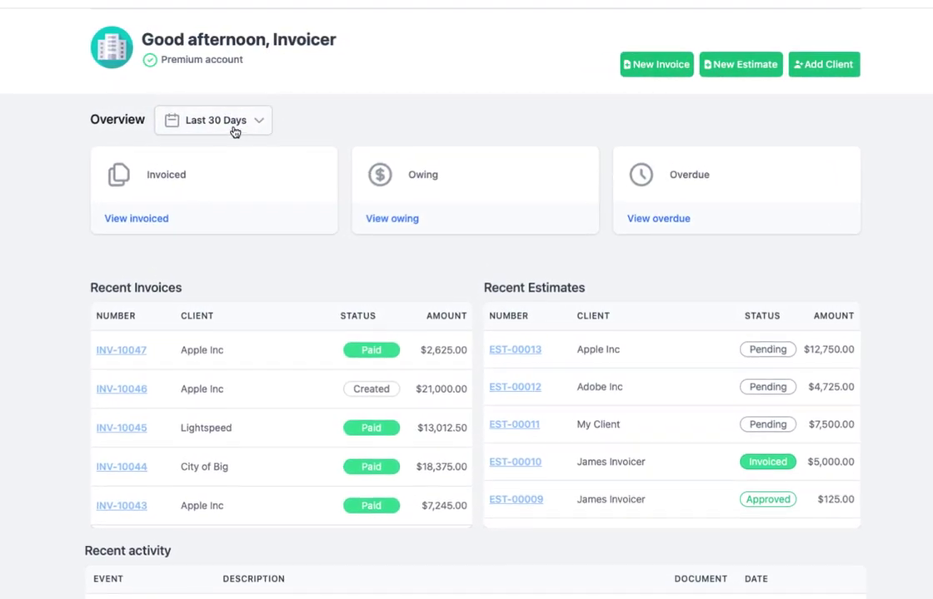
Step: Set the dashboard overview range to All Time and scroll through Recent Invoices
left_click(215, 134)
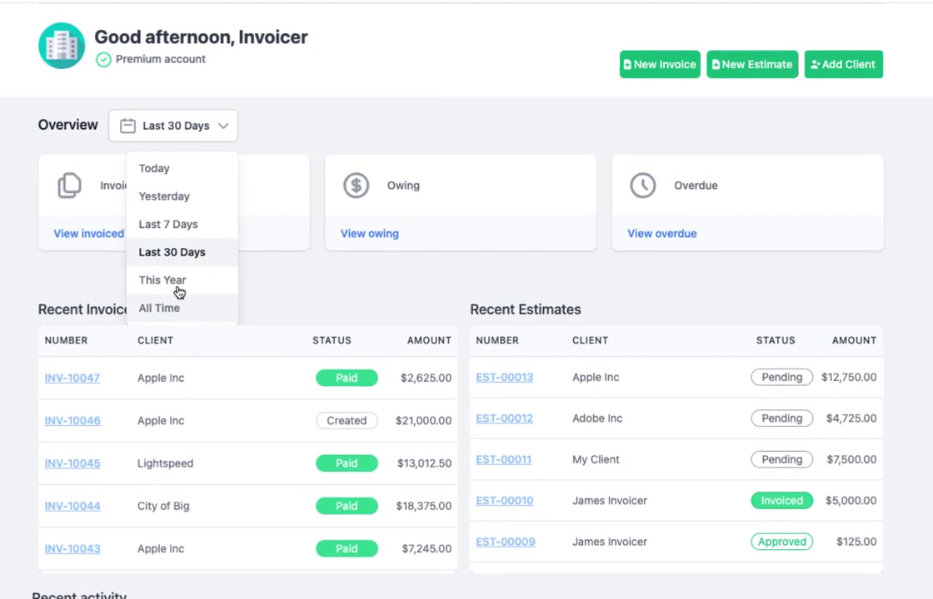
left_click(154, 313)
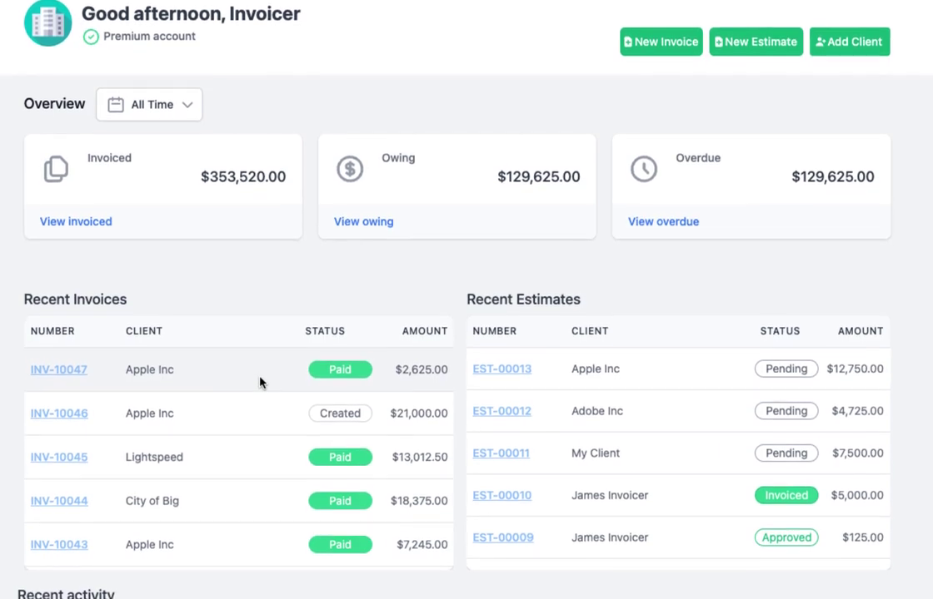
scroll(260, 396, "down", 1)
scroll(260, 377, "down", 10)
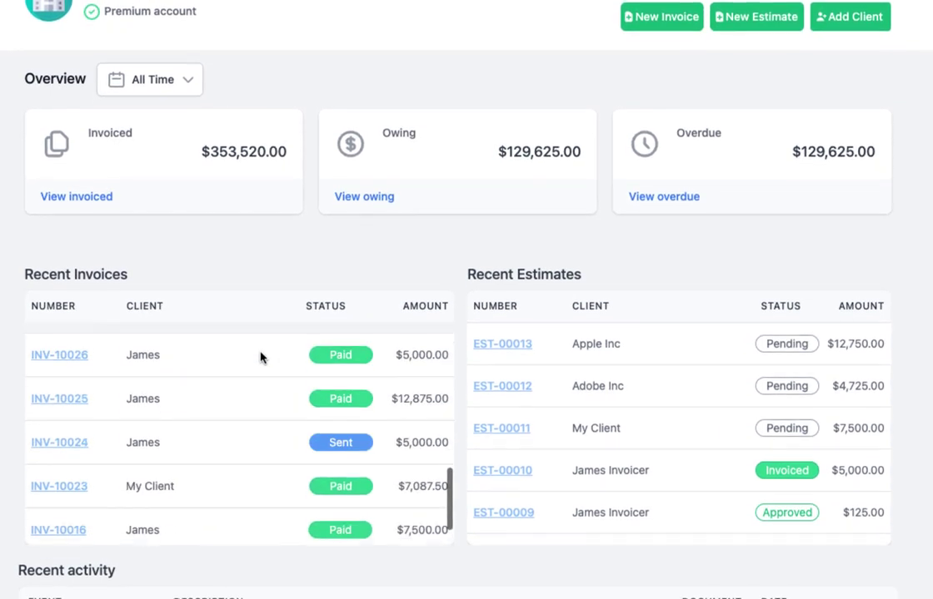
scroll(260, 341, "up", 10)
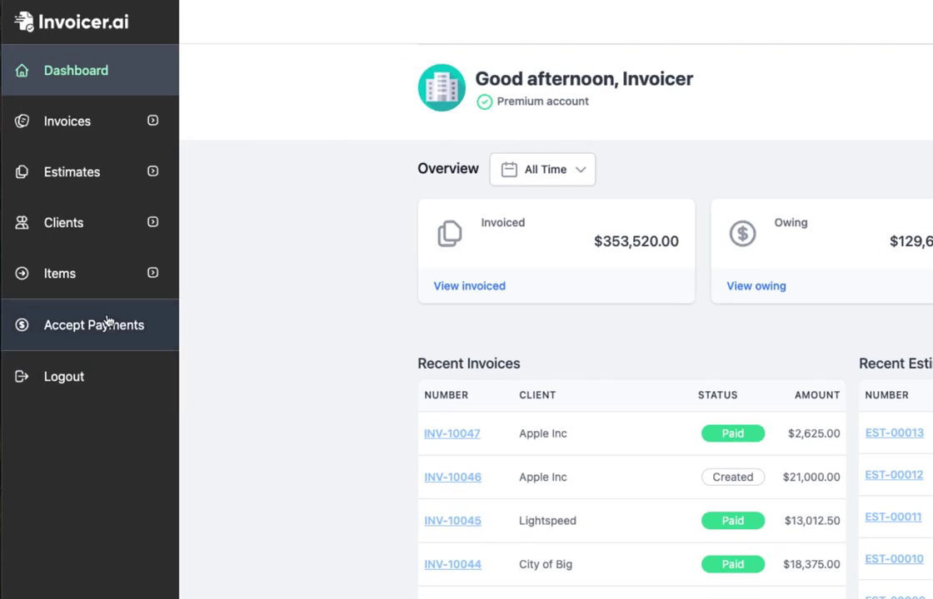
Step: Expand the Invoices sidebar section, briefly opening then collapsing Estimates, Clients and Items
left_click(97, 123)
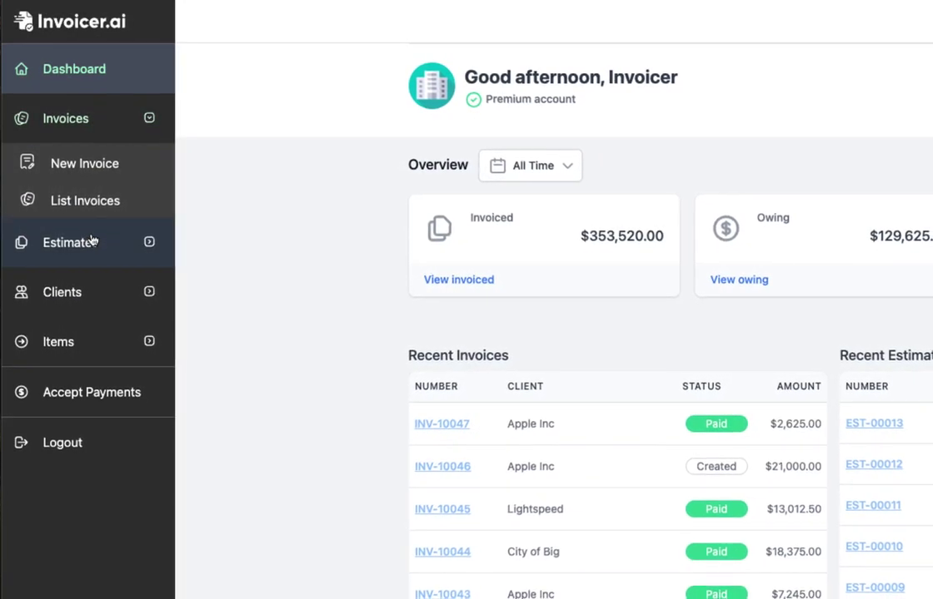
left_click(95, 244)
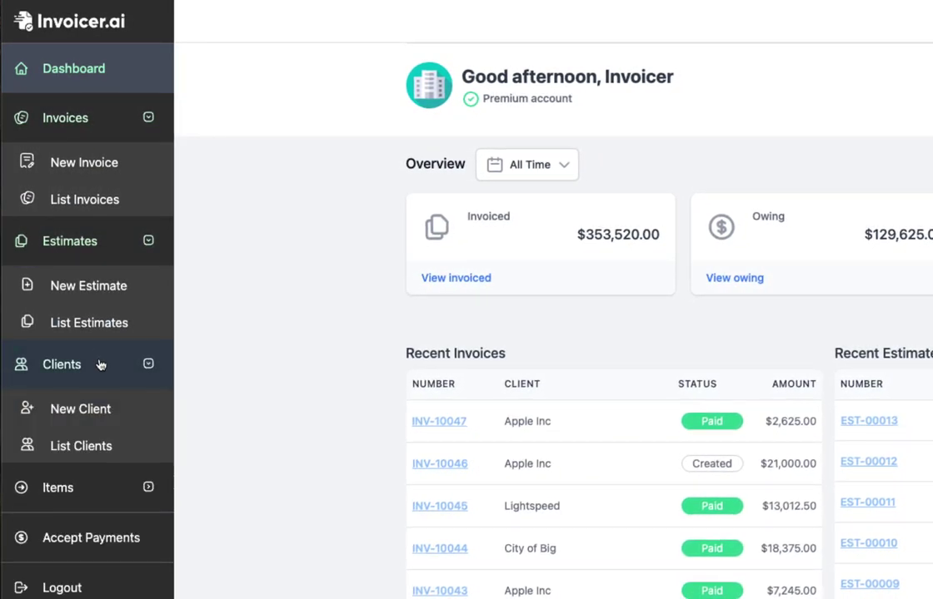
left_click(96, 501)
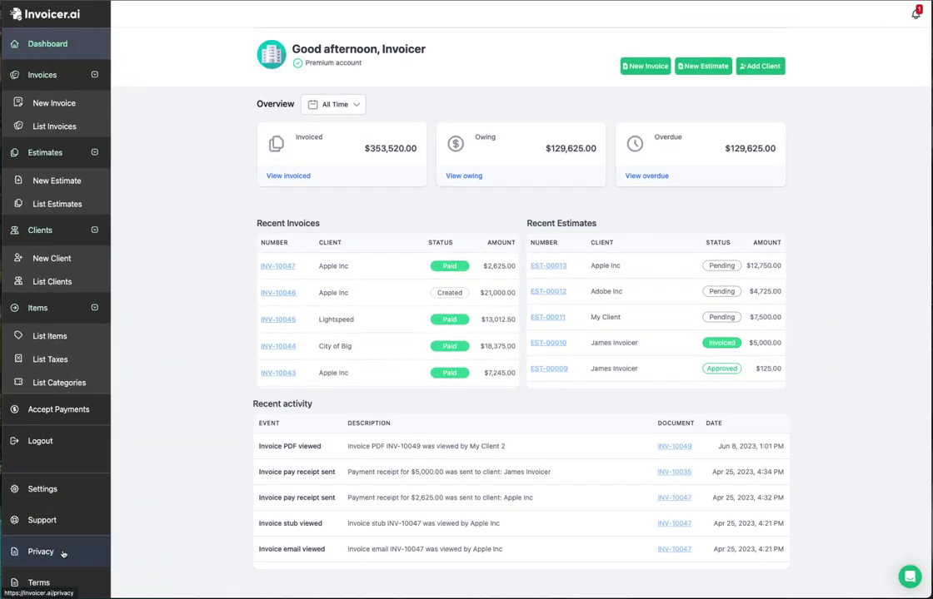
left_click(59, 308)
left_click(59, 231)
left_click(50, 152)
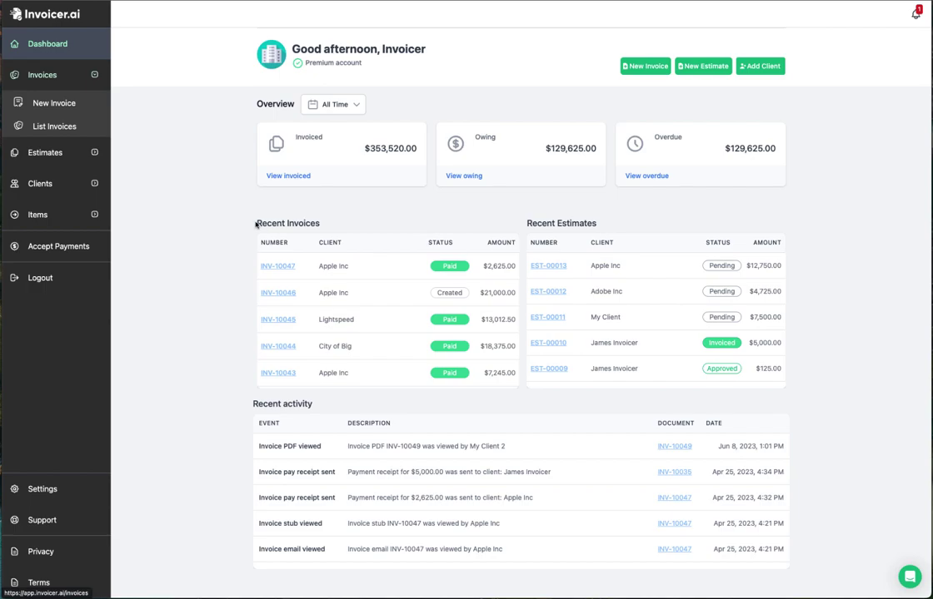
Step: Open List Invoices and show the Notifications panel over it
left_click(33, 127)
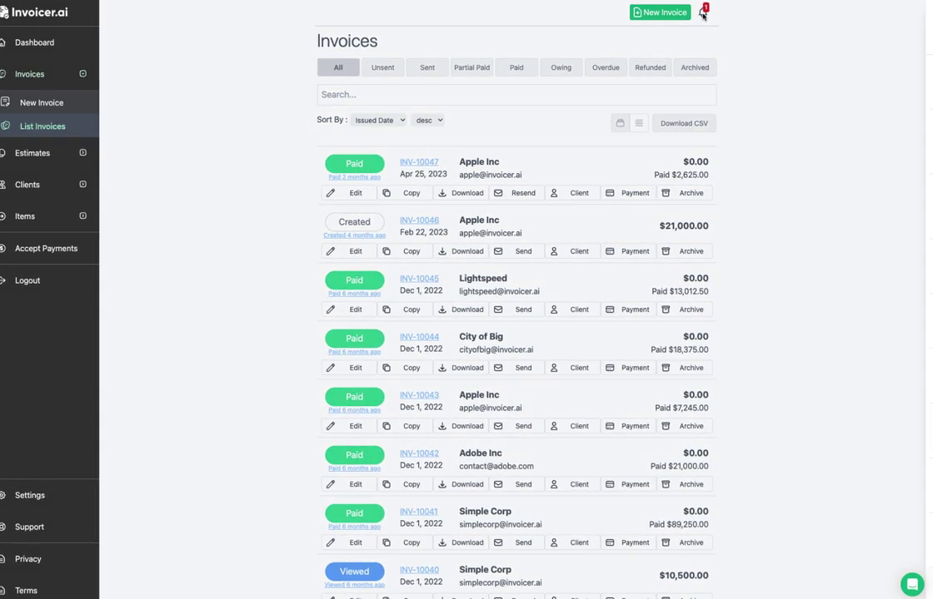
left_click(702, 14)
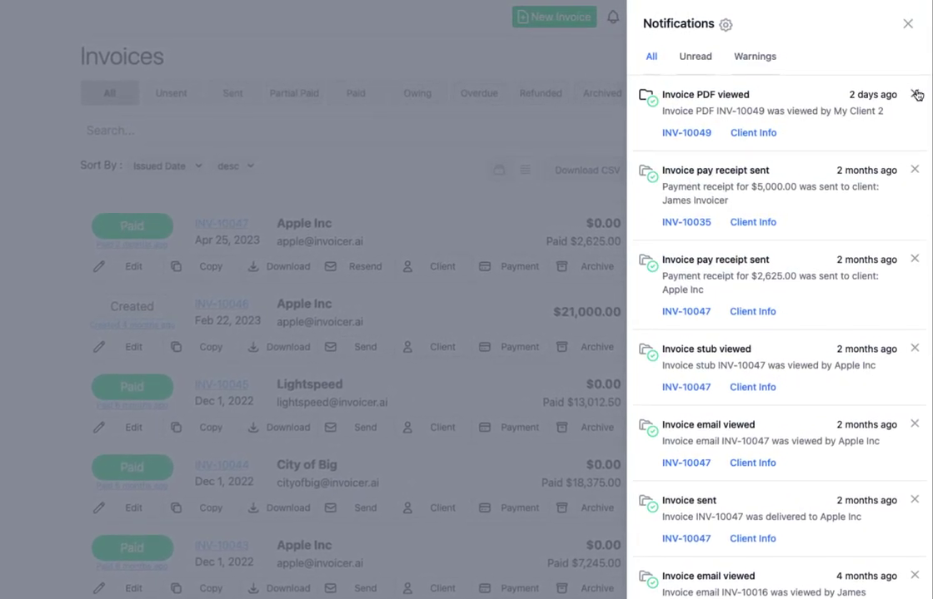
Step: Dismiss the 'Invoice PDF viewed' notification and close the Notifications panel
left_click(915, 94)
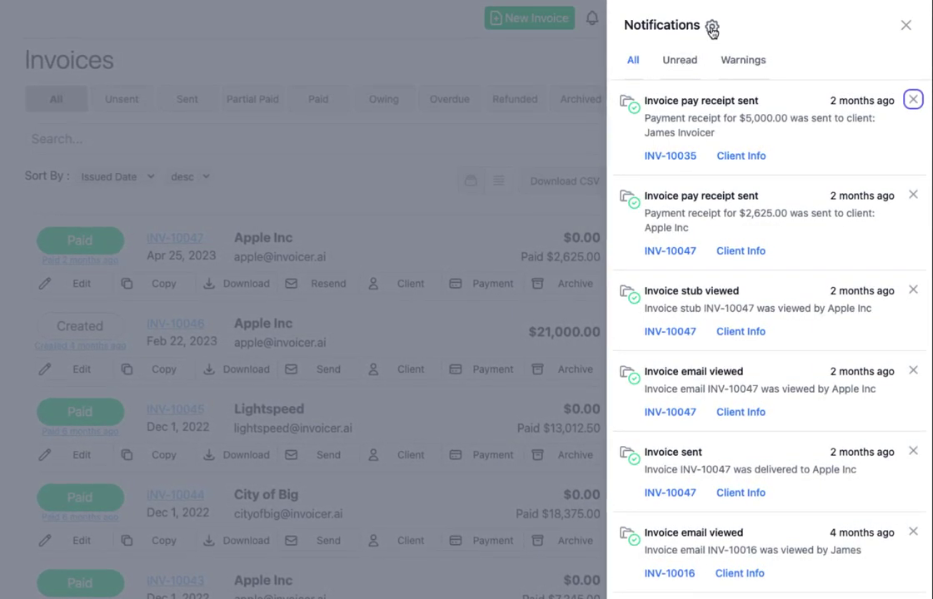
left_click(253, 209)
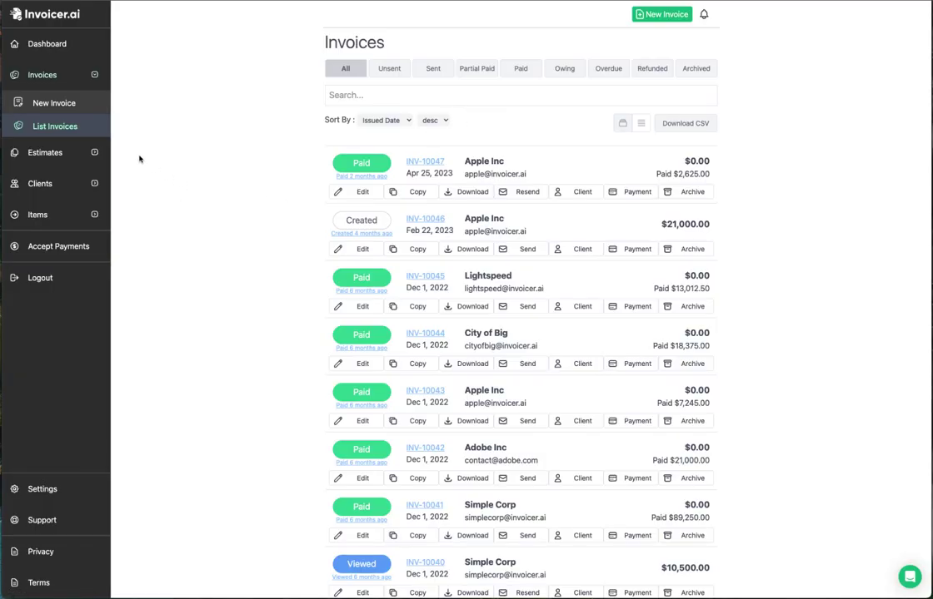
left_click(384, 70)
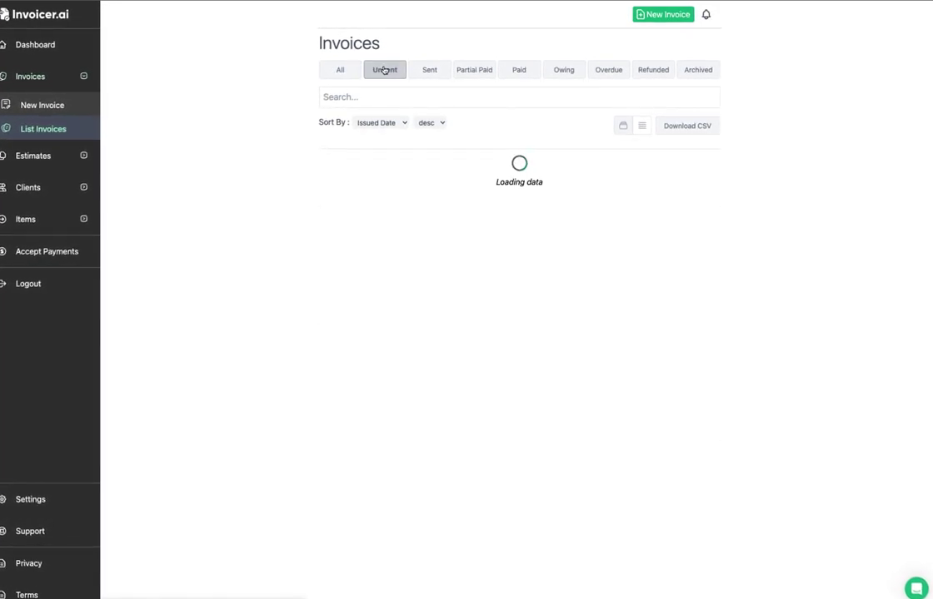
left_click(430, 70)
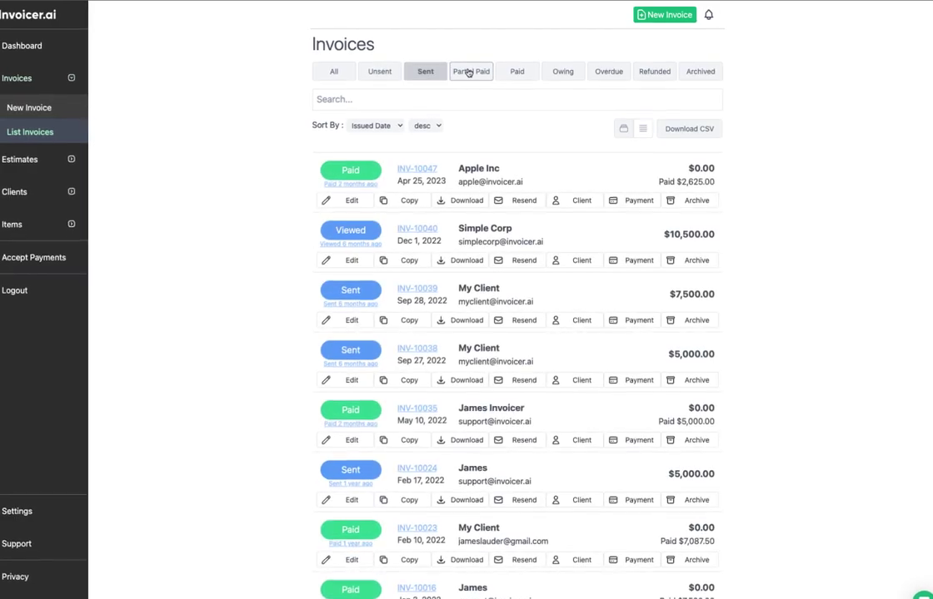
left_click(466, 70)
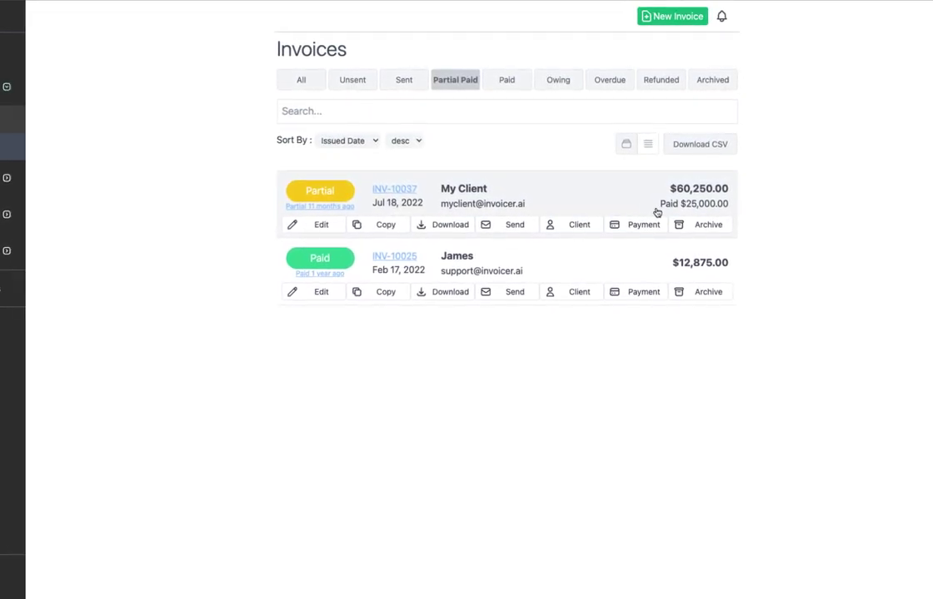
left_click(492, 92)
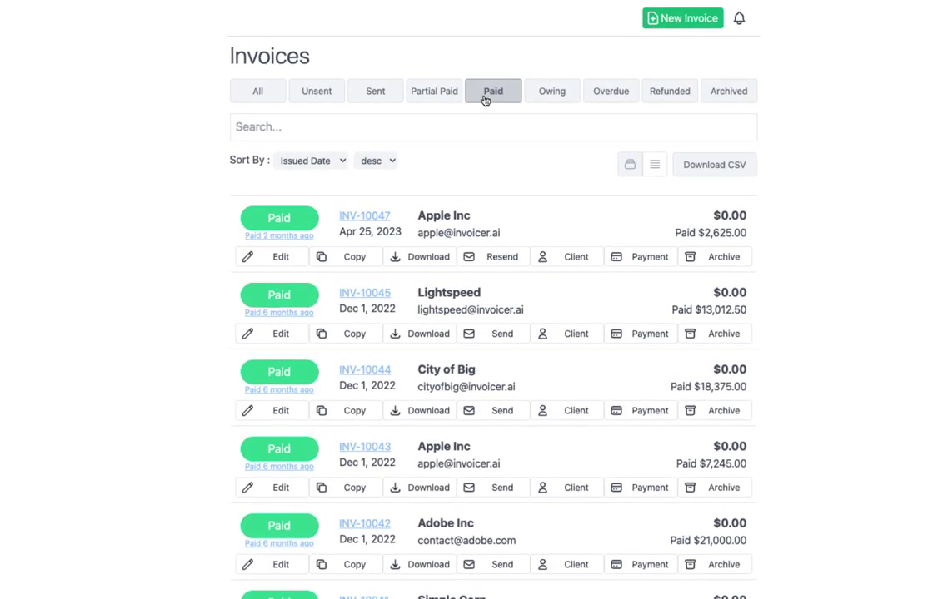
left_click(556, 94)
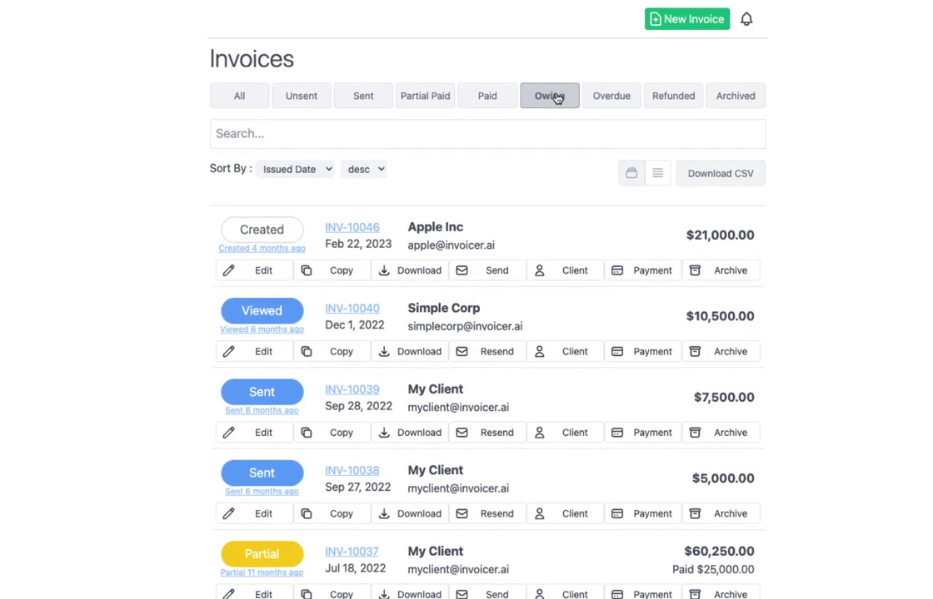
left_click(609, 98)
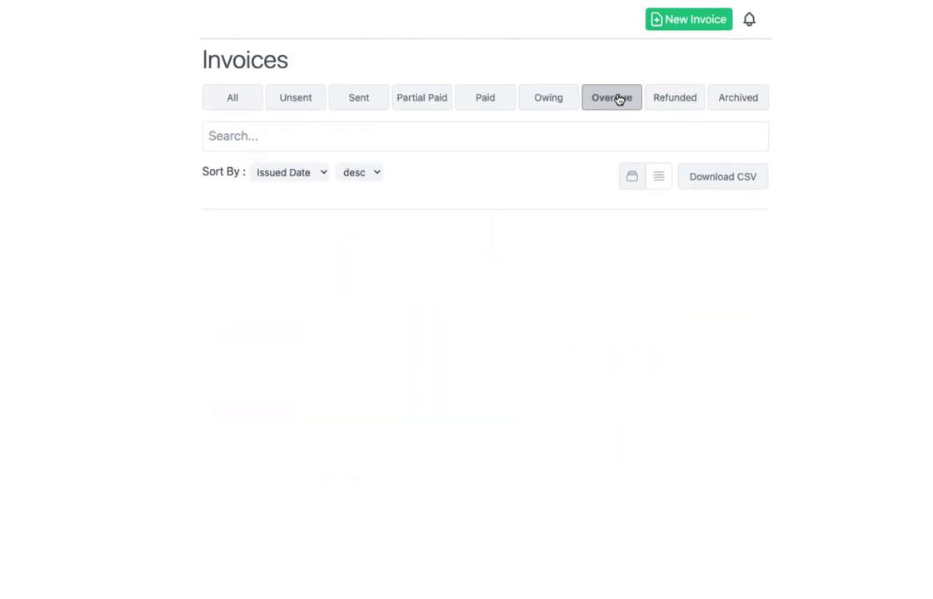
left_click(667, 100)
left_click(726, 98)
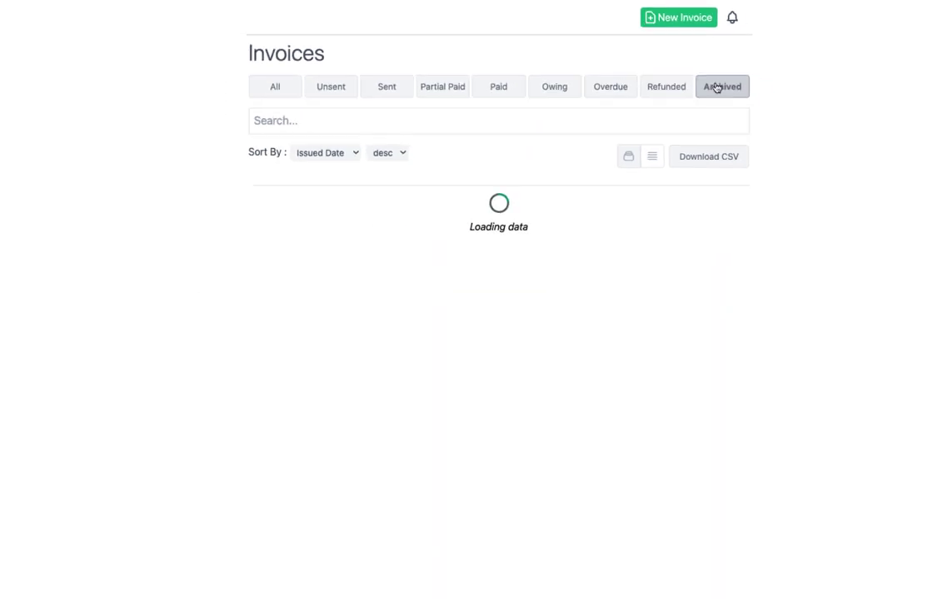
left_click(346, 68)
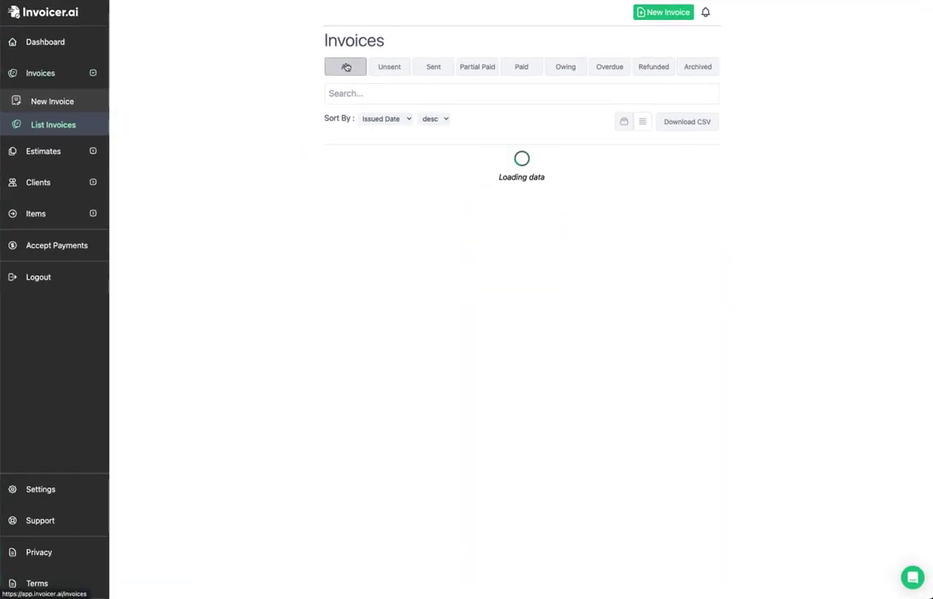
Step: Search the invoices for client 'apple', then for invoice number '47'
left_click(406, 92)
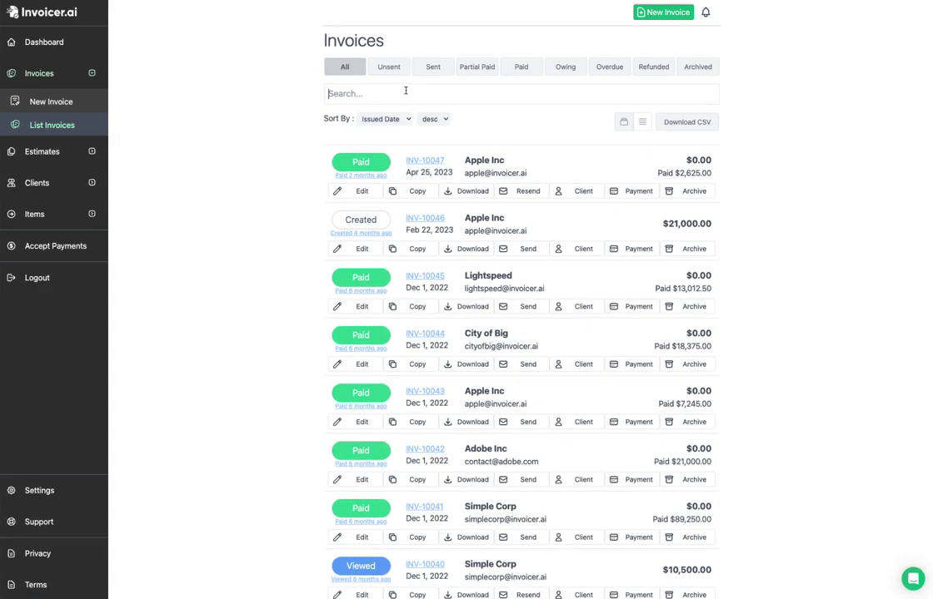
type("apple")
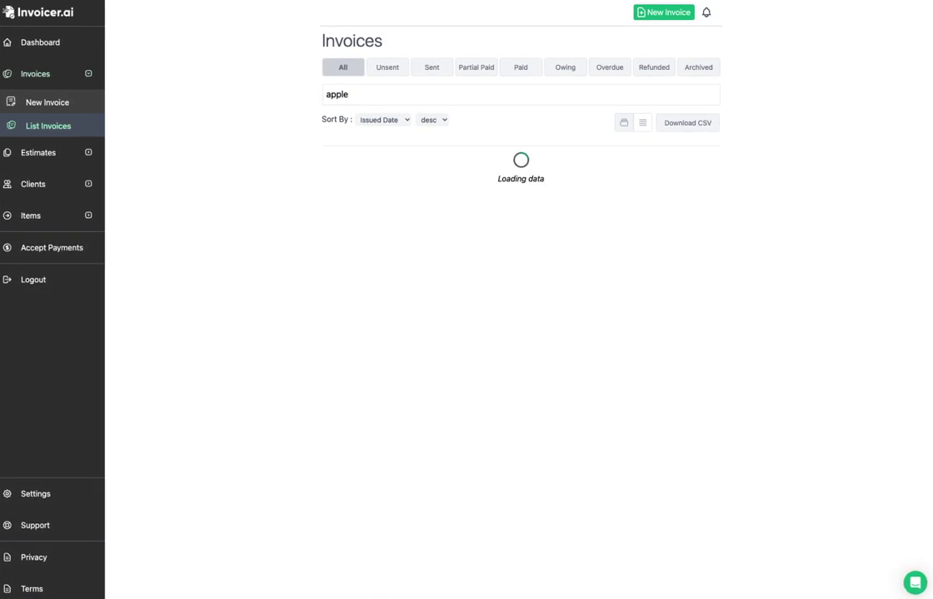
key("ctrl+a")
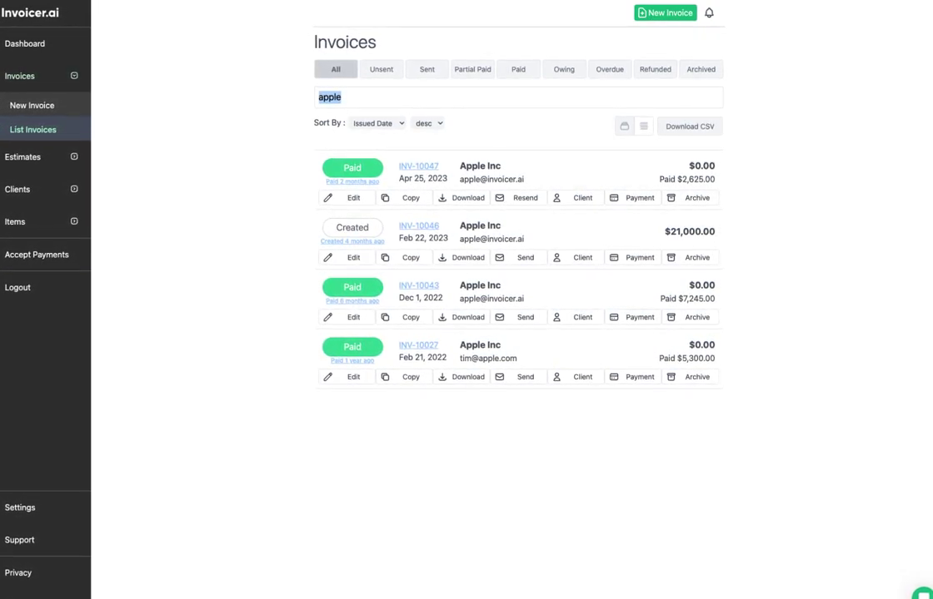
type("47")
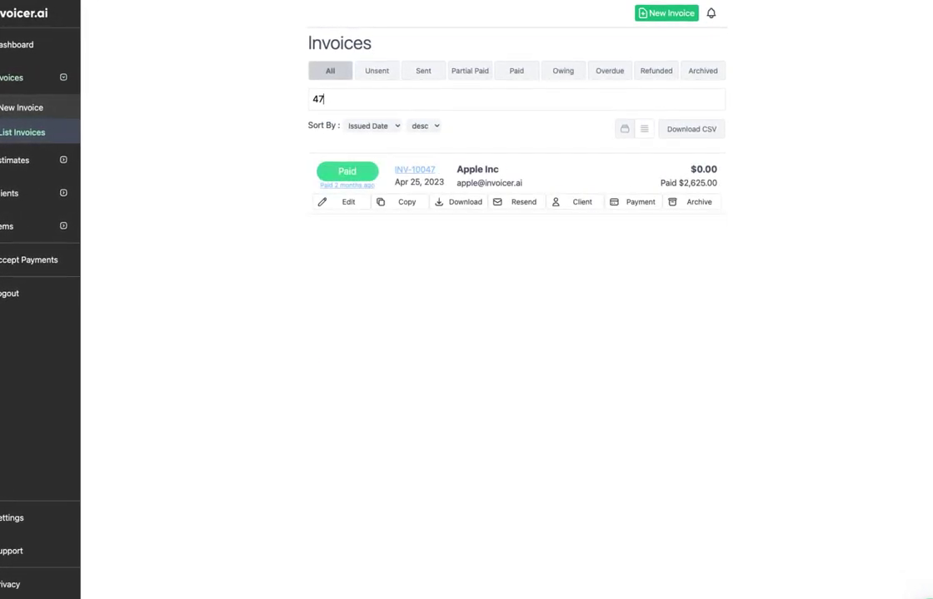
Step: Search for 'invo', then empty the search box so all invoices show
key("ctrl+a")
key("BackSpace")
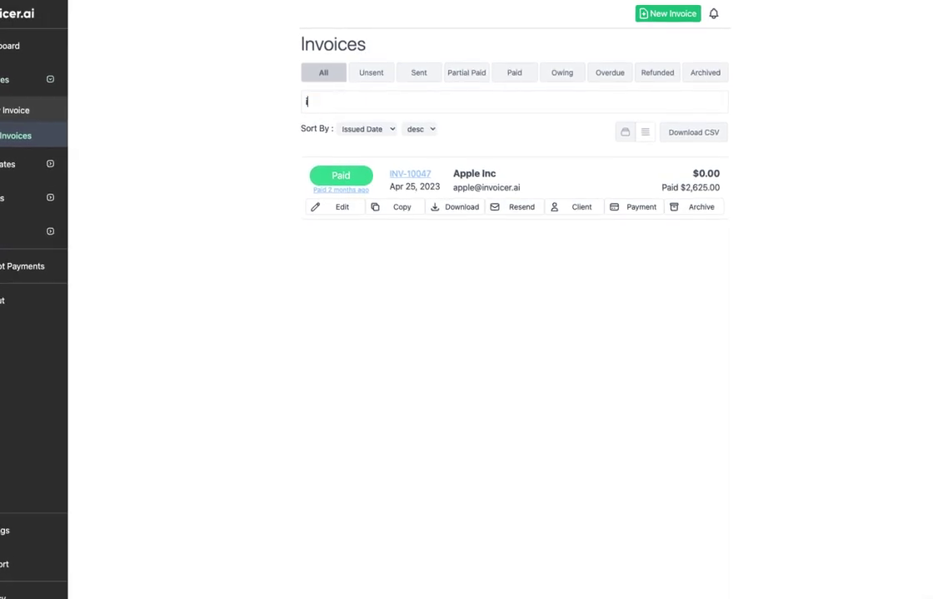
type("inv")
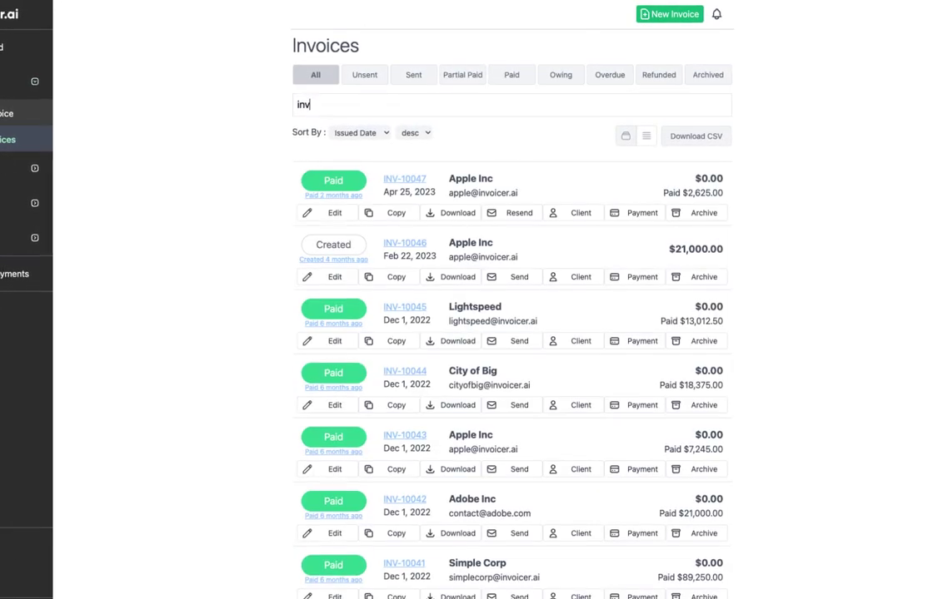
type("o")
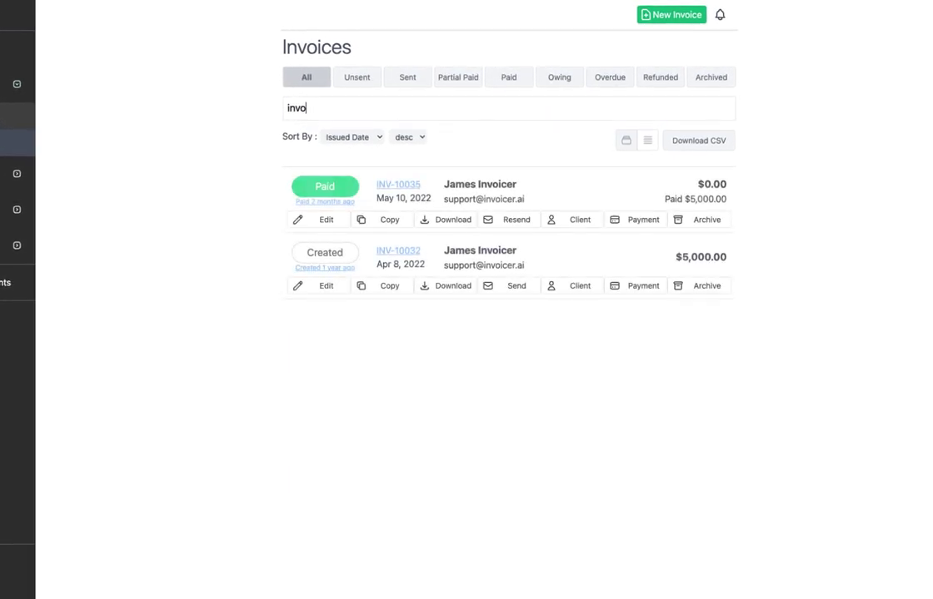
key("ctrl+a")
key("BackSpace")
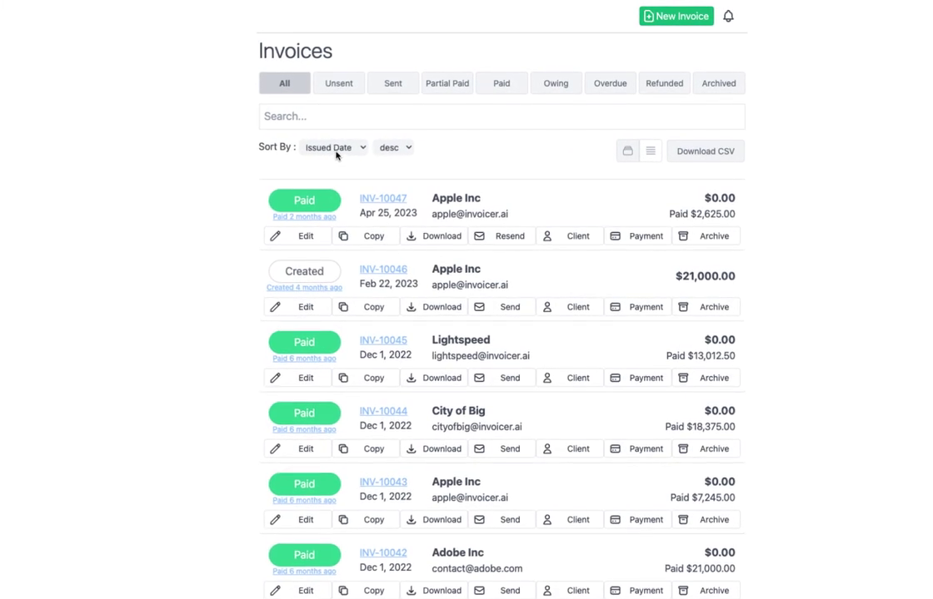
Step: Sort invoices by Number, Status, Client Name, then back to Issued Date descending
left_click(337, 152)
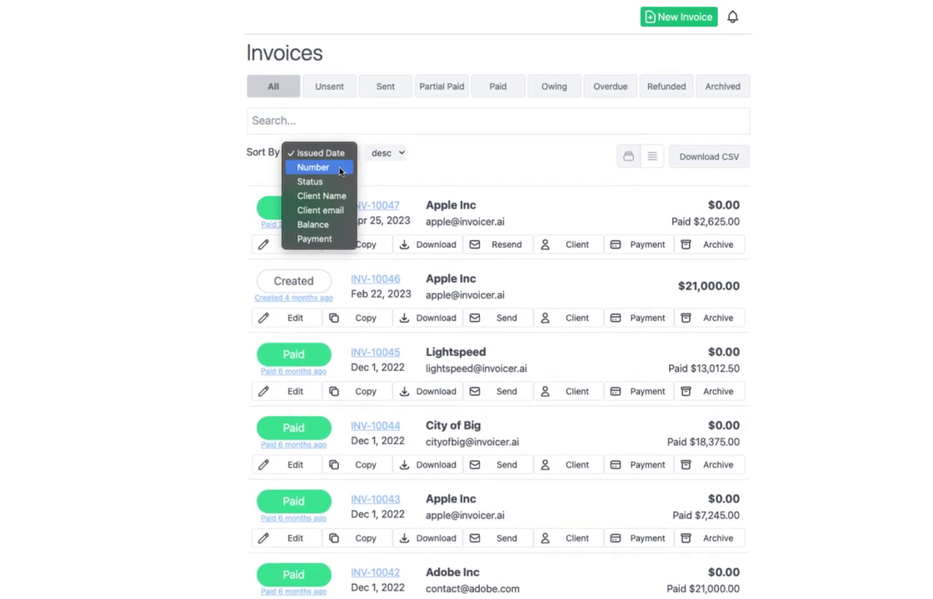
left_click(338, 169)
left_click(333, 155)
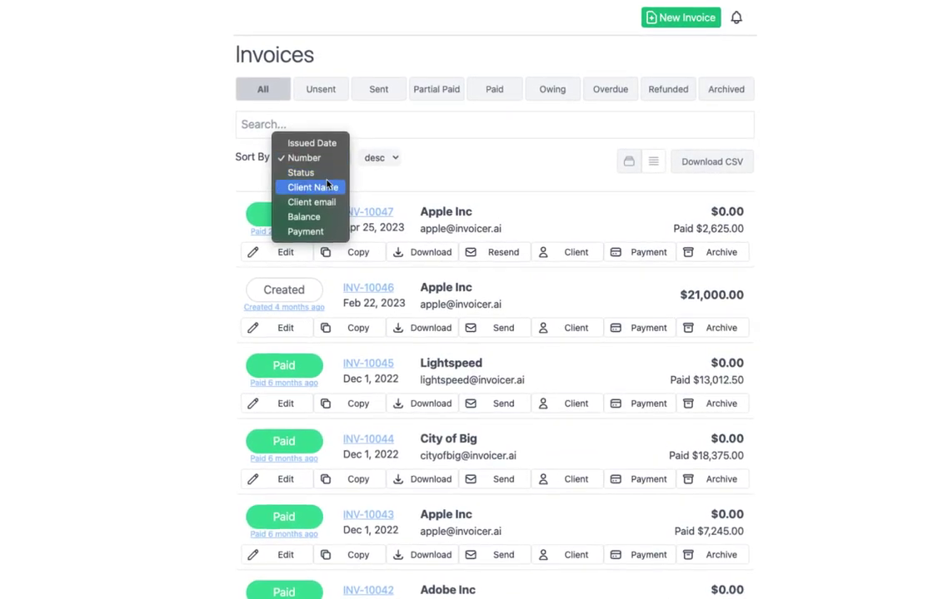
left_click(320, 173)
left_click(325, 162)
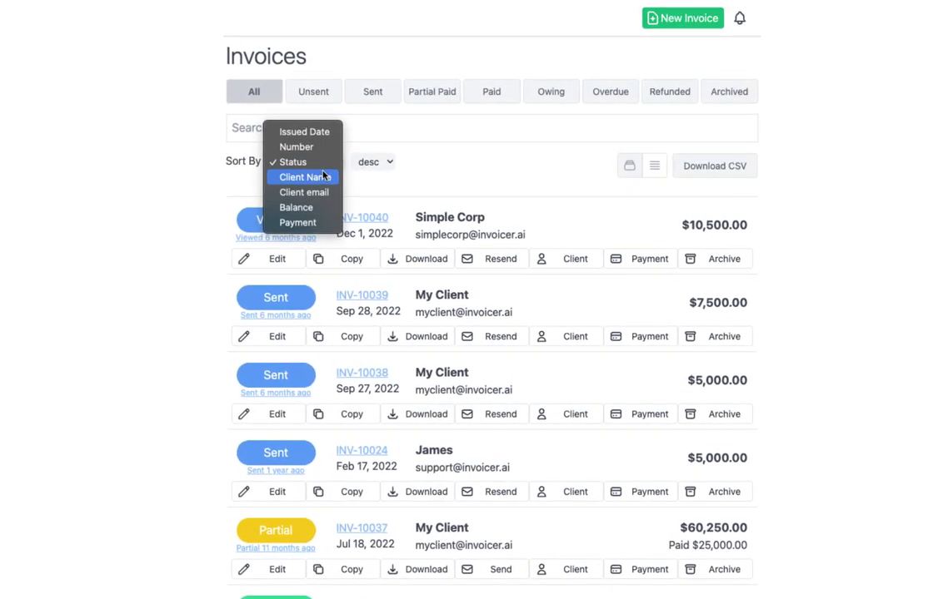
left_click(323, 177)
left_click(316, 164)
left_click(265, 119)
left_click(373, 163)
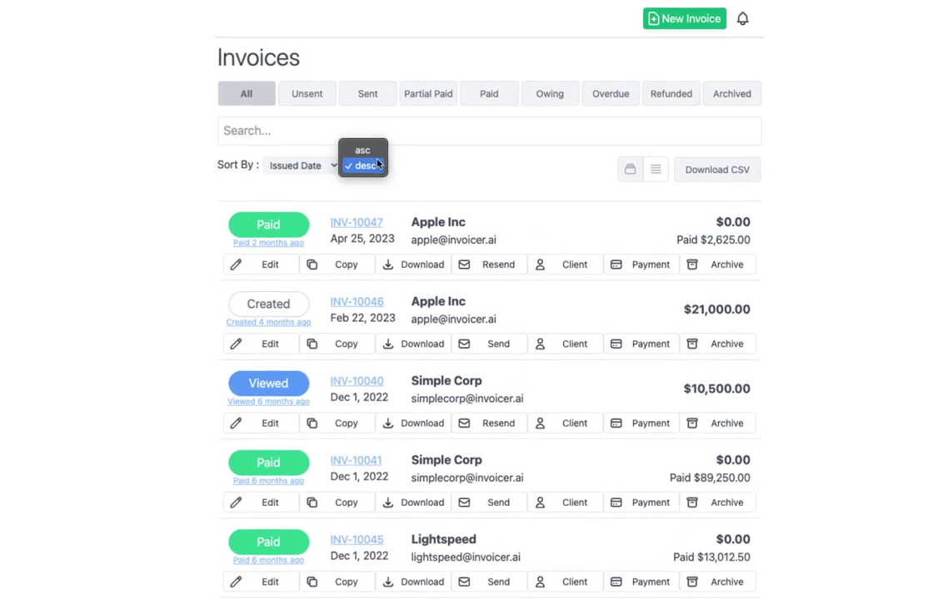
left_click(501, 162)
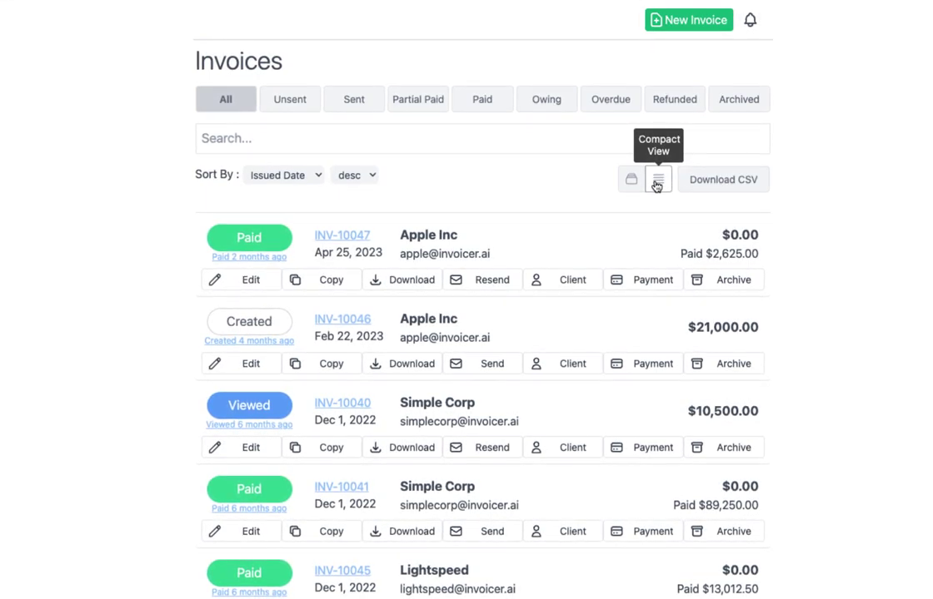
Step: Switch to Compact View and hide the Issued, Client and Number columns
left_click(656, 187)
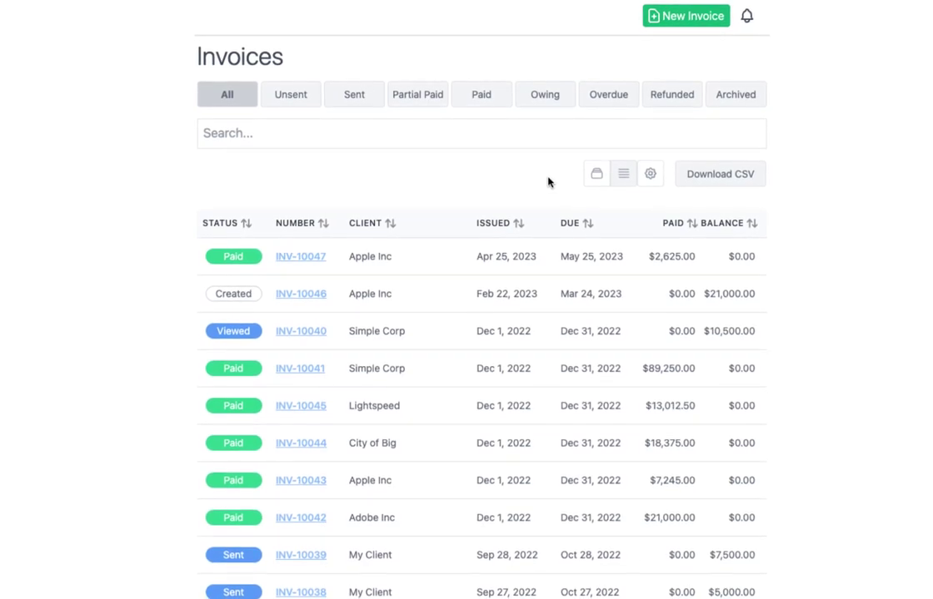
mouse_move(454, 258)
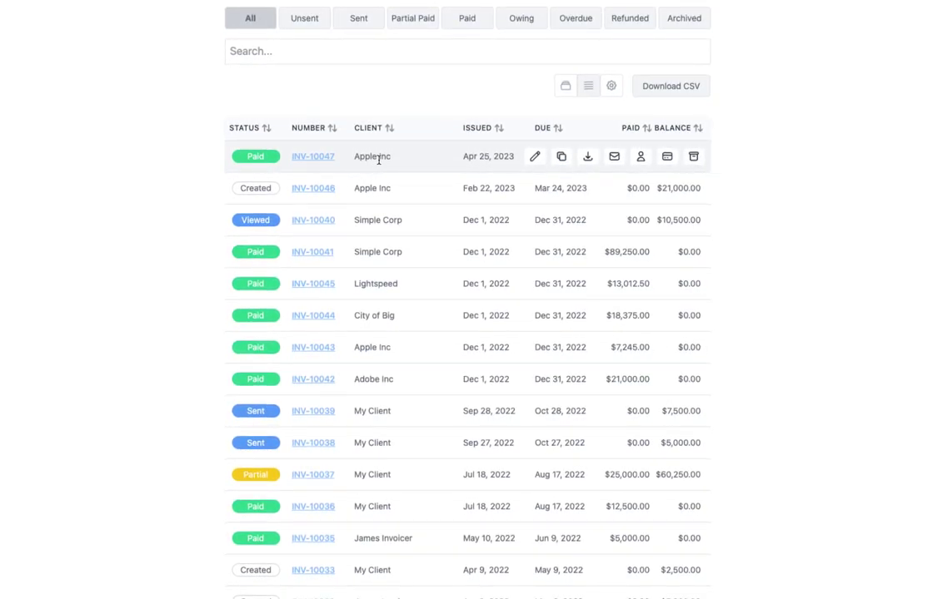
left_click(609, 88)
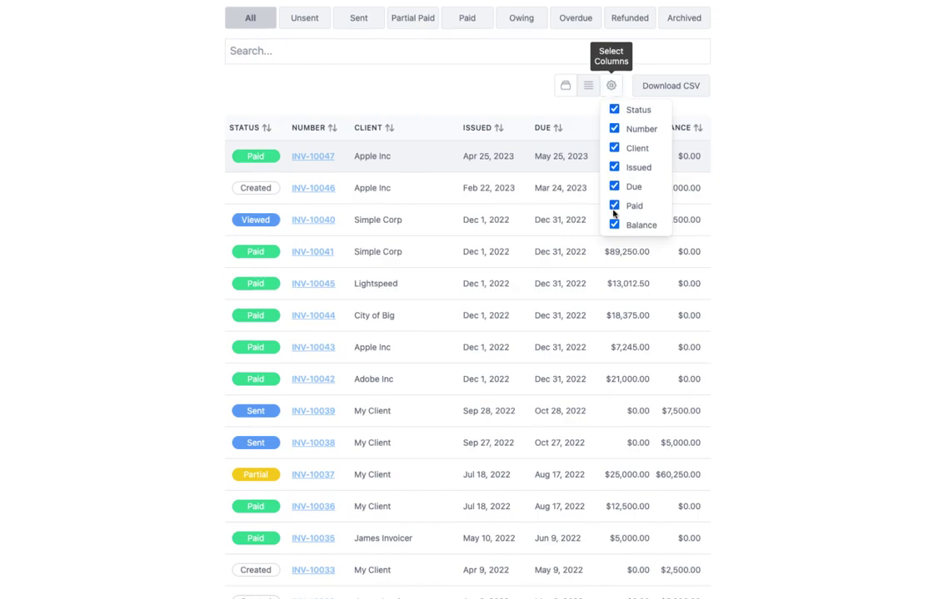
left_click(614, 167)
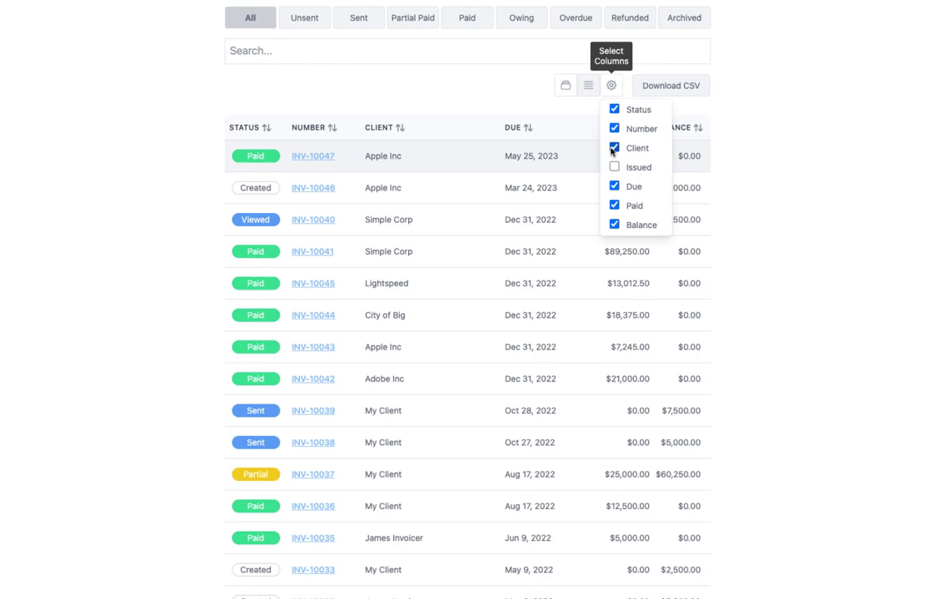
left_click(614, 148)
left_click(614, 129)
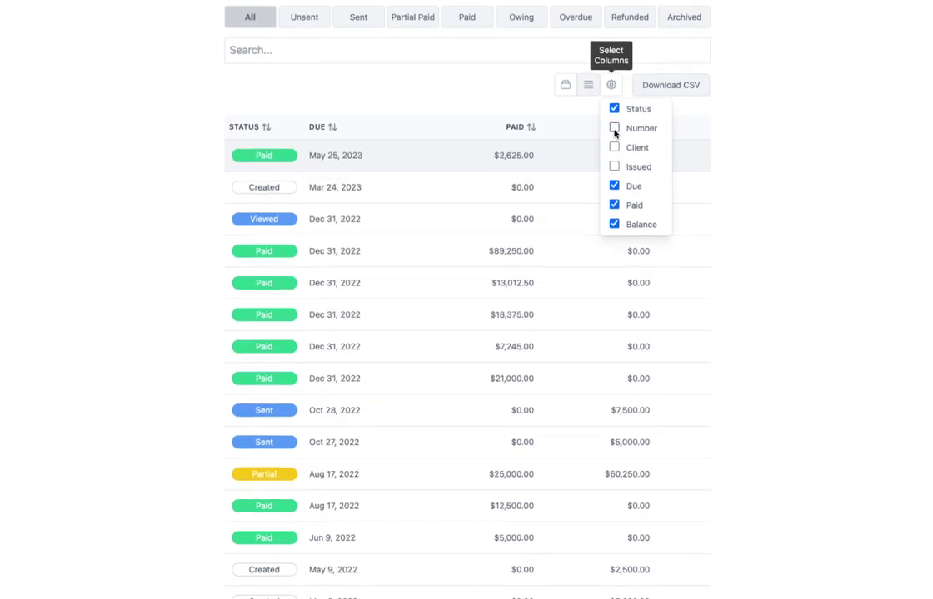
Step: Restore the Number, Client and Issued columns so all seven columns show
left_click(615, 128)
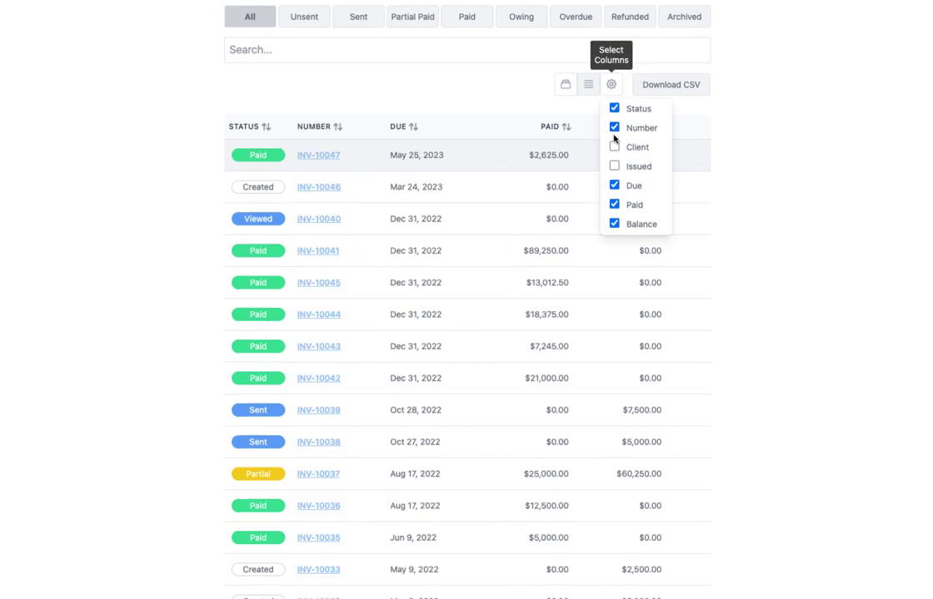
left_click(614, 147)
left_click(614, 167)
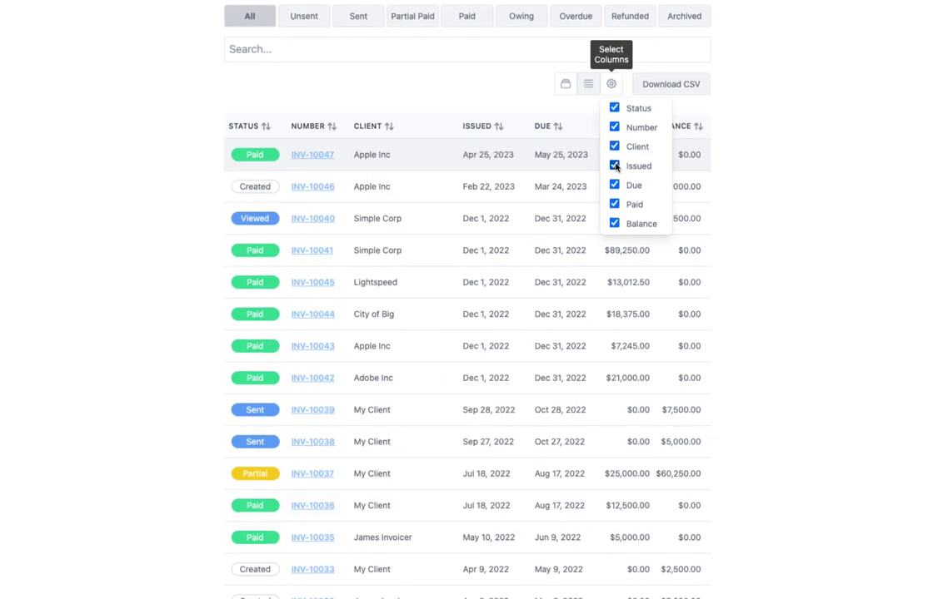
left_click(530, 102)
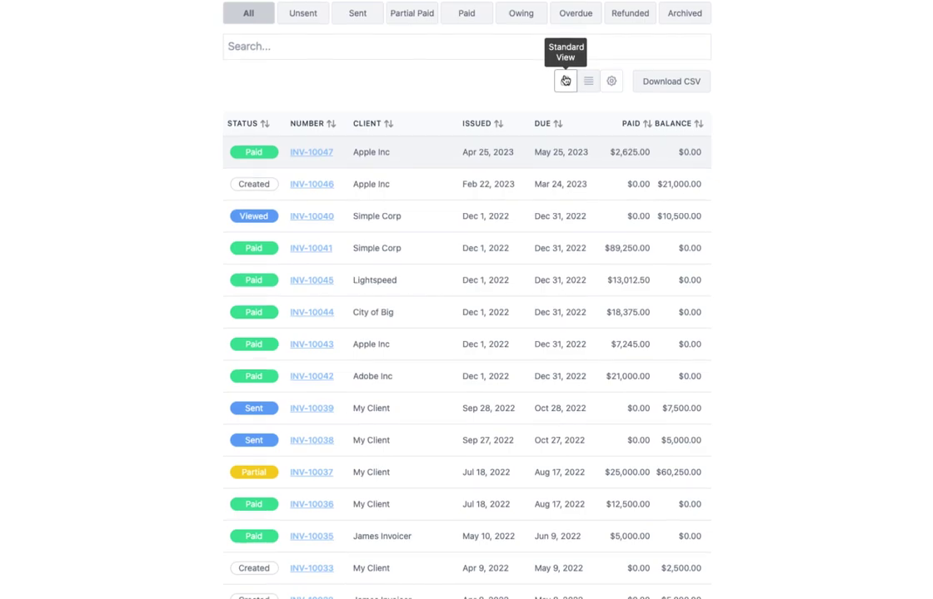
Step: Switch the Invoices list back to Standard View cards sorted by Issued Date desc
left_click(565, 80)
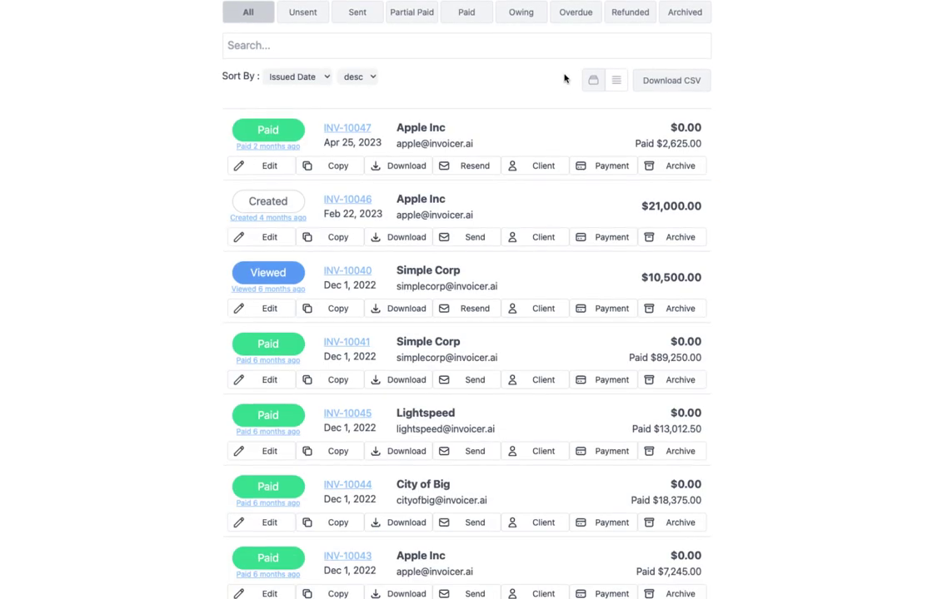
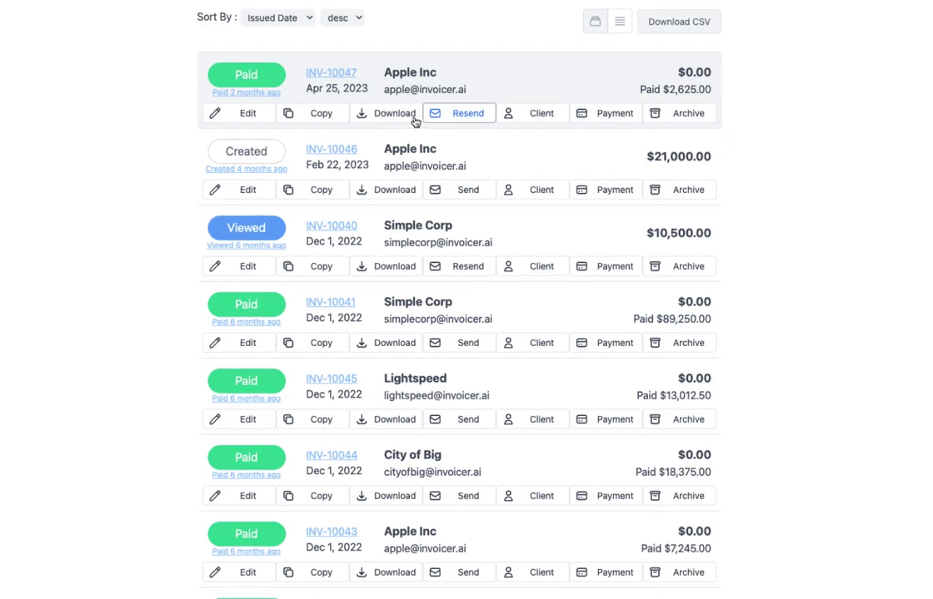
left_click(267, 94)
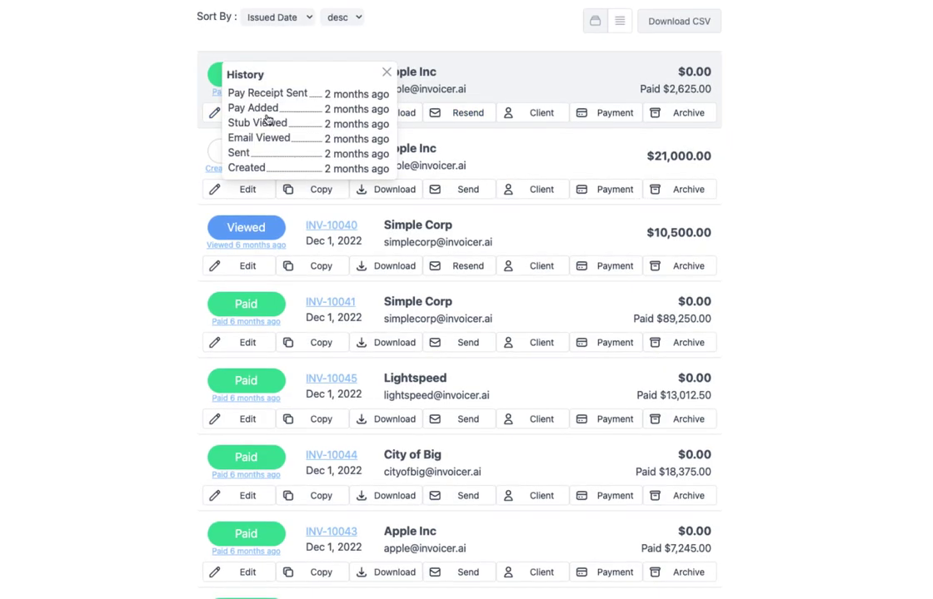
mouse_move(344, 156)
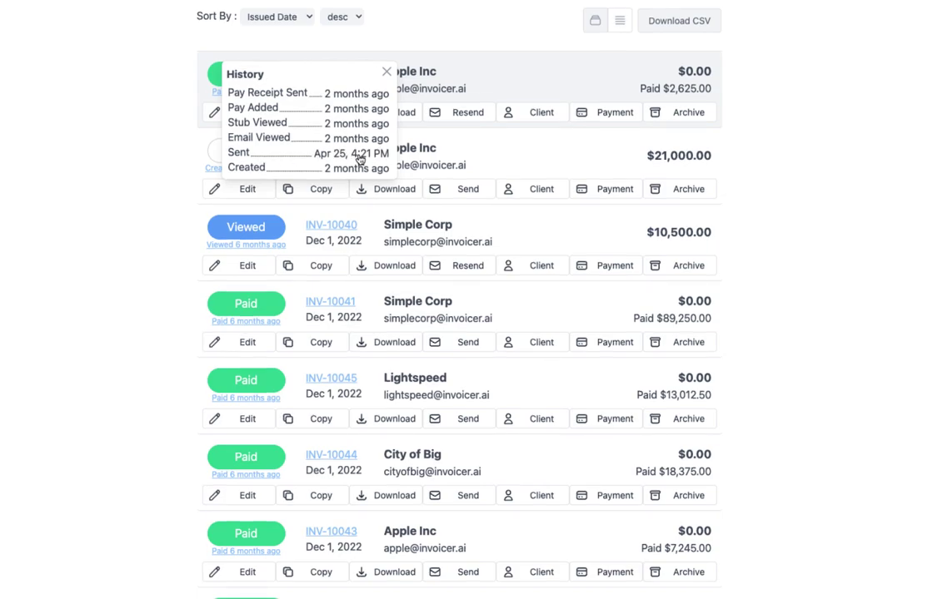
left_click(386, 72)
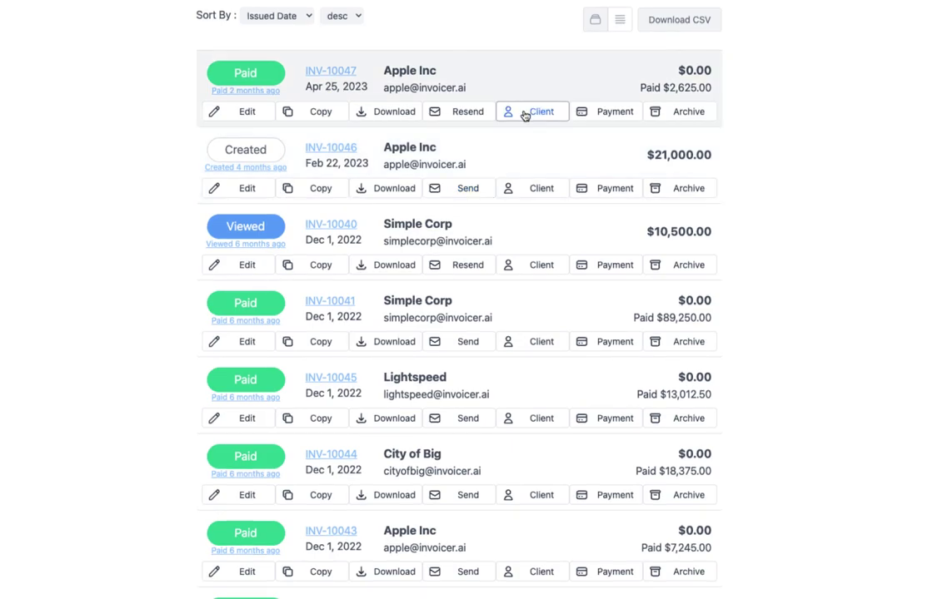
left_click(597, 113)
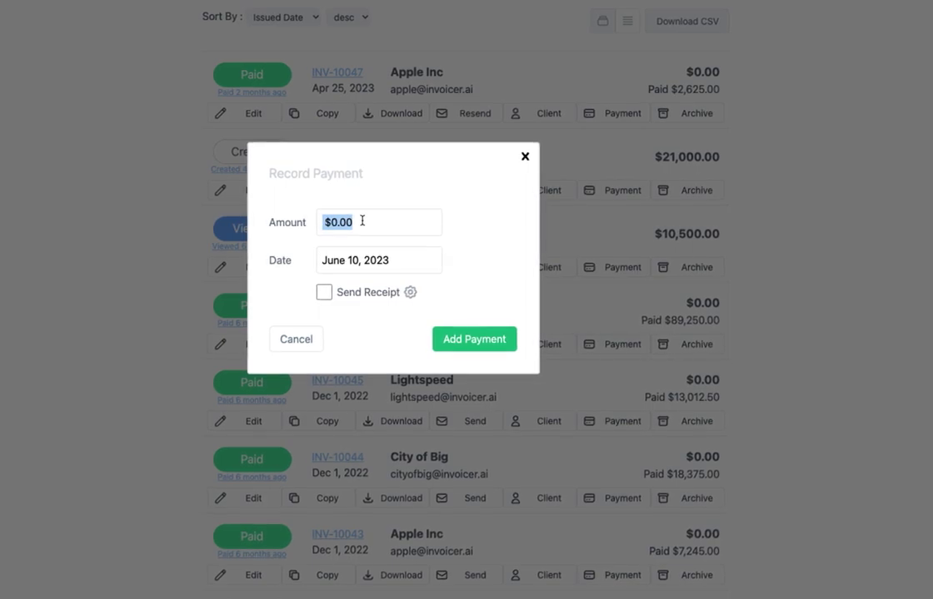
left_click(526, 157)
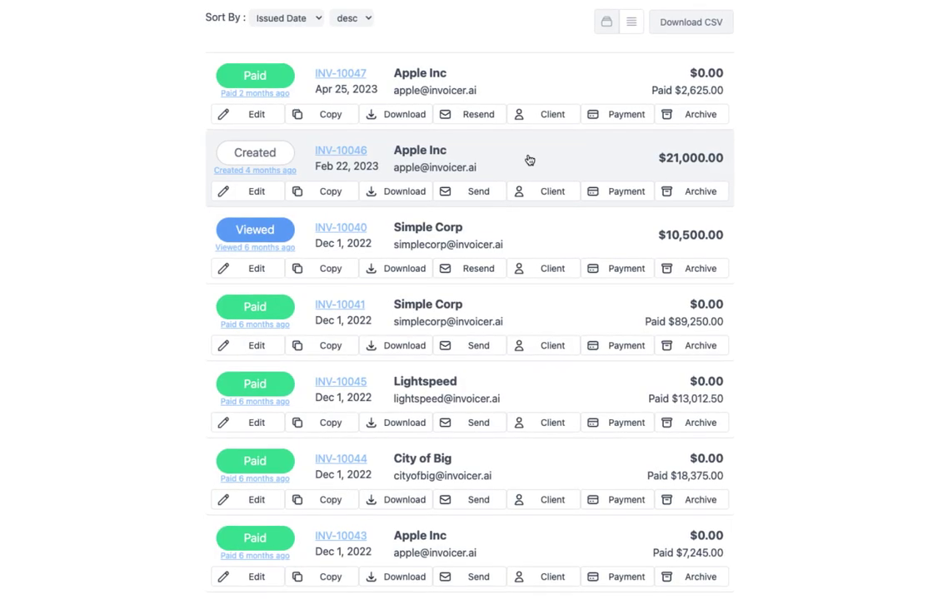
left_click(620, 193)
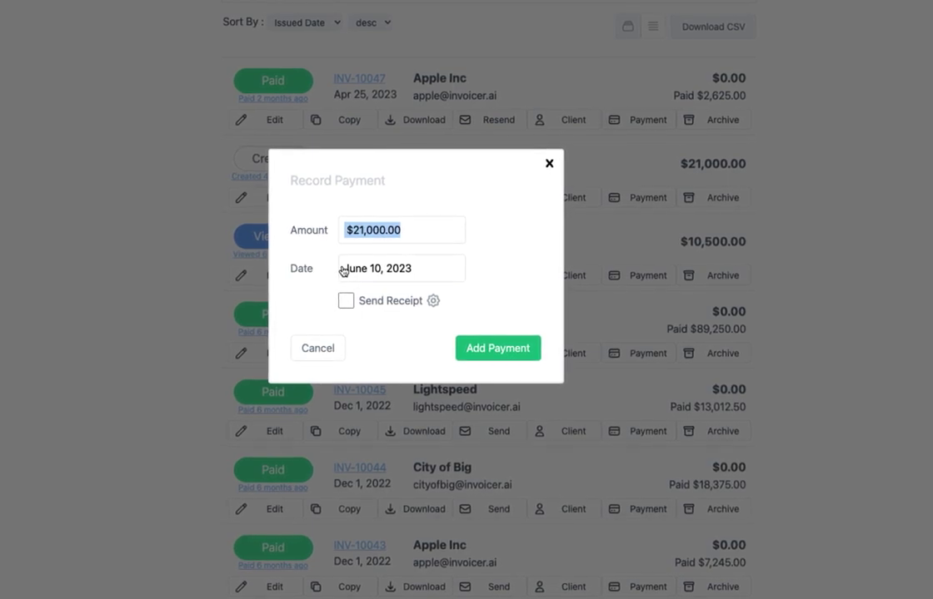
left_click(348, 303)
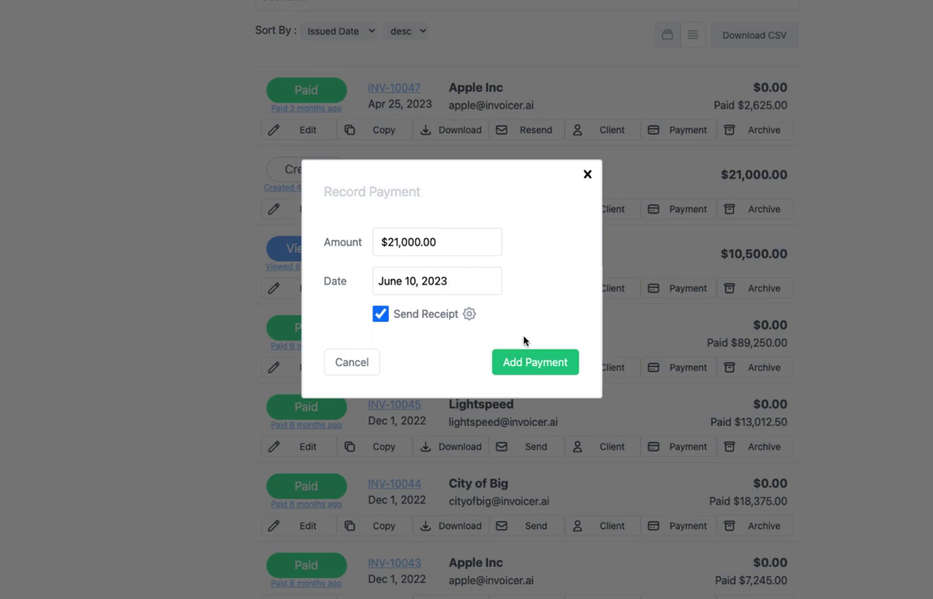
left_click(586, 175)
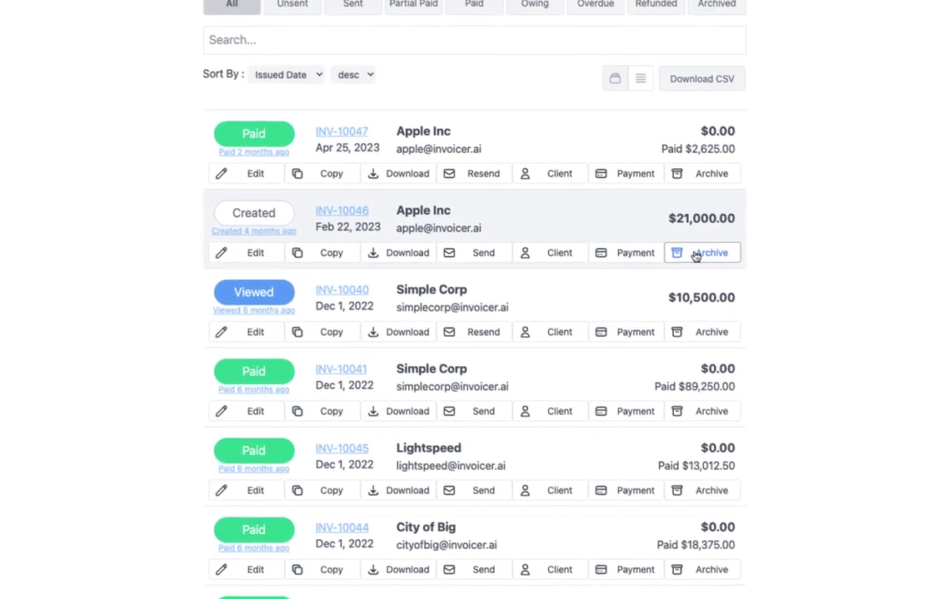
Step: Archive INV-10046, check the Archived tab, then unarchive it back into the full list
left_click(690, 262)
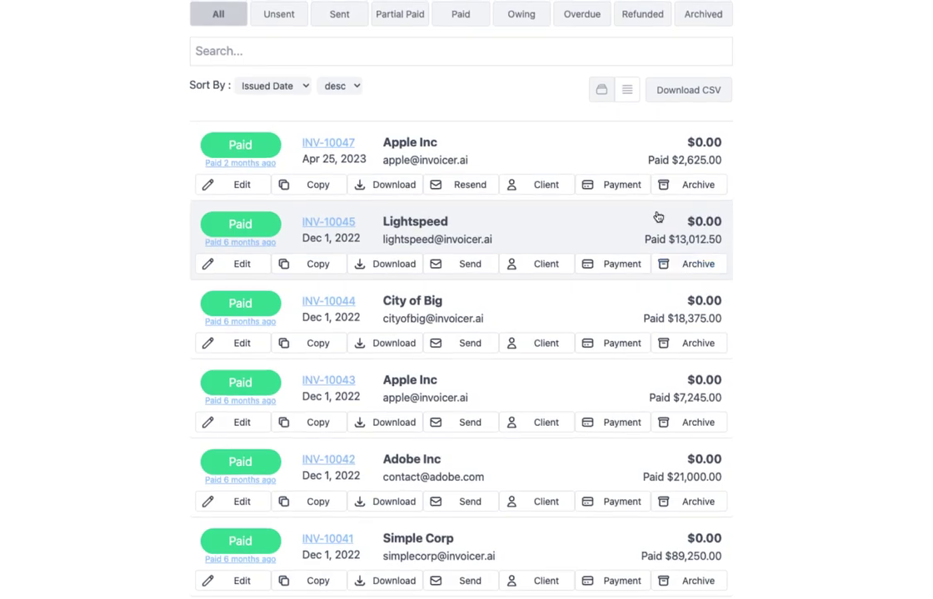
left_click(718, 8)
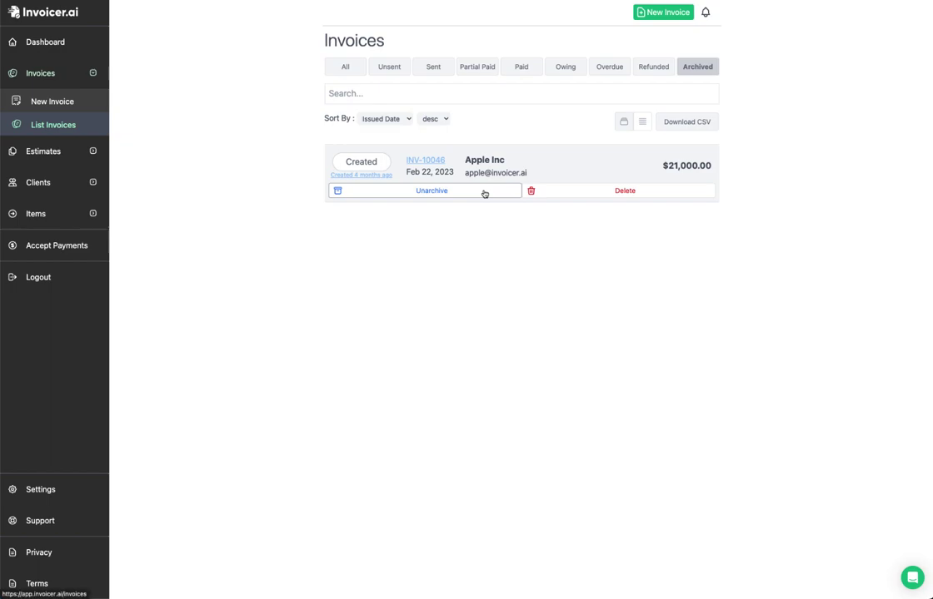
left_click(426, 193)
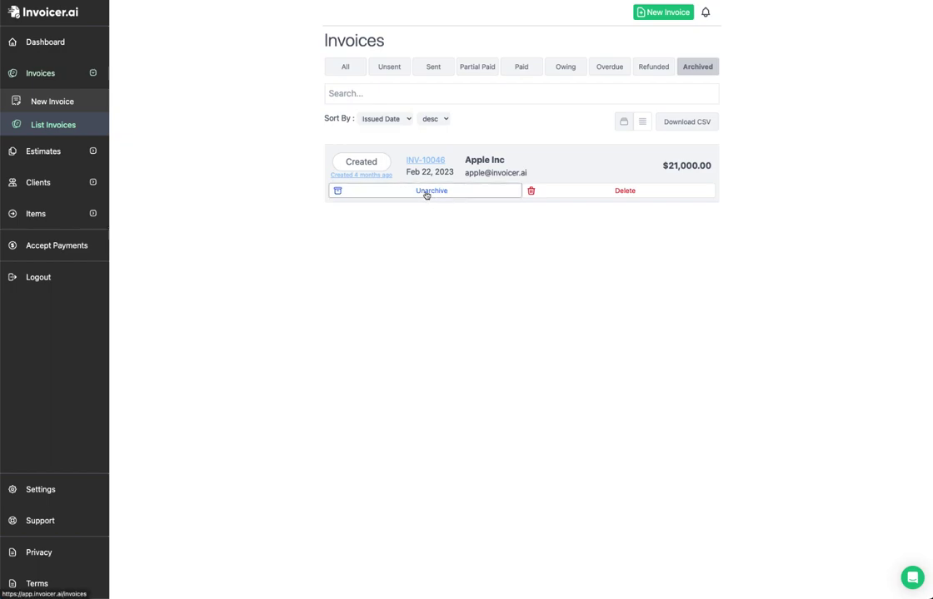
left_click(342, 69)
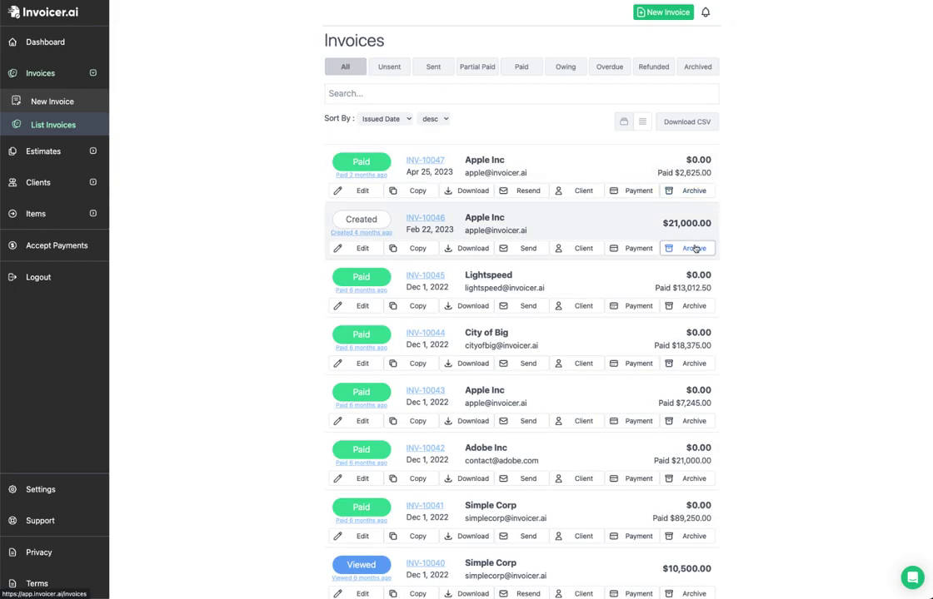
Step: Re-archive INV-10046, permanently delete it, and return to all invoices in table view
left_click(670, 247)
left_click(698, 68)
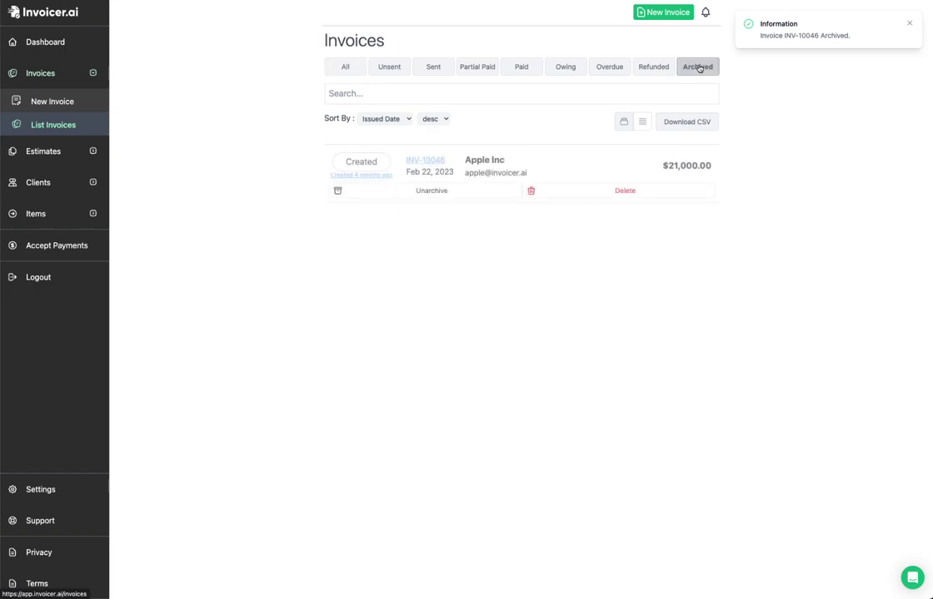
left_click(622, 192)
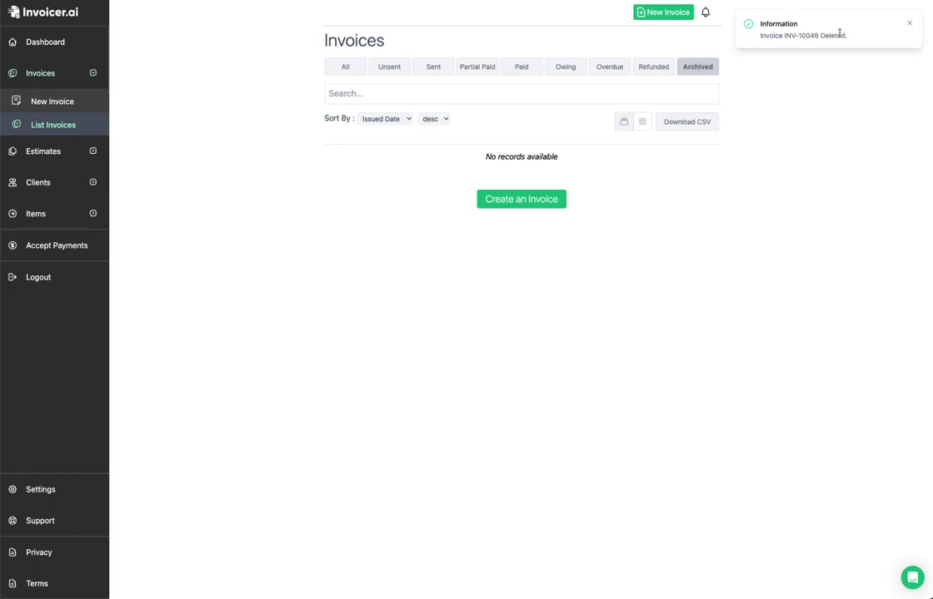
left_click(343, 67)
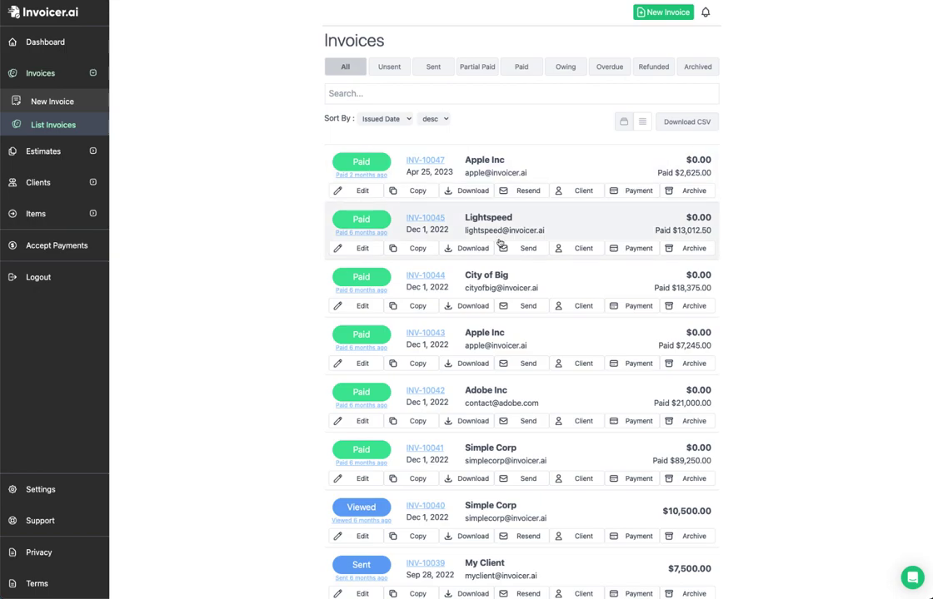
left_click(642, 121)
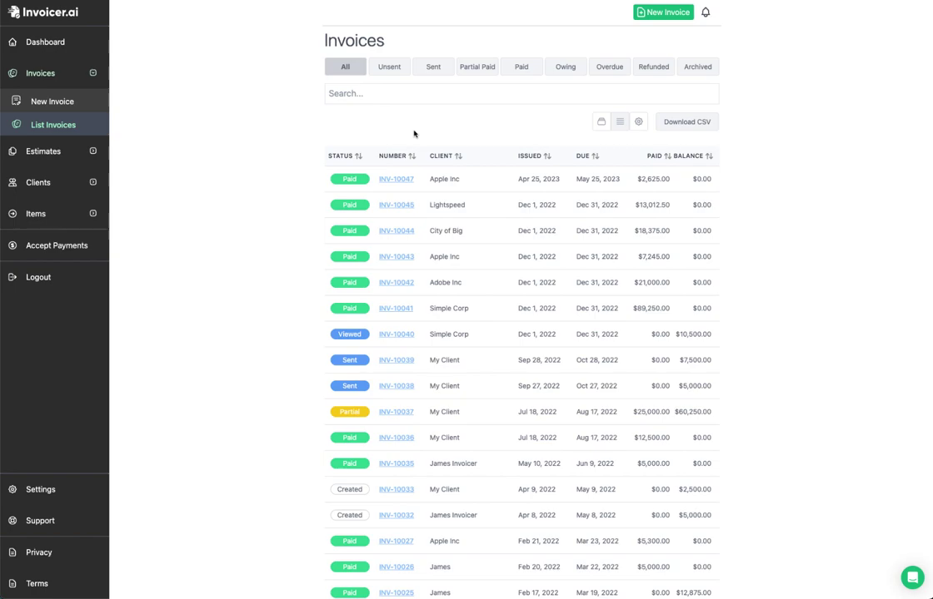
Step: Switch the invoice list to card layout and back to the compact table
mouse_move(396, 179)
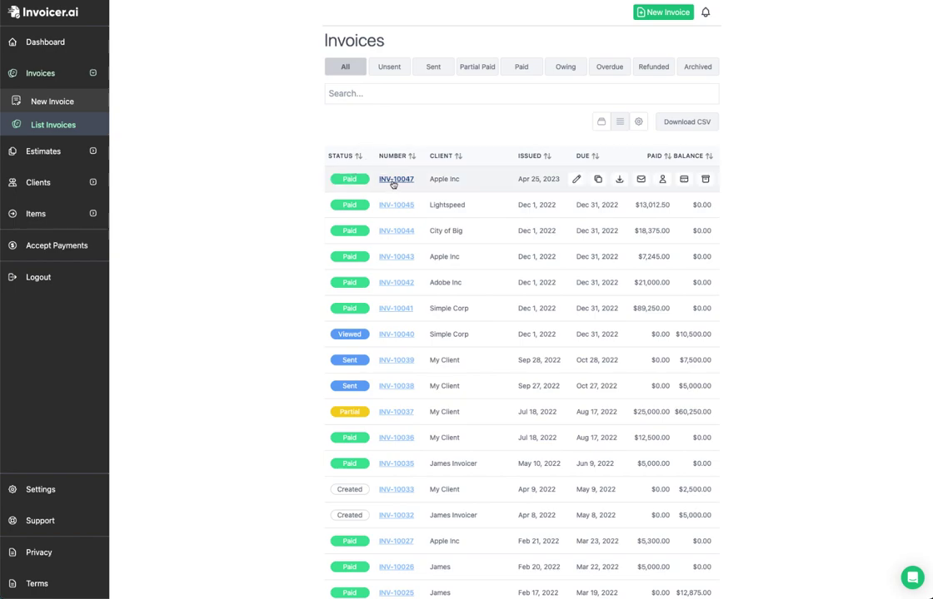
left_click(598, 124)
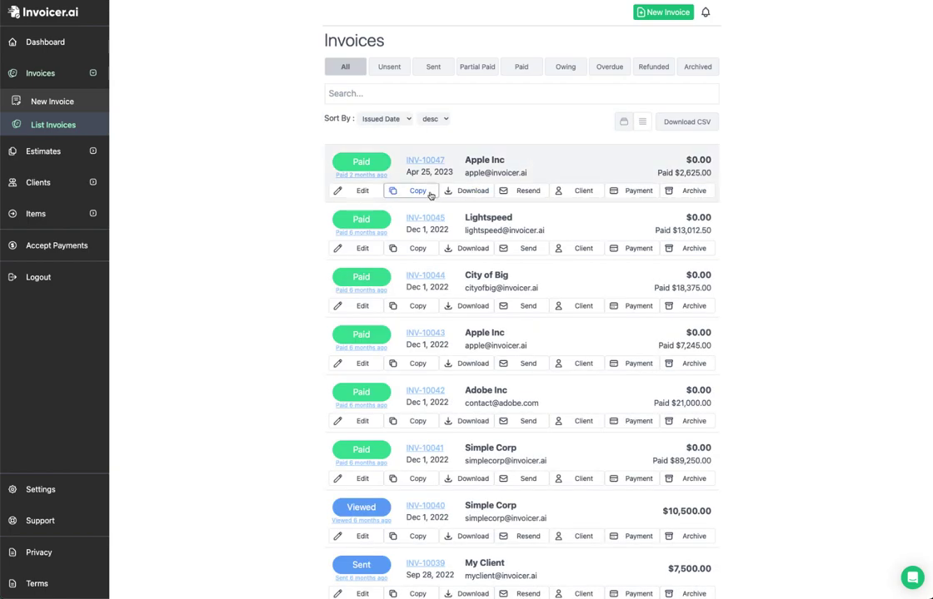
left_click(642, 122)
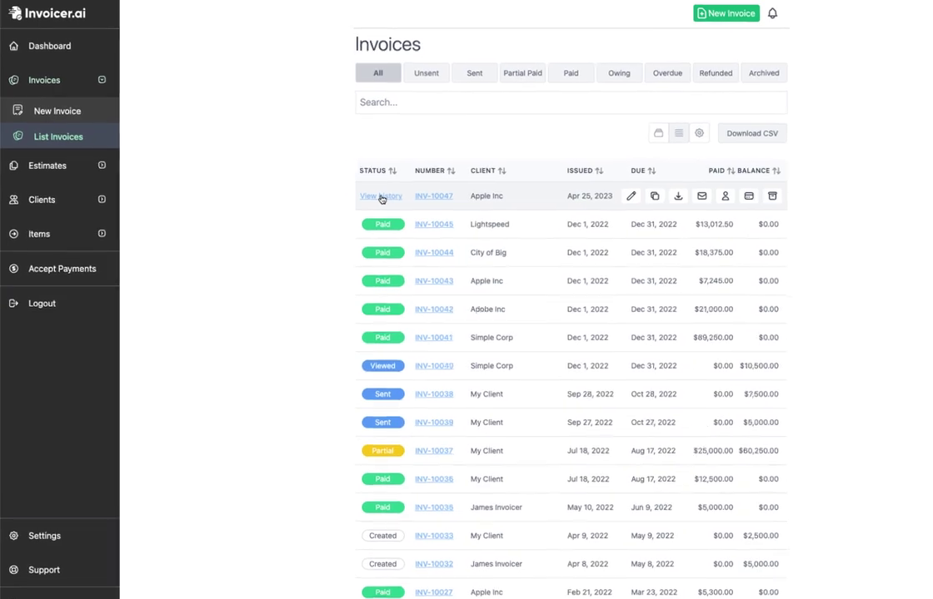
Step: Review INV-10047's event history, open it for editing, return to the list, then start a new invoice
left_click(381, 197)
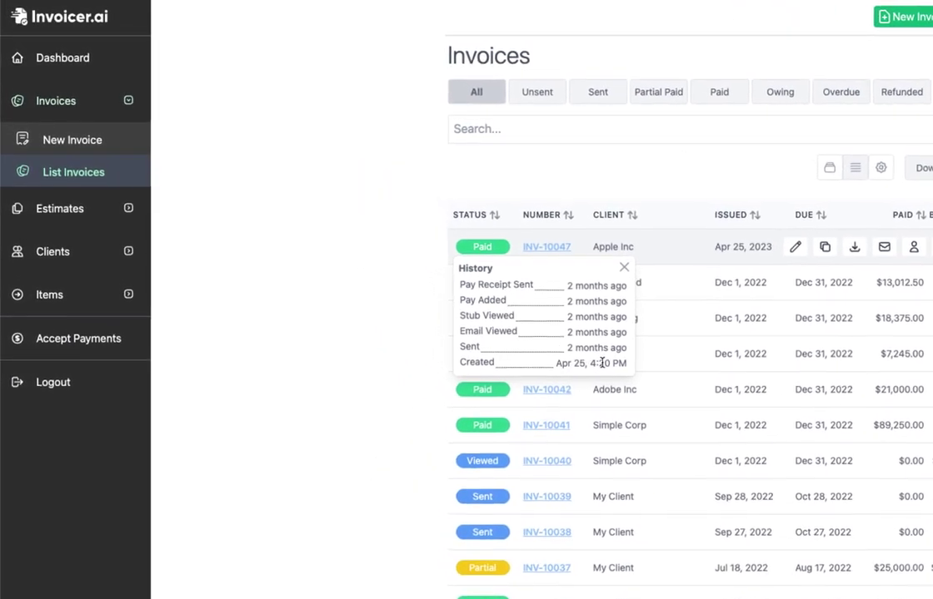
left_click(626, 267)
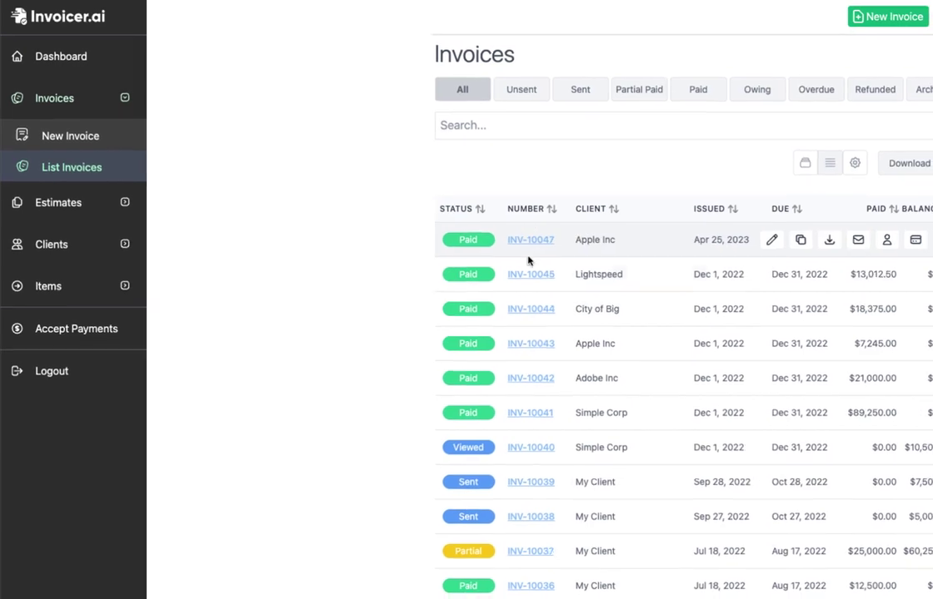
left_click(560, 227)
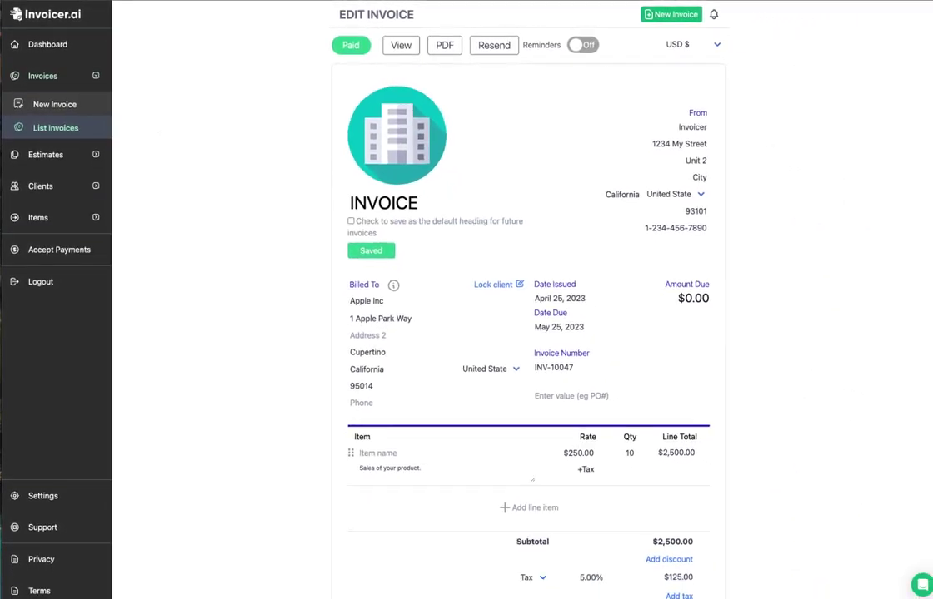
key("alt+Left")
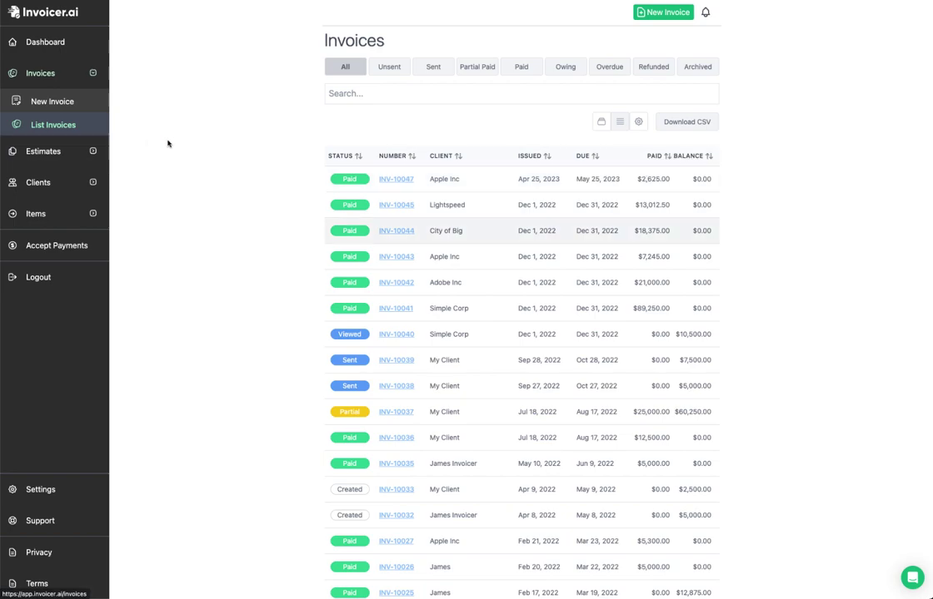
left_click(55, 104)
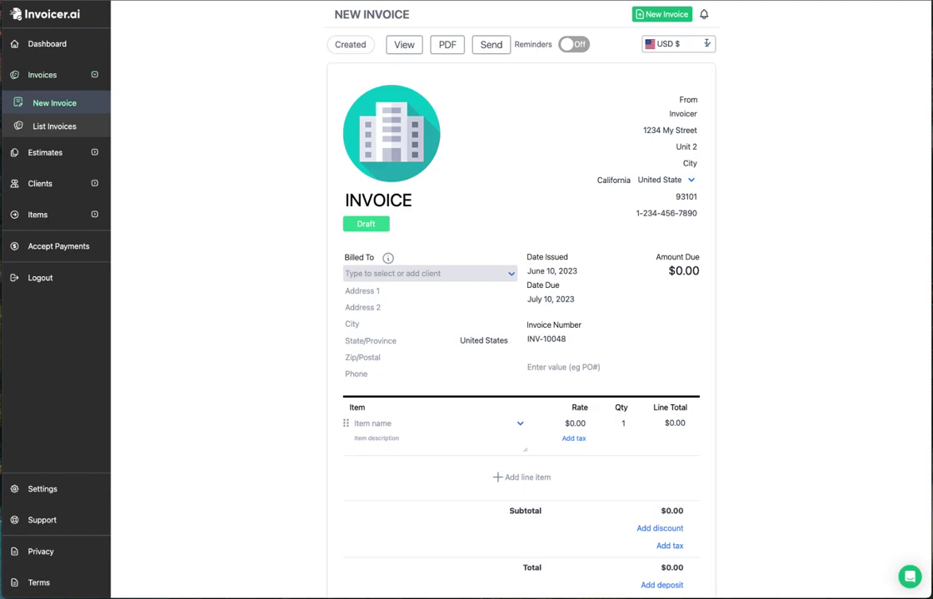
Step: Bring up the currency choices on the new draft invoice INV-10048
left_click(706, 44)
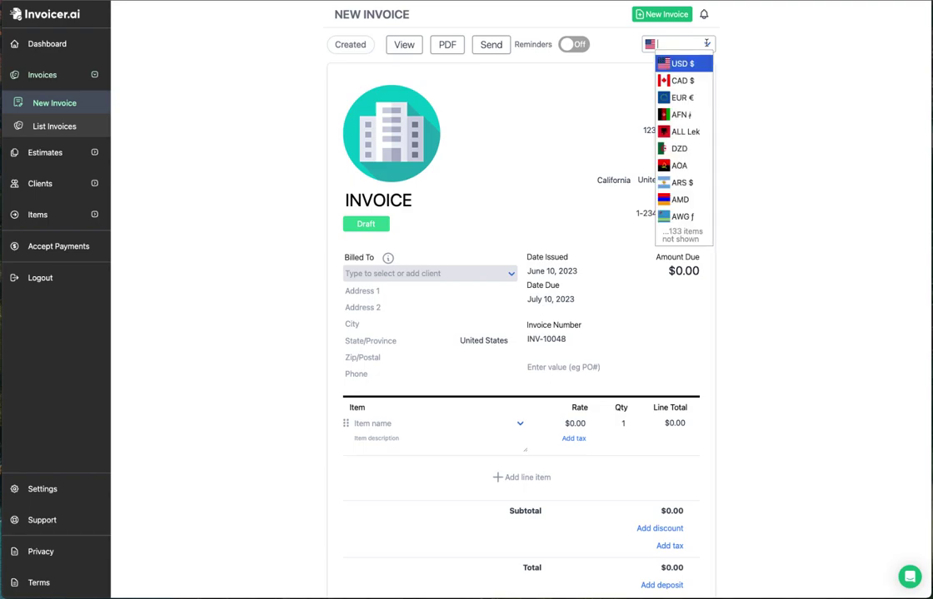
Step: Try CAD and EUR as the invoice currency, then set it back to USD $
left_click(697, 83)
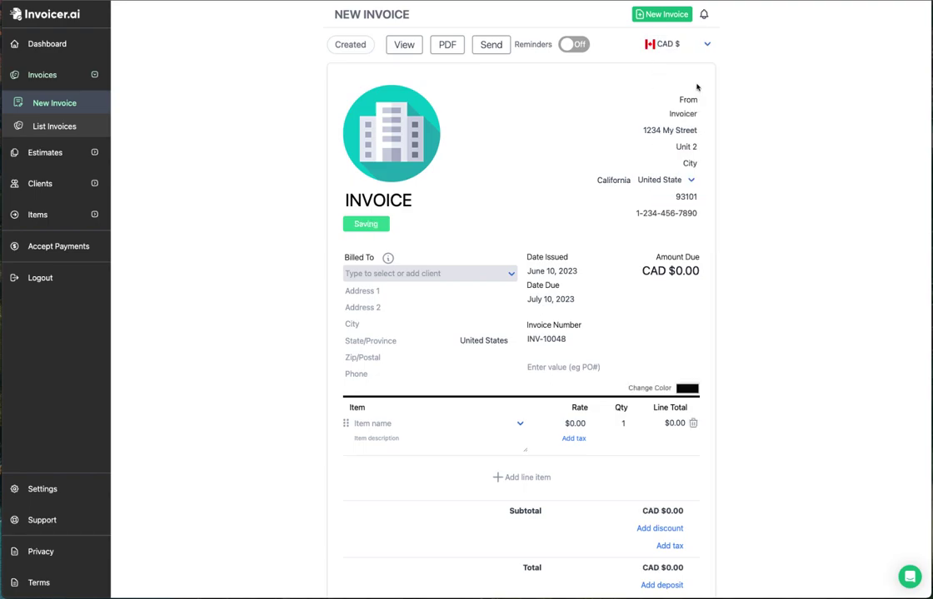
left_click(706, 44)
left_click(698, 92)
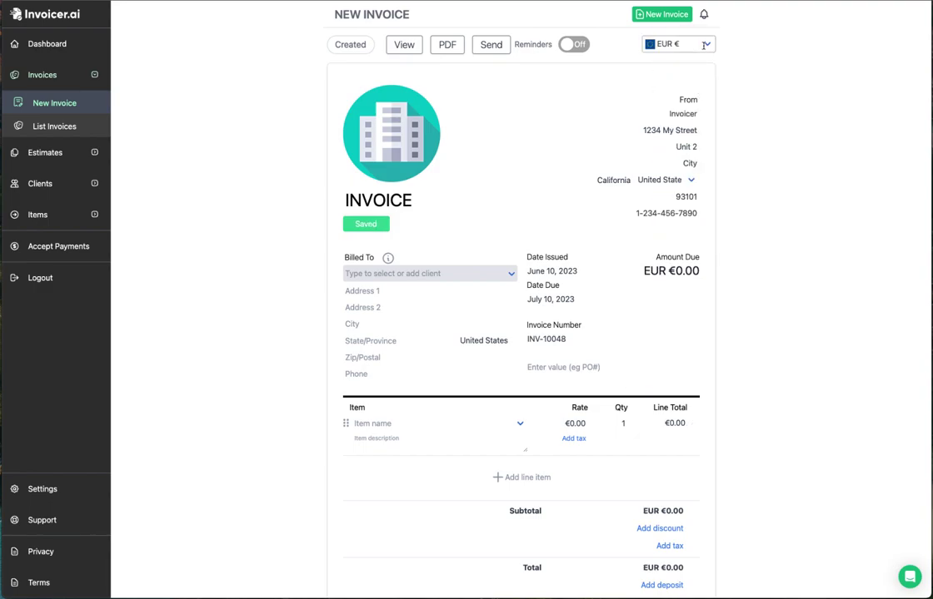
left_click(703, 44)
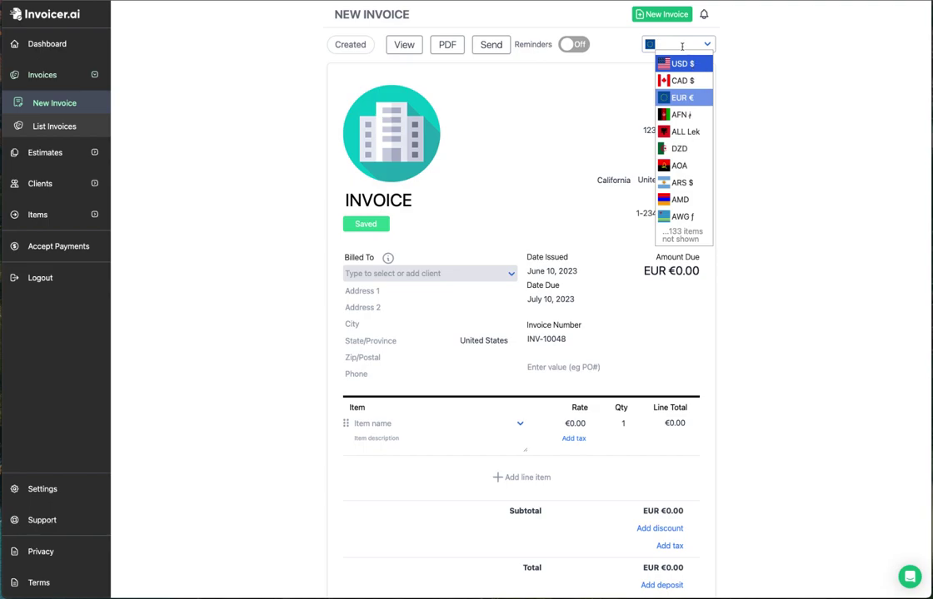
type("mexi")
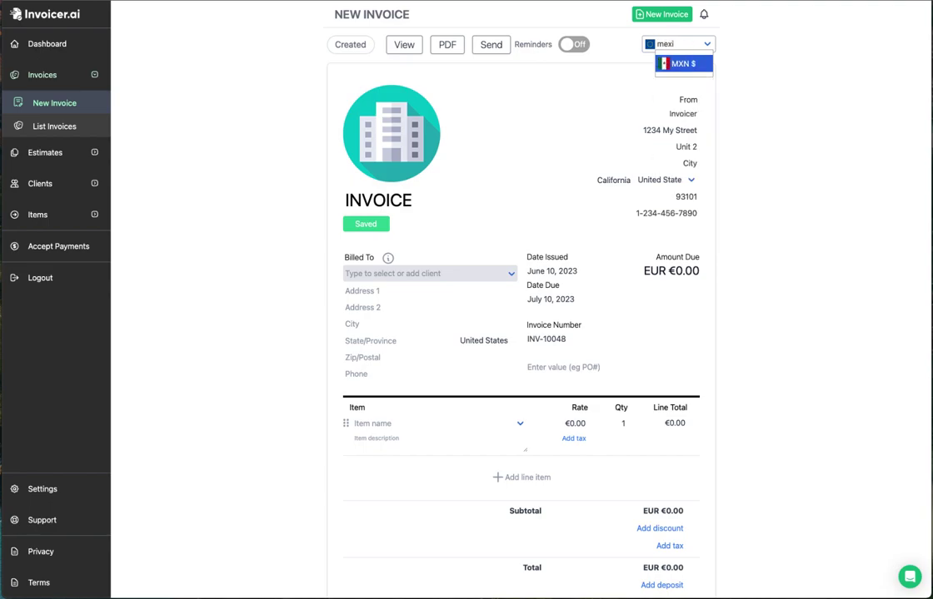
key("BackSpace")
key("BackSpace")
key("BackSpace")
key("BackSpace")
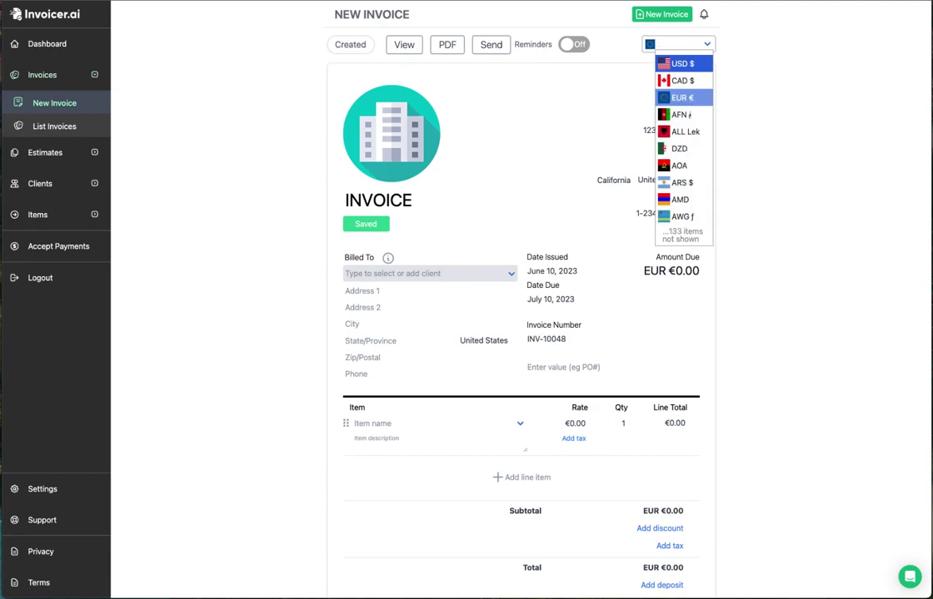
key("Return")
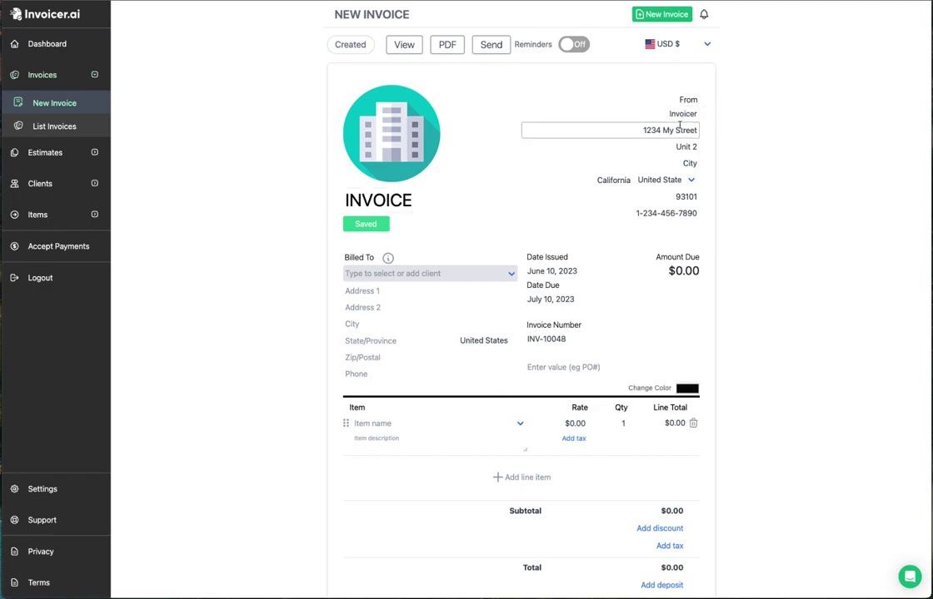
left_click(673, 131)
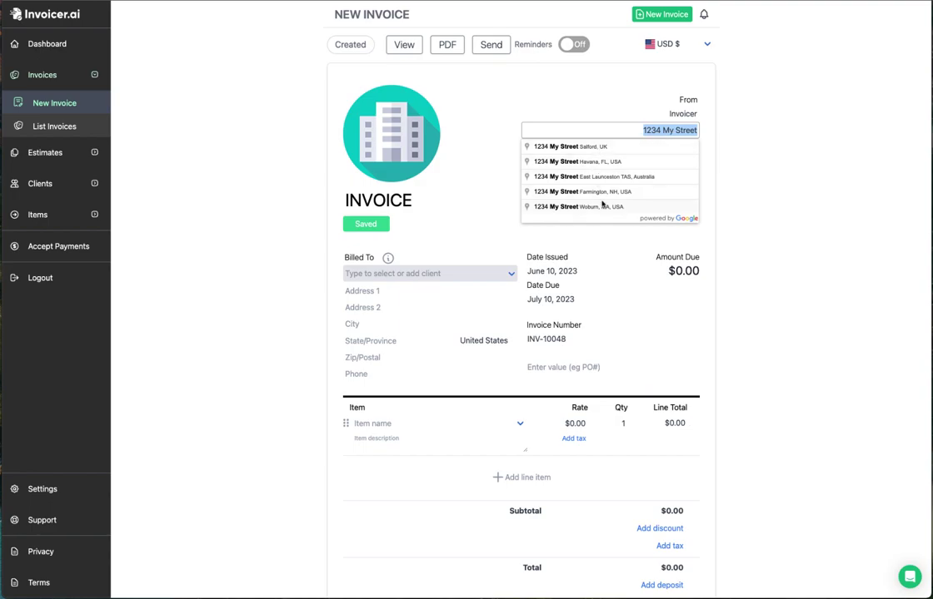
left_click(597, 178)
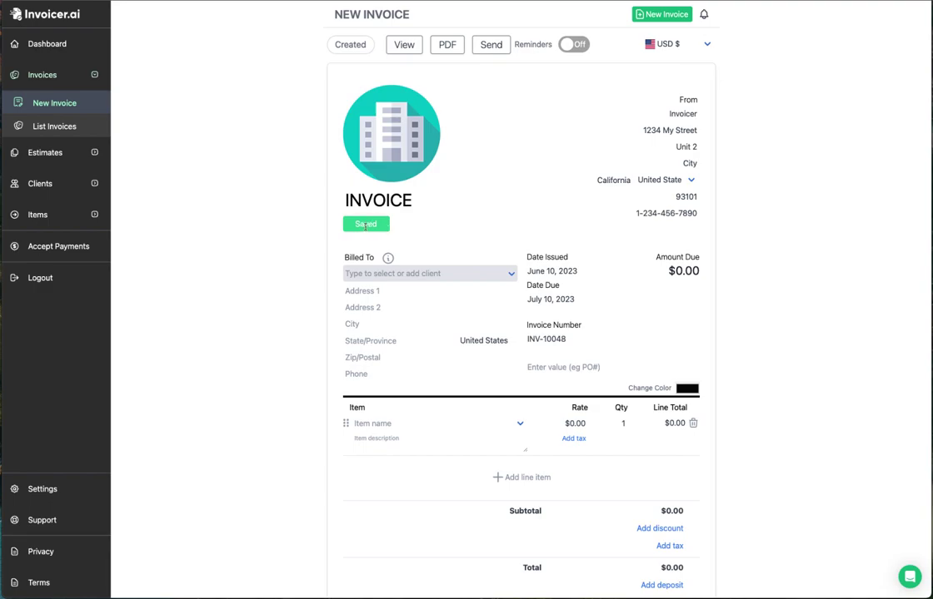
left_click(418, 203)
type("S")
key("BackSpace")
Step: Create the client 'My New Client' with the '881 State' address suggestion and lock it in
left_click(508, 273)
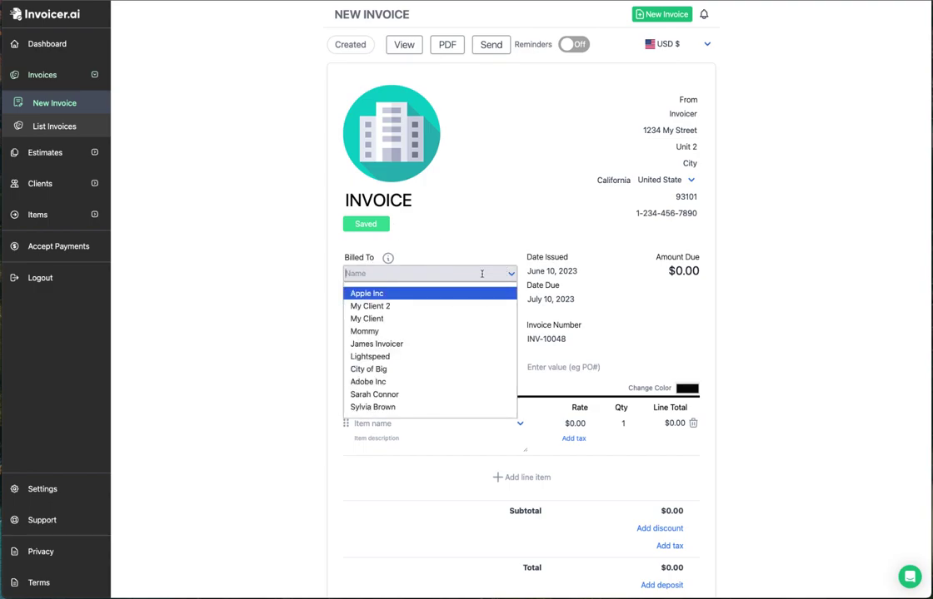
type("My New ")
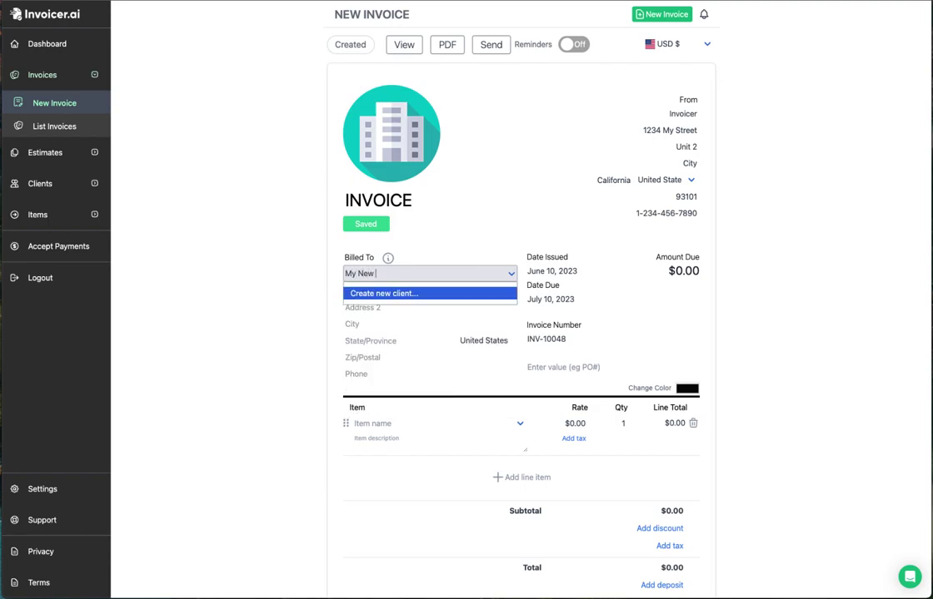
type("Client")
left_click(403, 295)
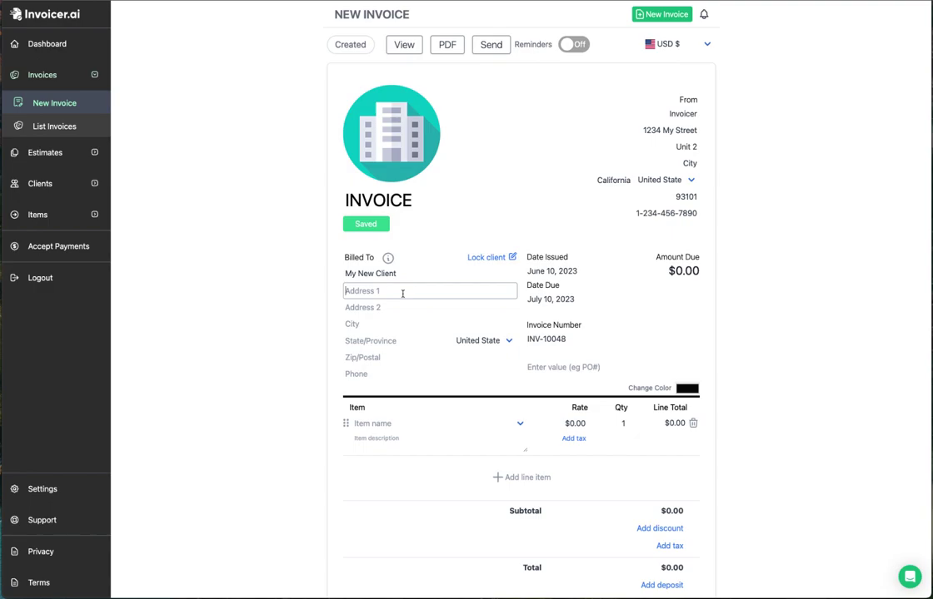
type("881 ")
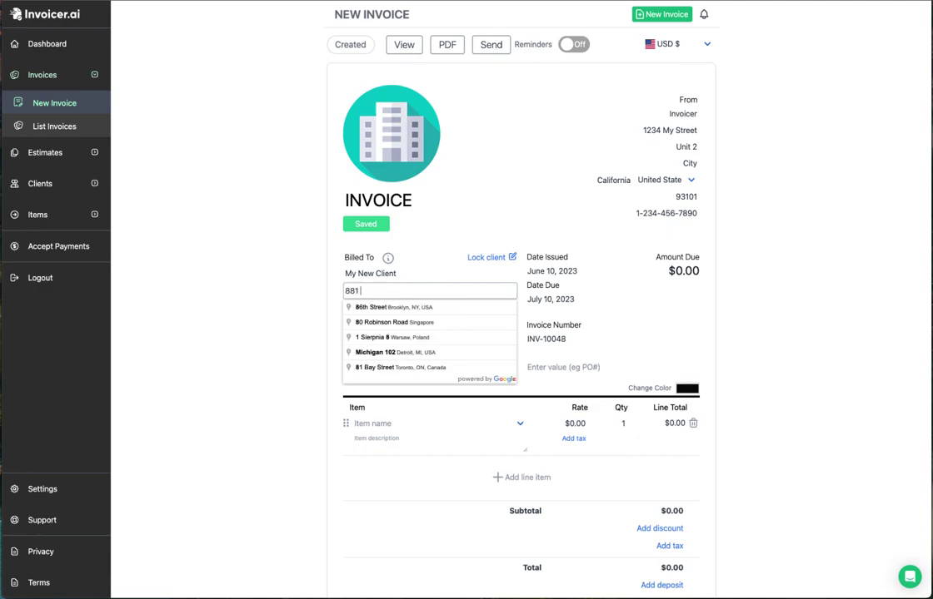
type("State")
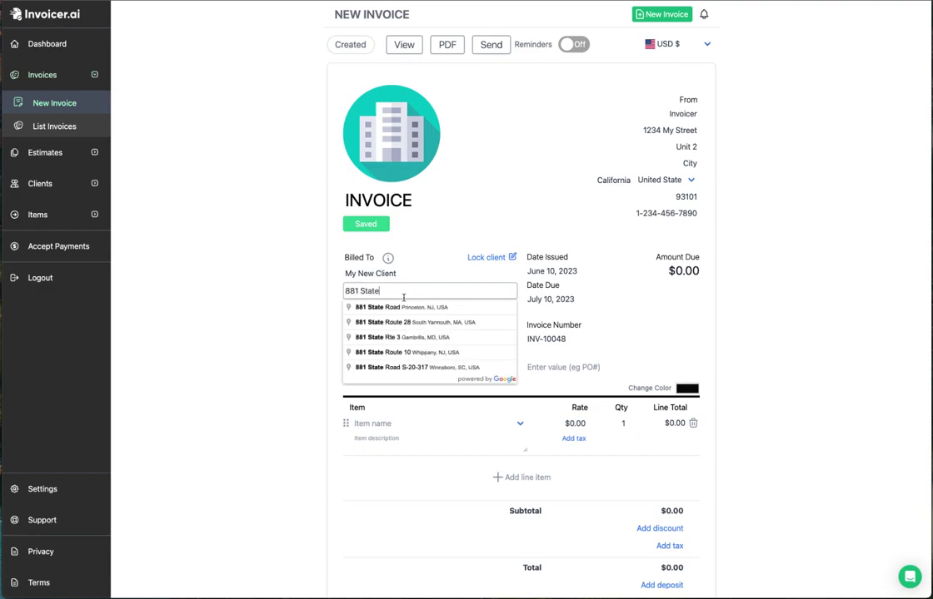
left_click(401, 353)
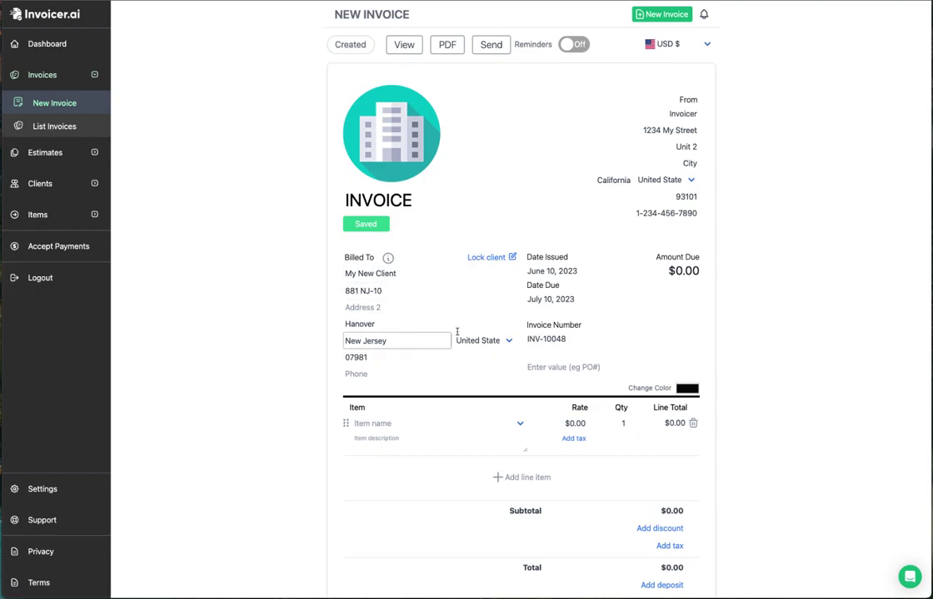
left_click(491, 259)
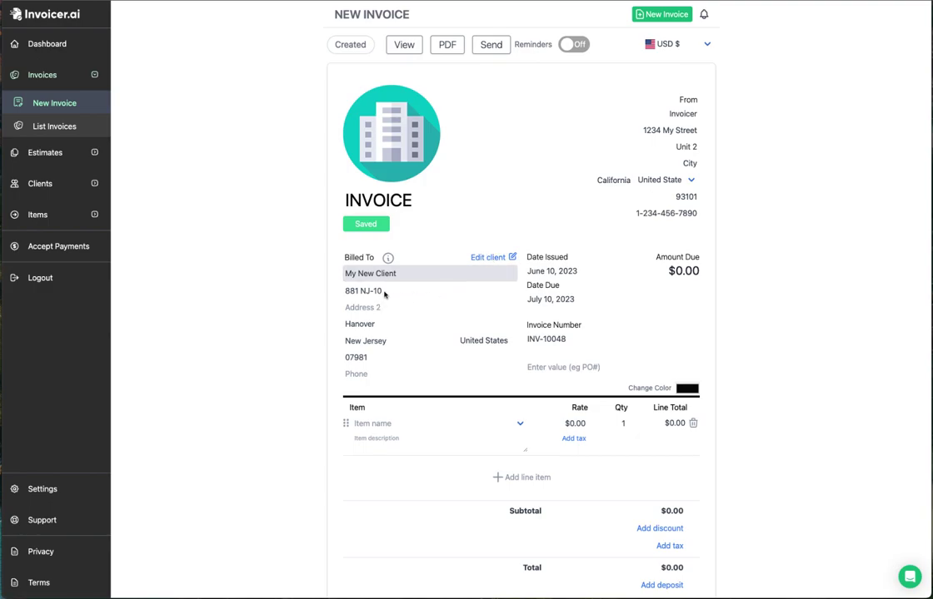
Step: Bill the invoice to My Client 2 instead
left_click(416, 273)
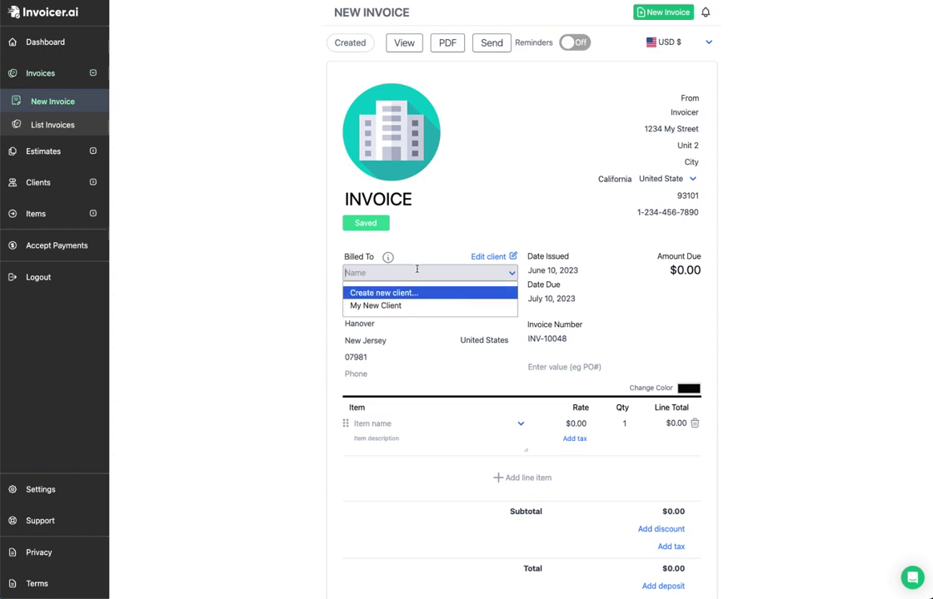
type("My")
left_click(376, 333)
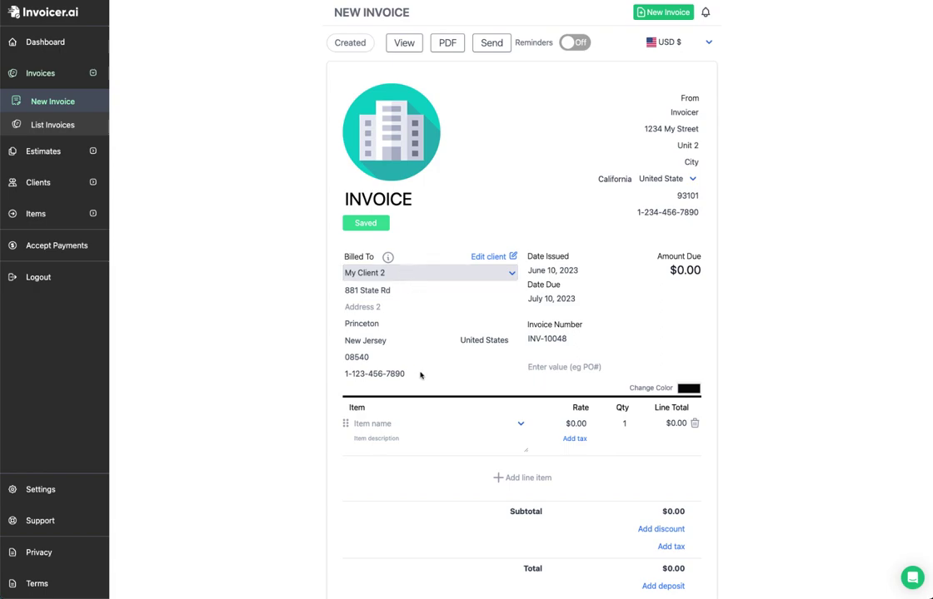
Step: Set the due date to July 31, 2023, leaving the issue date unchanged
left_click(601, 273)
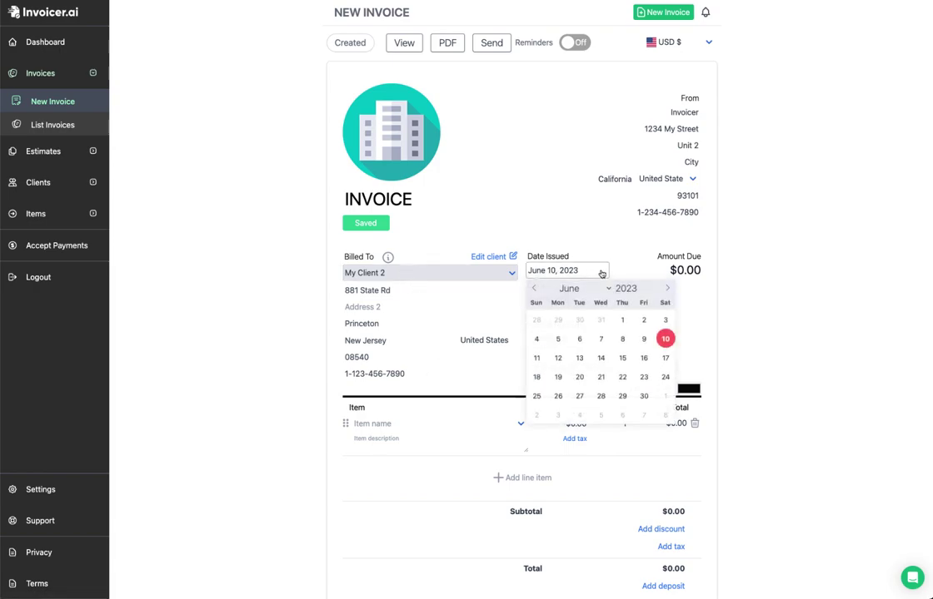
left_click(631, 262)
left_click(554, 298)
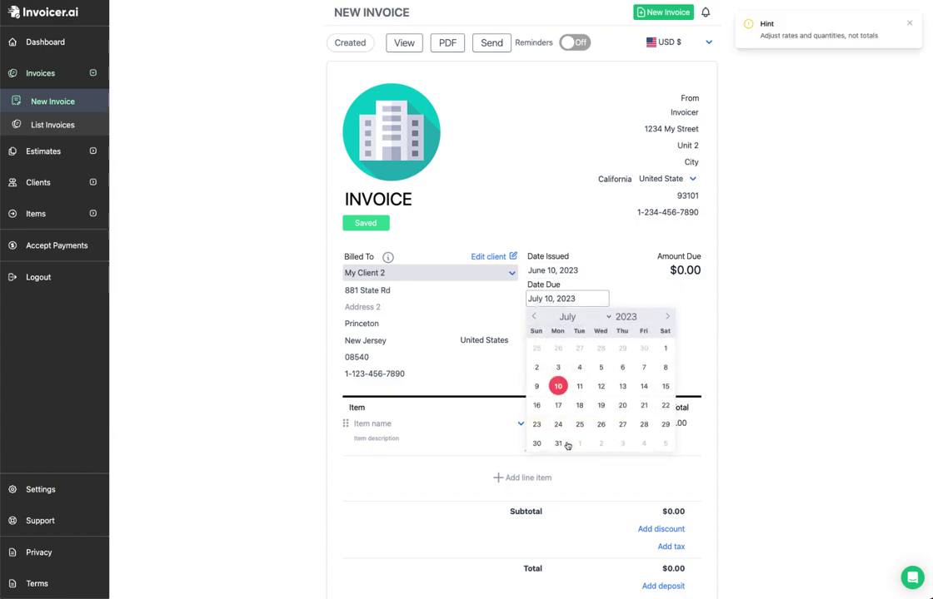
left_click(558, 444)
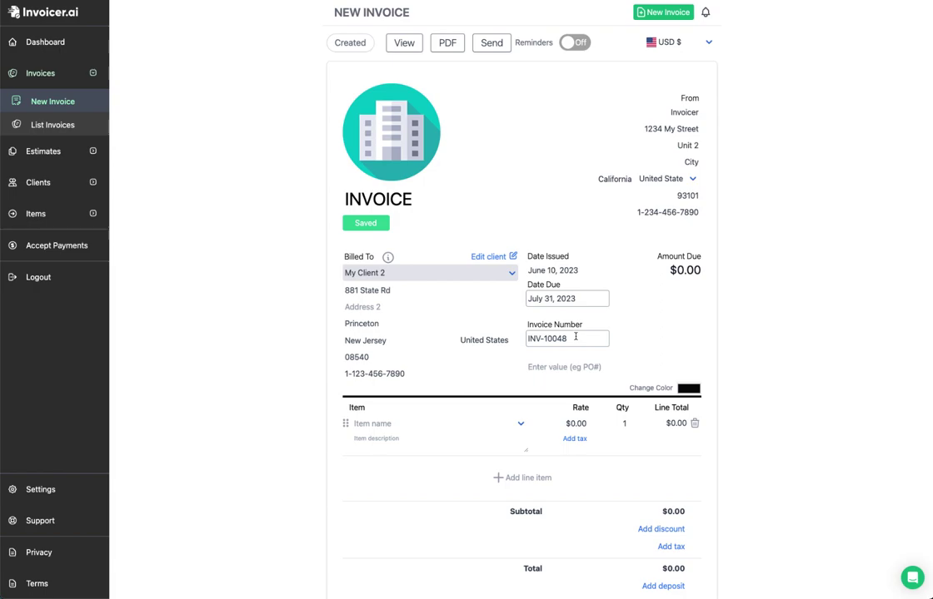
Step: Remove the INV- prefix so the invoice number reads 10048
left_click(544, 340)
left_click_drag(547, 339, 513, 341)
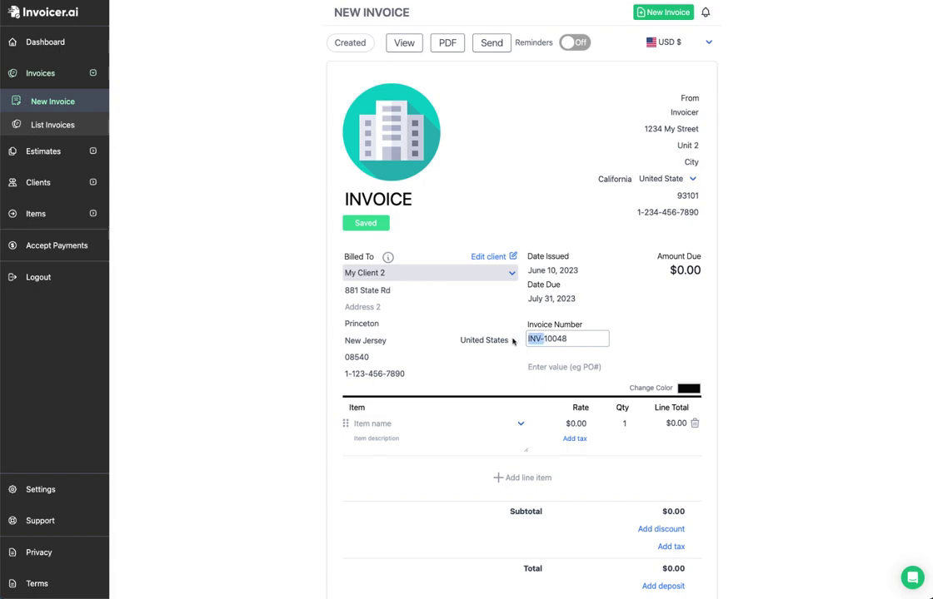
key("BackSpace")
left_click(611, 346)
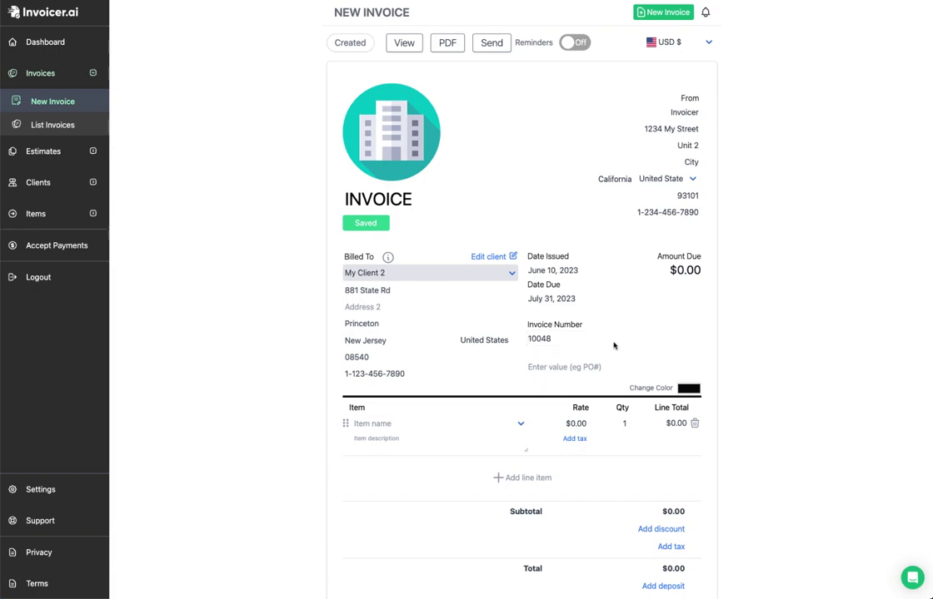
left_click(548, 340)
left_click(563, 367)
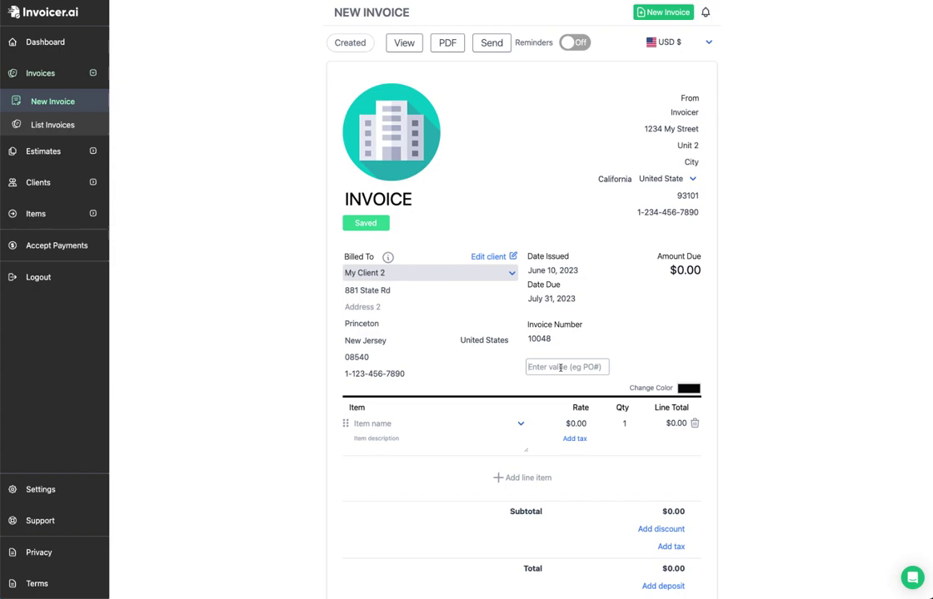
Step: Set the invoice accent colour to dark navy, RGB 1, 7, 96, replacing black
left_click(688, 388)
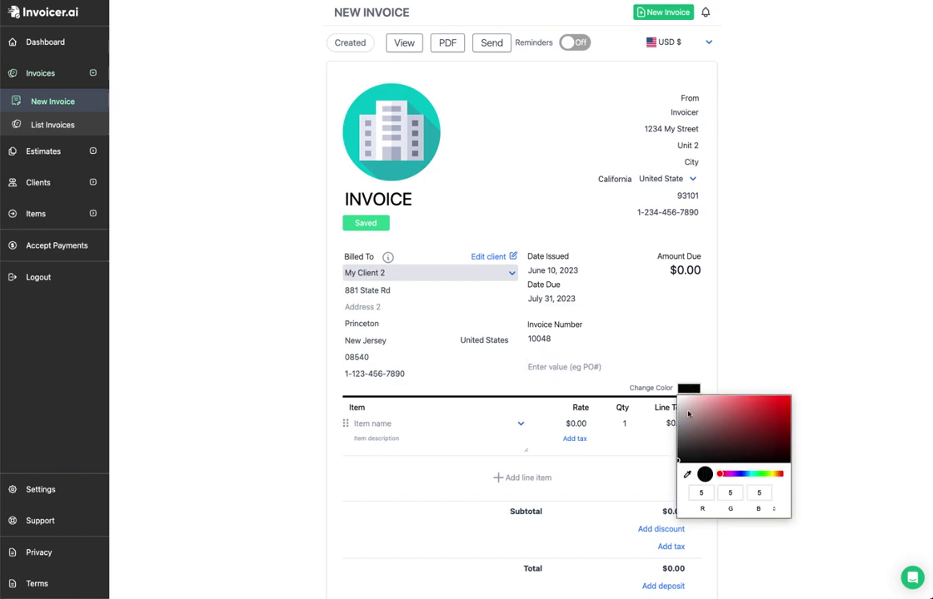
left_click_drag(721, 475, 730, 475)
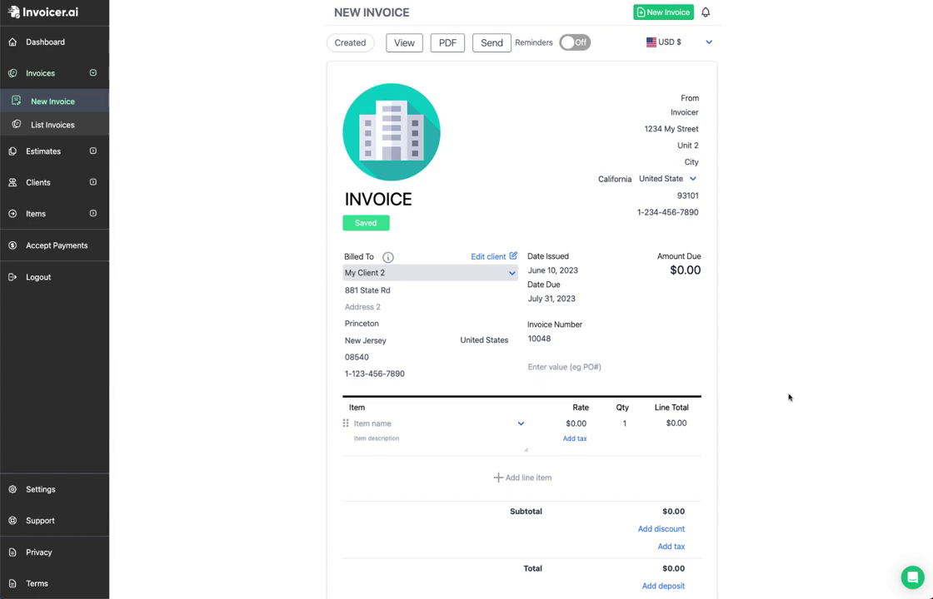
left_click(688, 388)
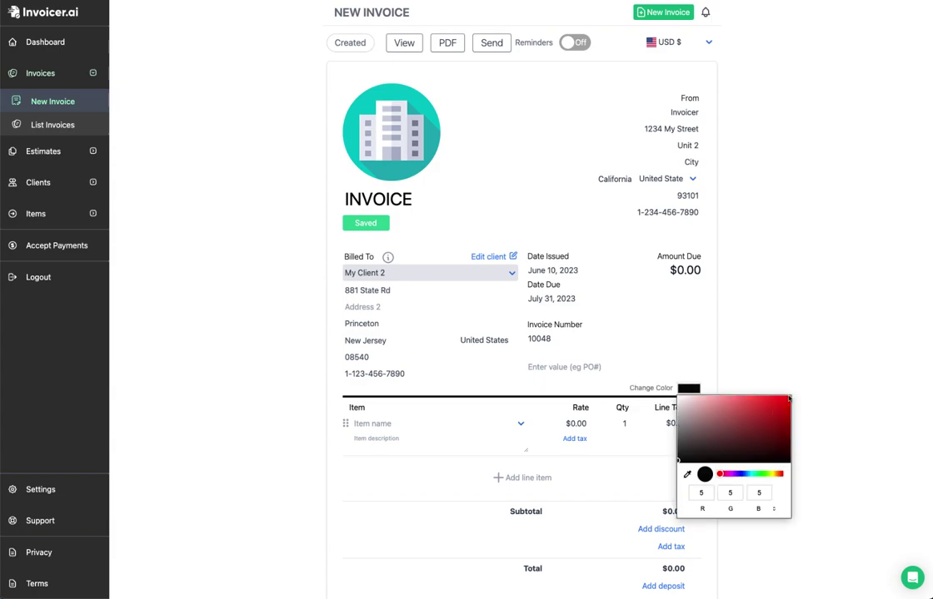
left_click(788, 400)
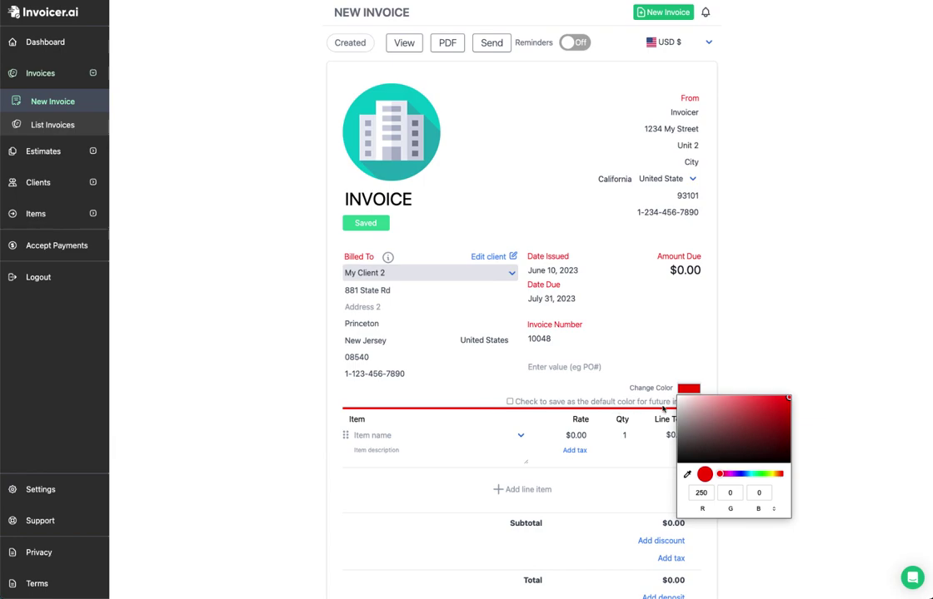
left_click(741, 474)
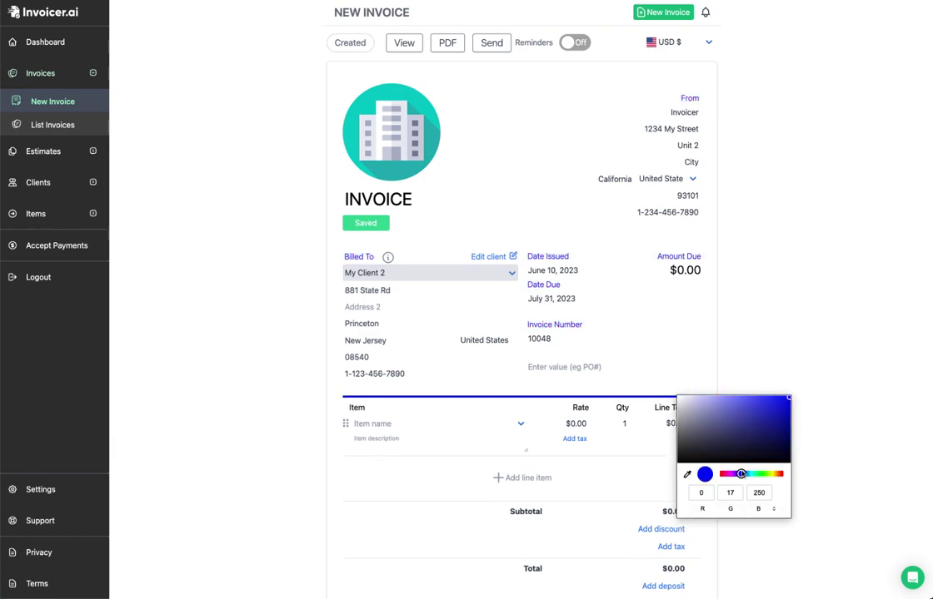
left_click(787, 411)
left_click_drag(788, 422, 787, 436)
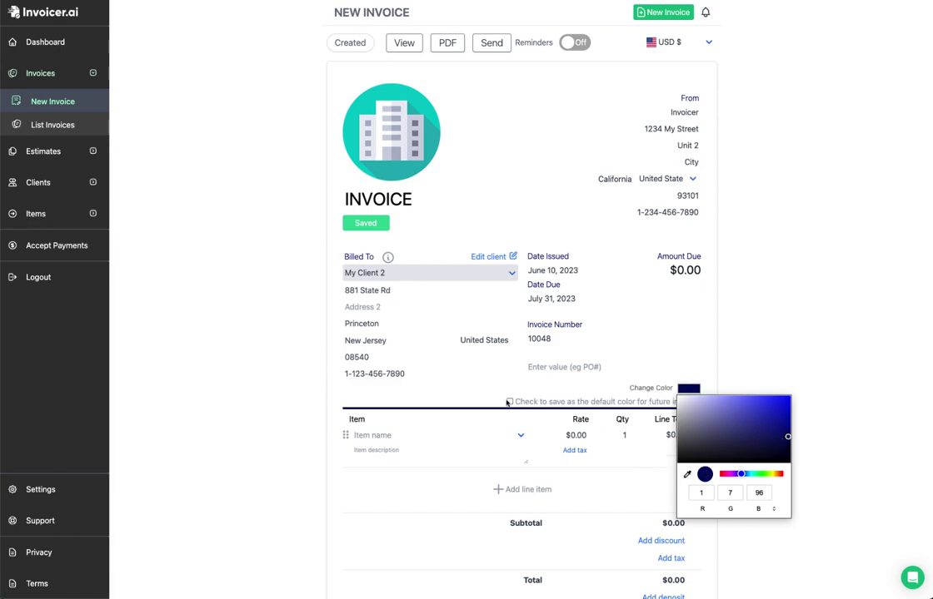
left_click(509, 402)
left_click(394, 423)
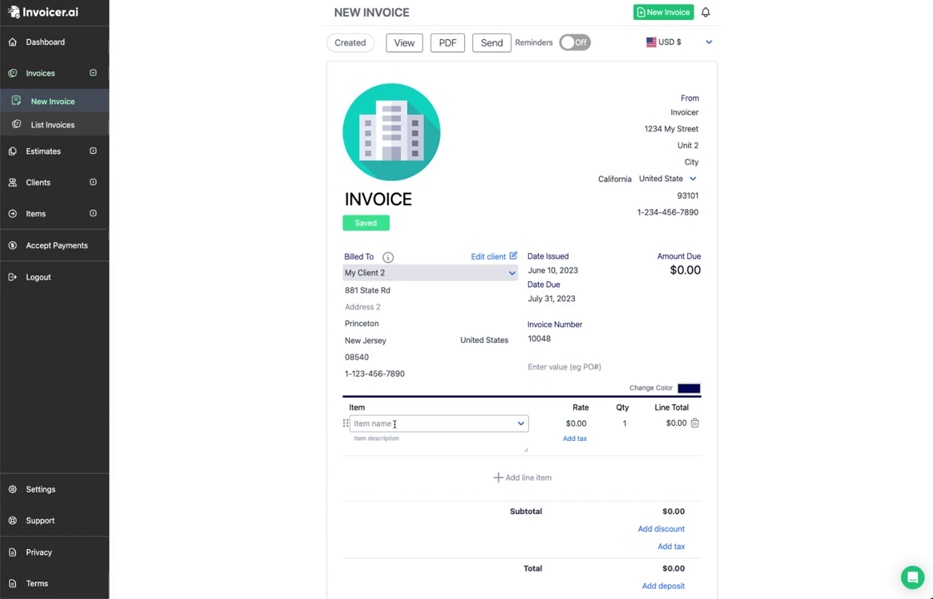
Step: Add the saved Items product to the first line with quantity 5
left_click(520, 424)
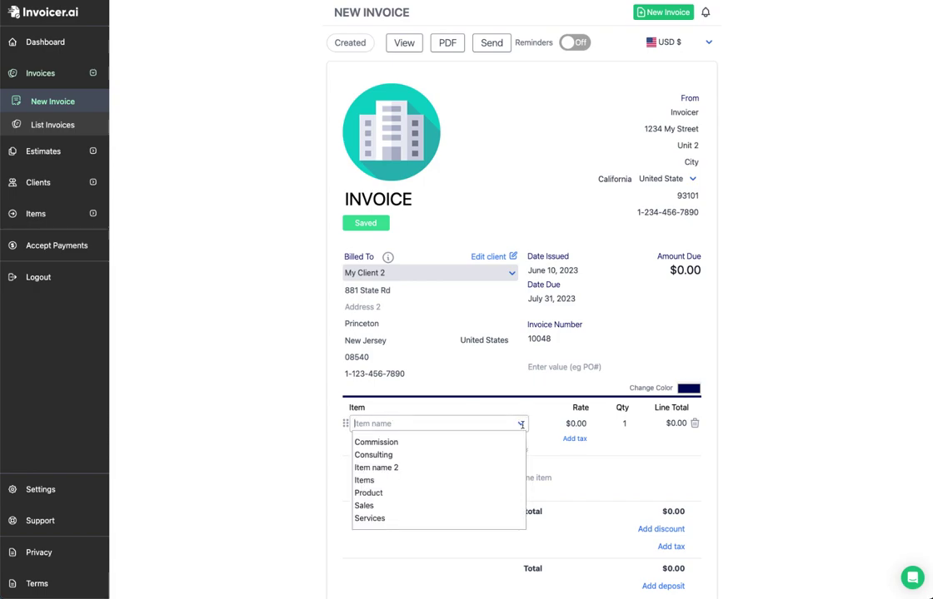
left_click(366, 480)
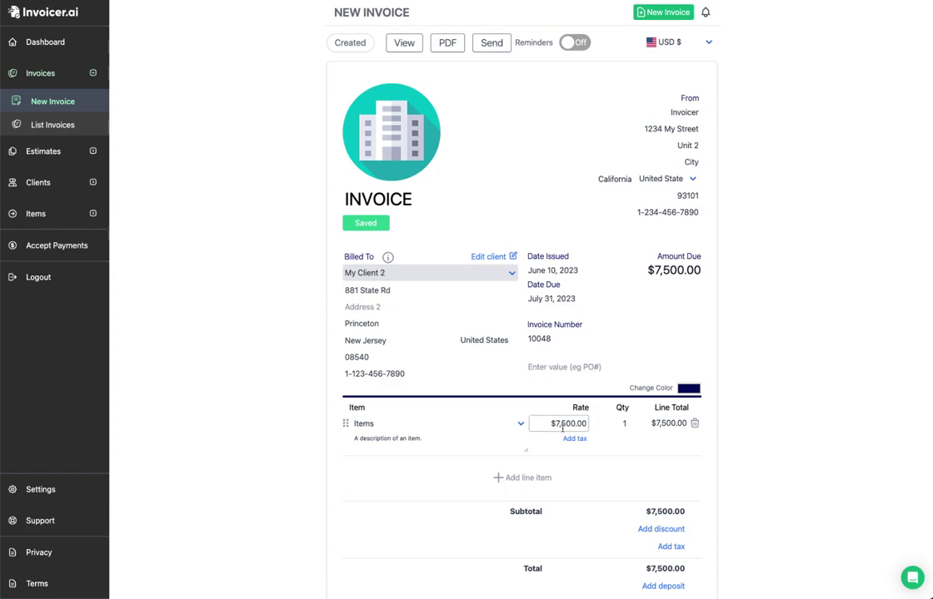
left_click(624, 423)
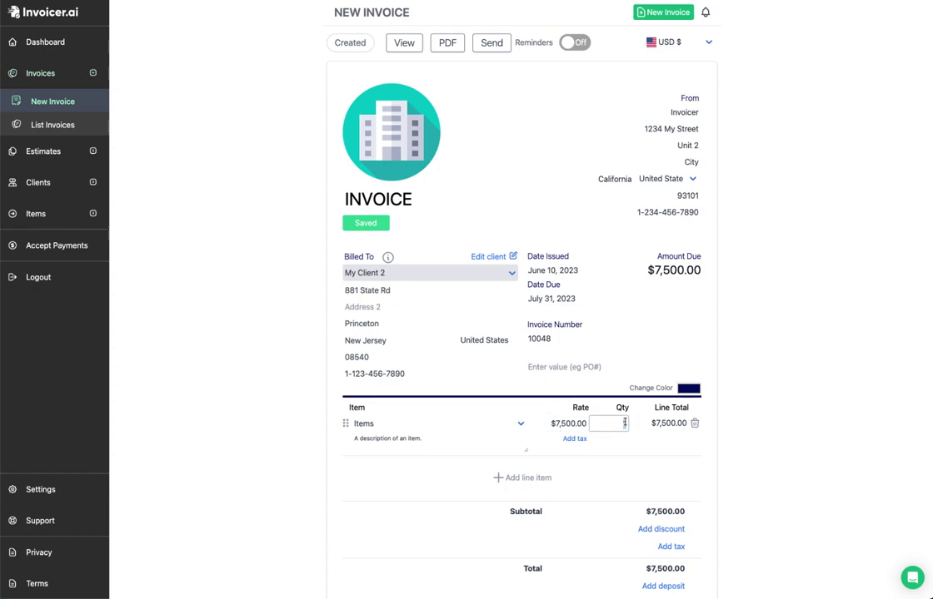
type("5")
Step: Append '- Can expand' and '- Ad you type' to the item description and enlarge its box
left_click(390, 446)
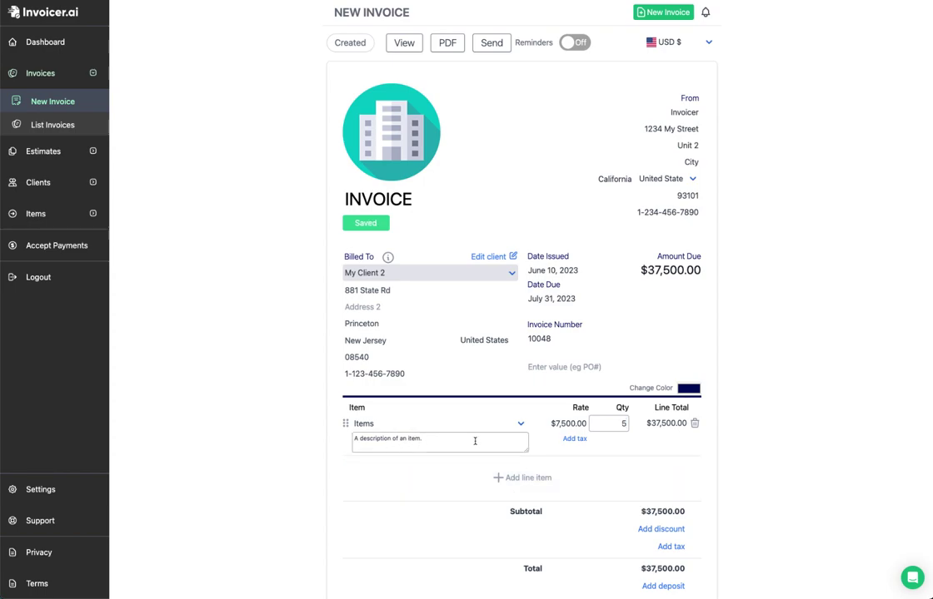
key("Return")
type("- Can expand")
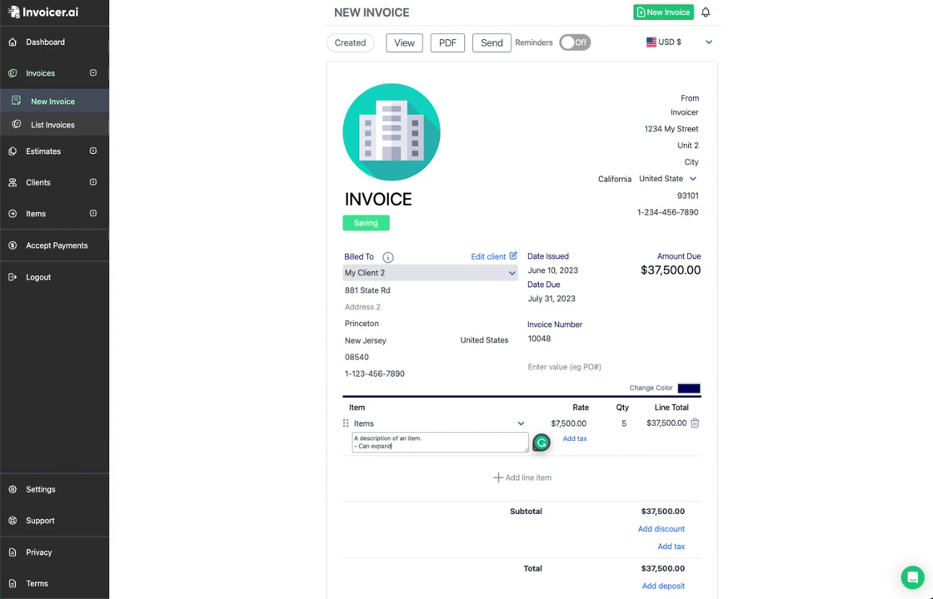
key("Return")
type("- ")
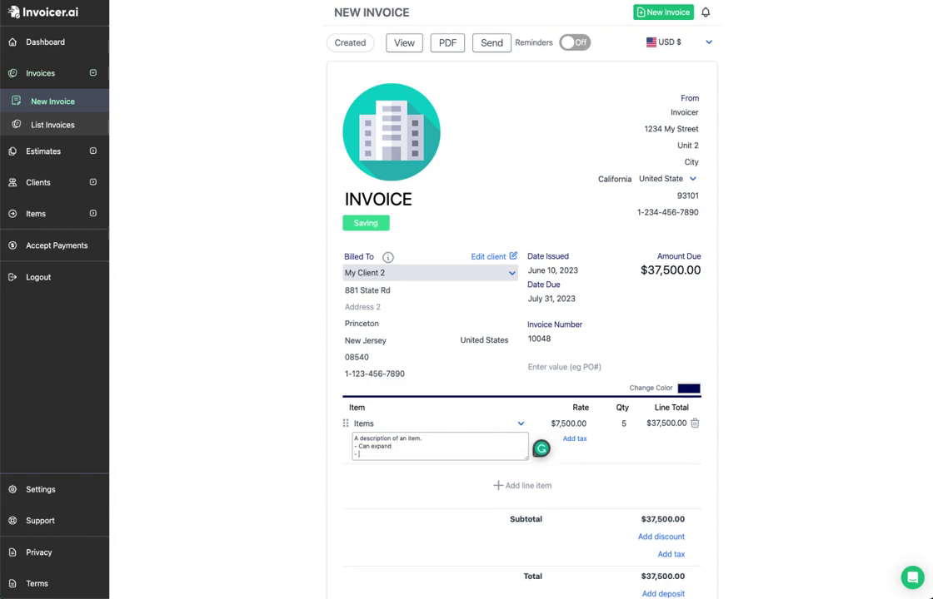
type("Ad you type")
left_click_drag(543, 460, 526, 466)
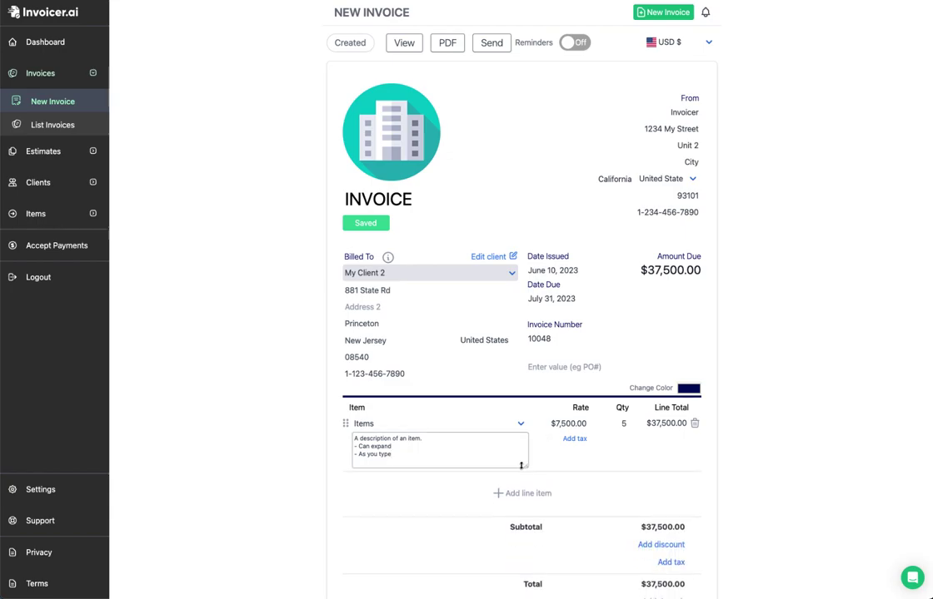
Step: Add a tax row to the Items line using 'Tax - (5%)'
left_click(574, 439)
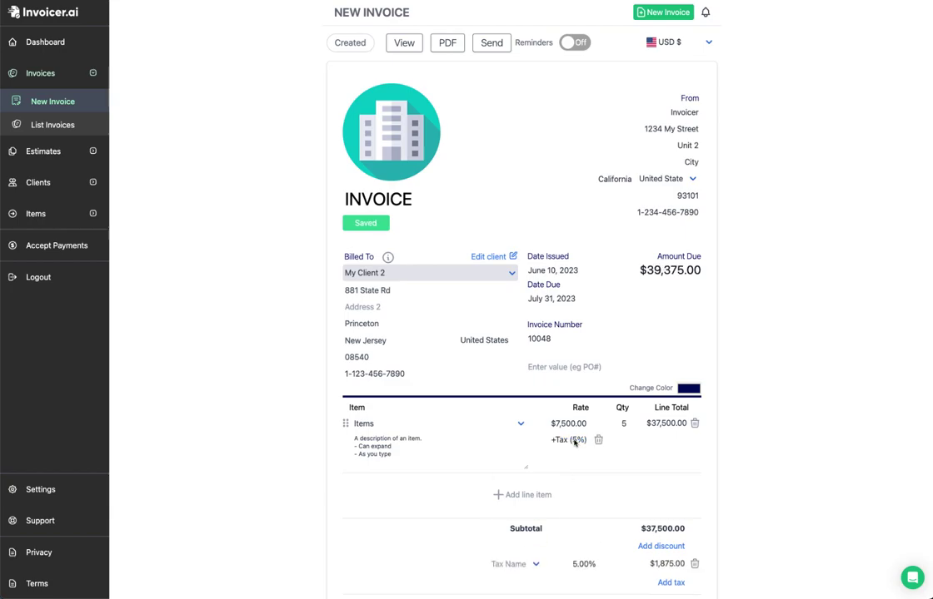
scroll(572, 476, "down", 1)
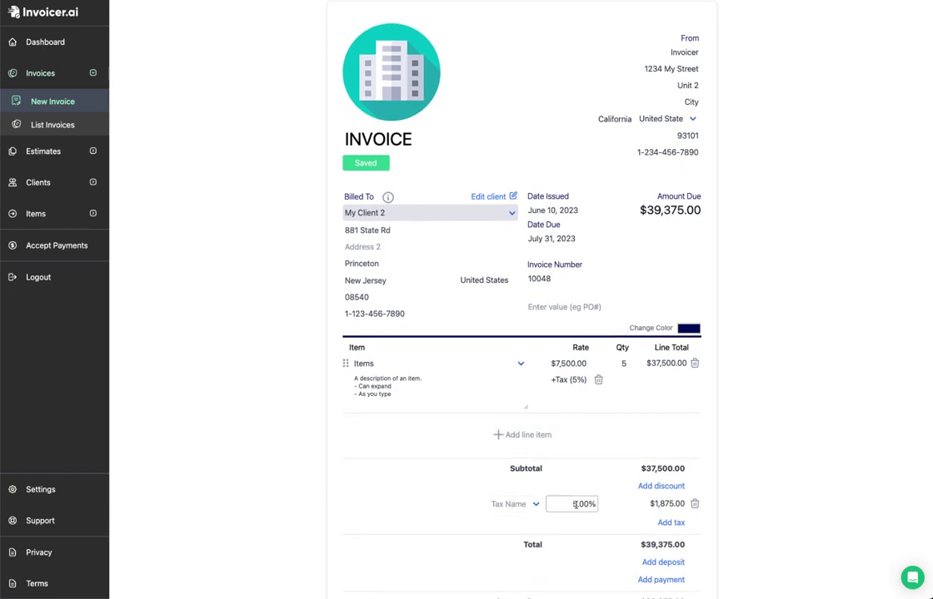
left_click(510, 504)
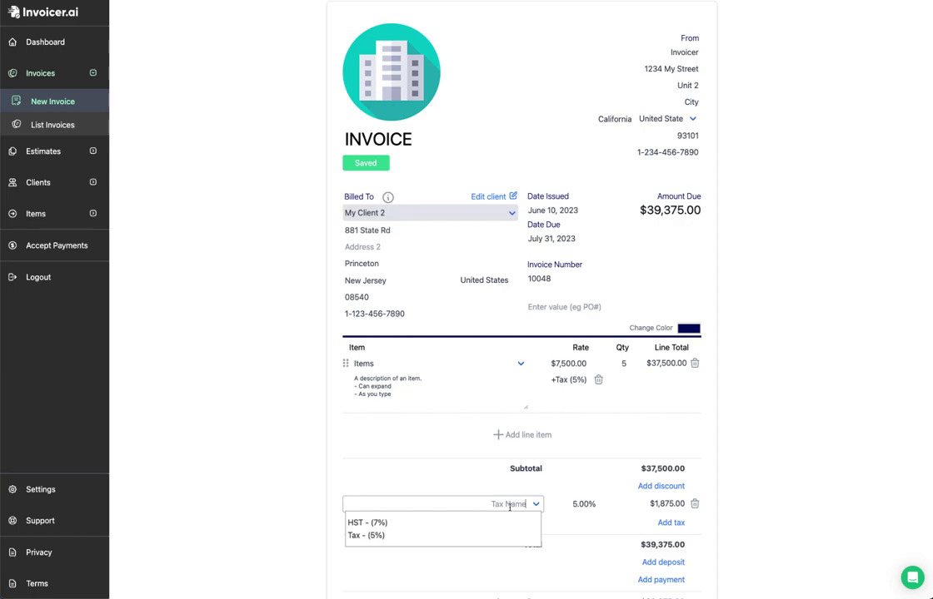
left_click(510, 505)
type("Tax")
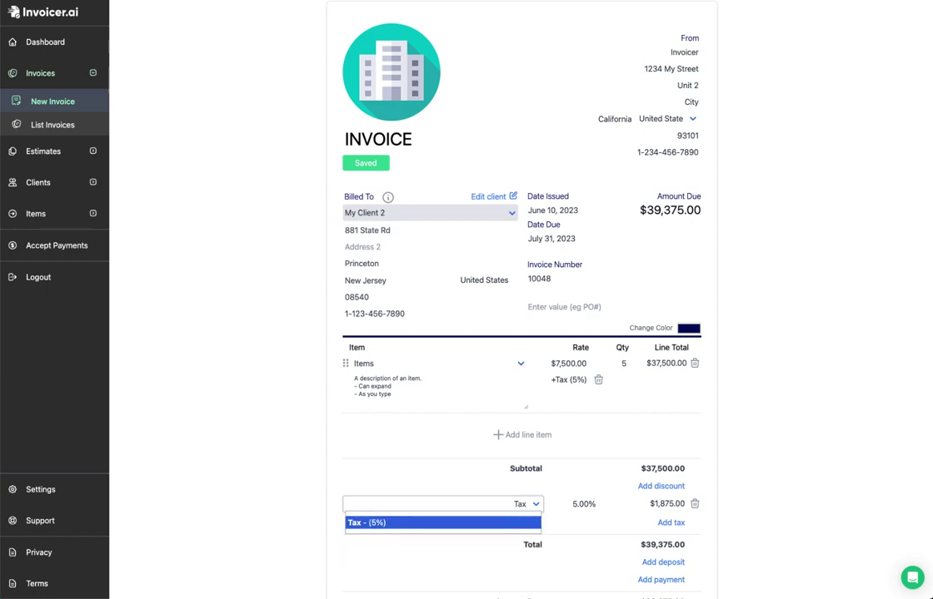
left_click(392, 525)
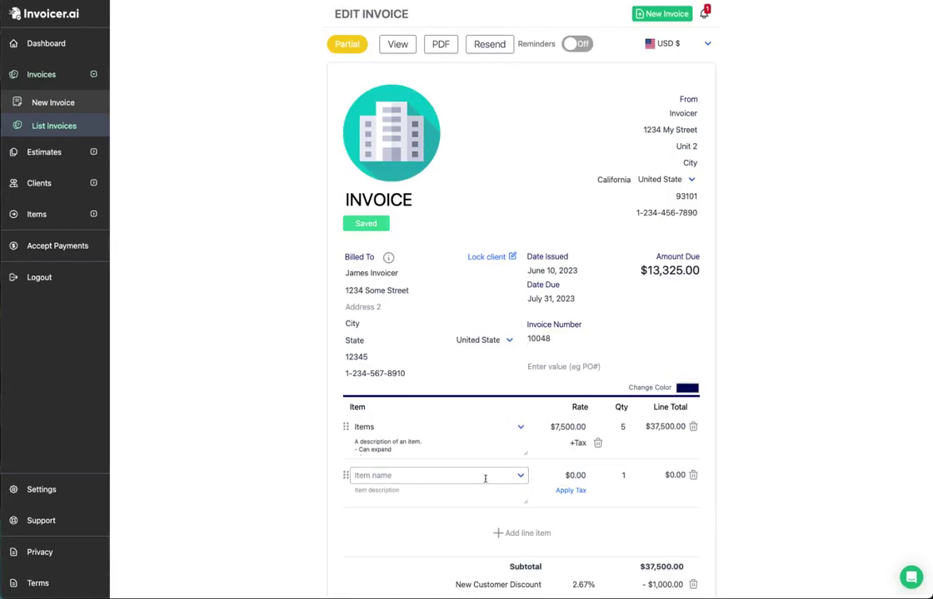
Step: Create the line 'New Item' at rate 50, quantity 2, described 'My new item description.'
left_click(485, 478)
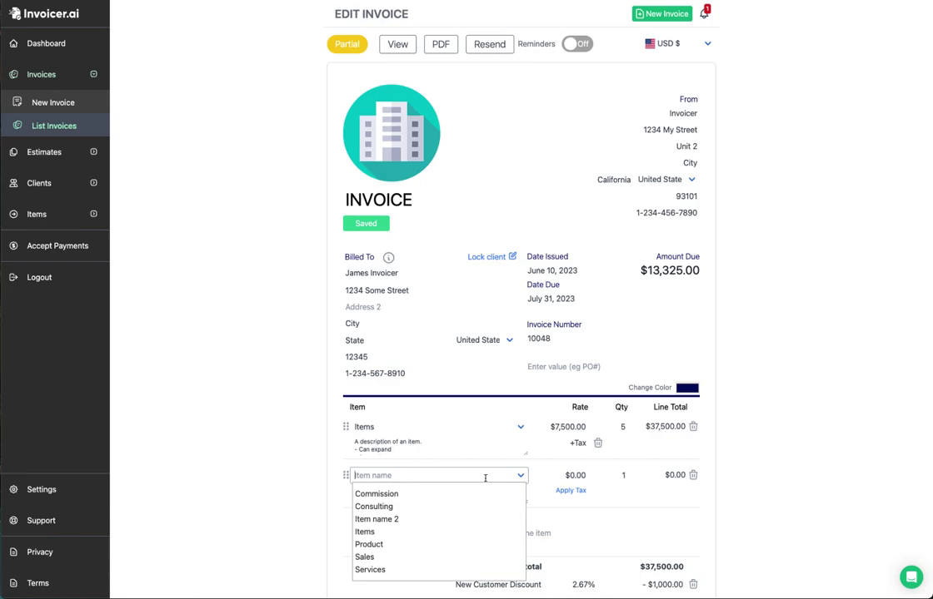
left_click(485, 478)
type("New Item")
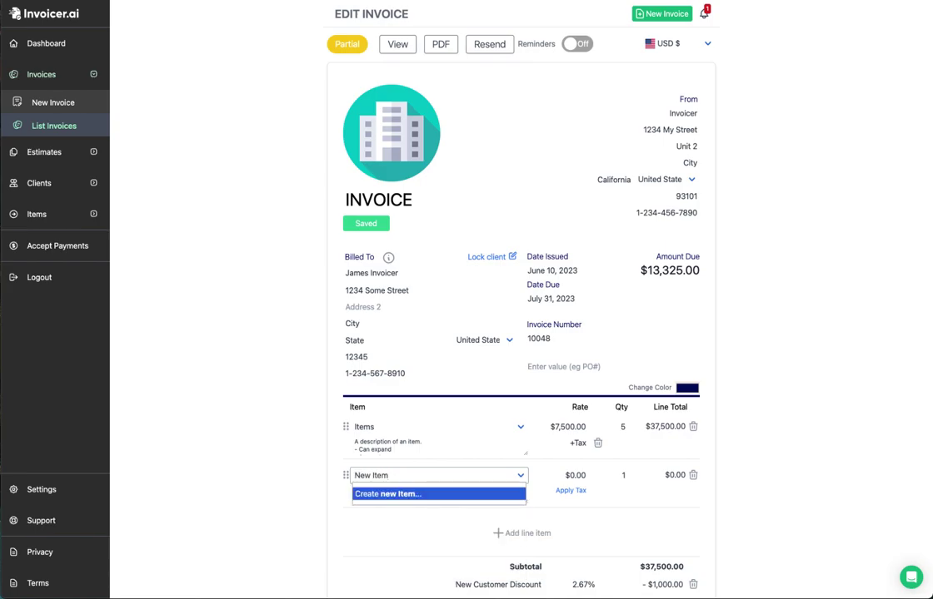
left_click(401, 494)
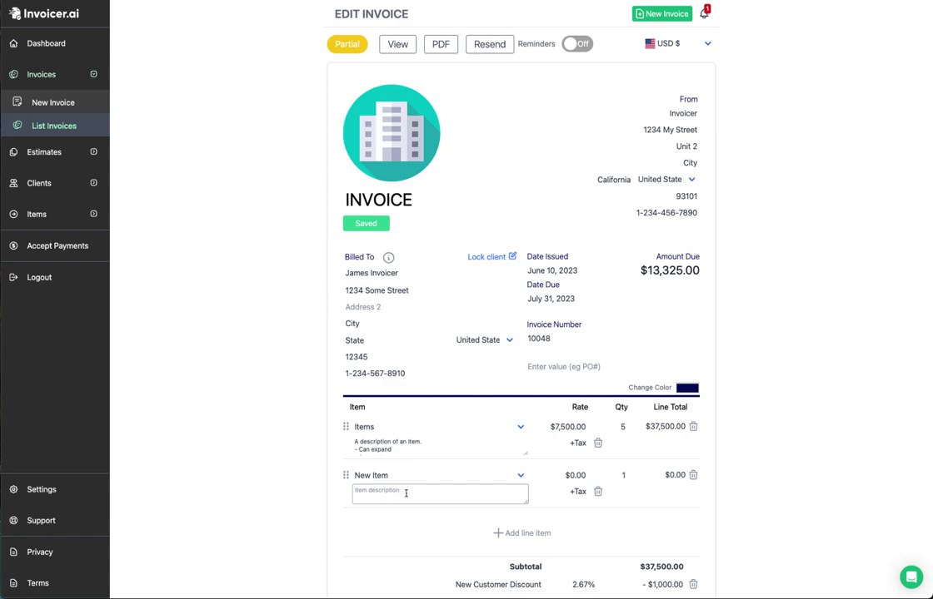
left_click_drag(563, 475, 574, 476)
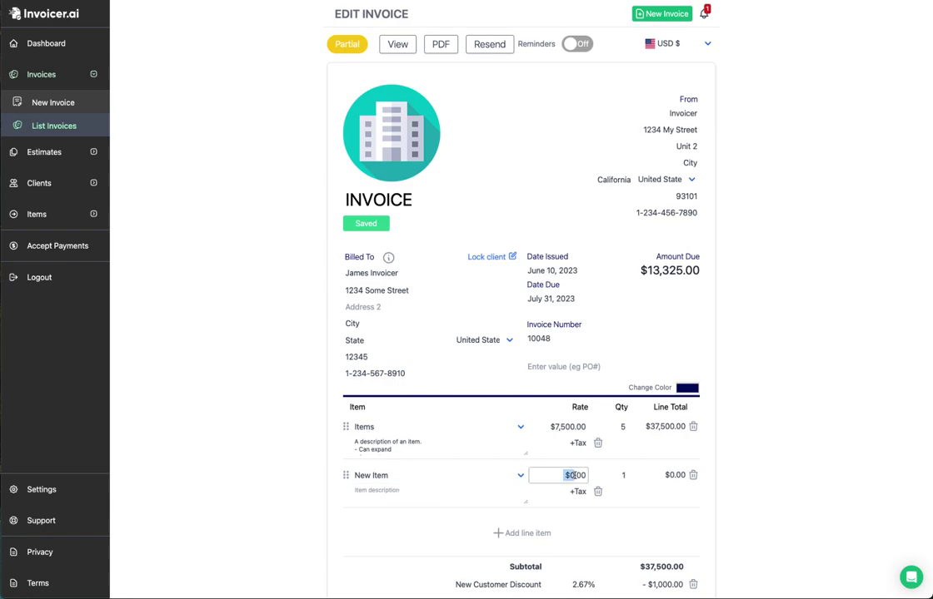
type("50")
left_click(615, 476)
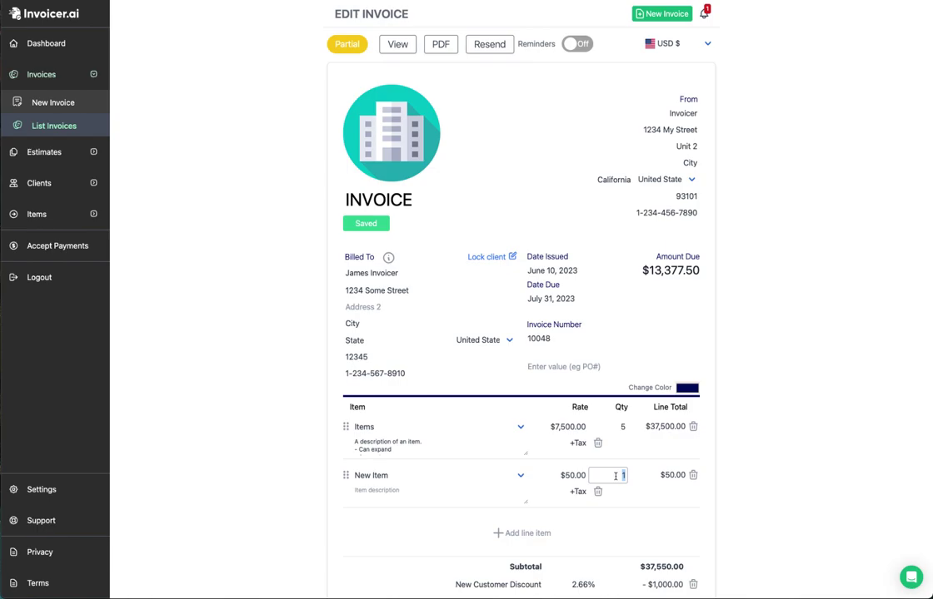
type("2")
left_click(467, 490)
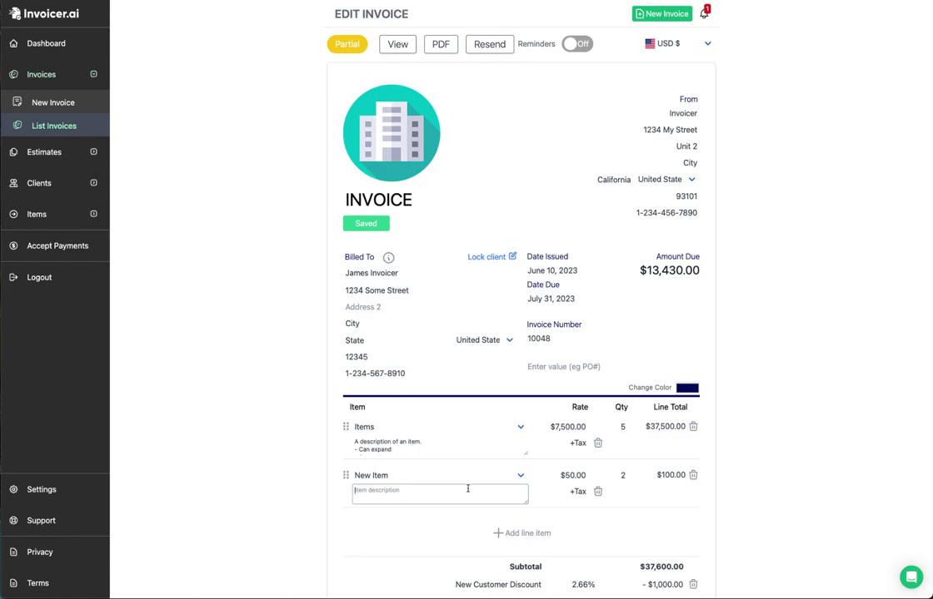
type("My new item description.")
left_click(313, 482)
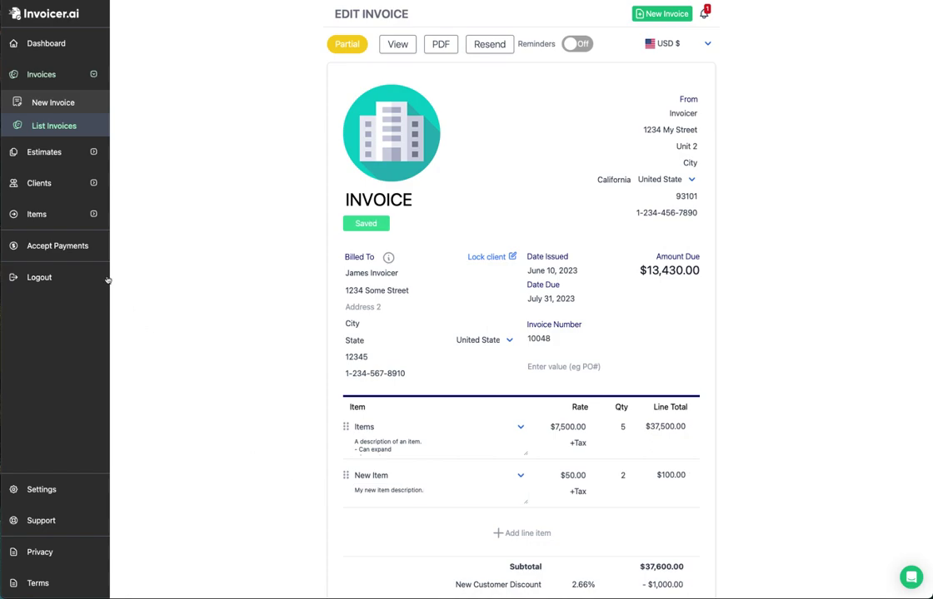
Step: Expand and collapse the items navigation, then add another empty line item
left_click(53, 215)
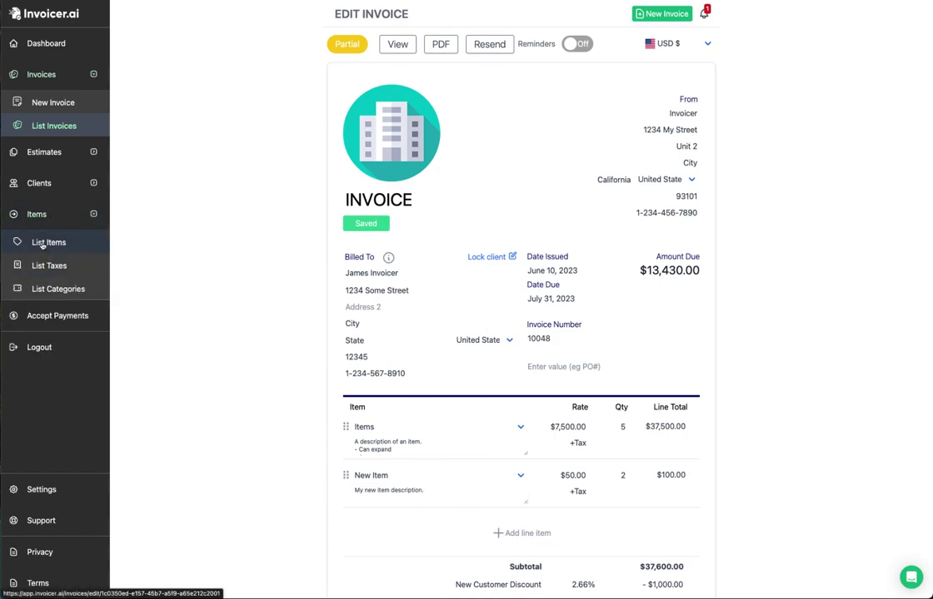
left_click(42, 214)
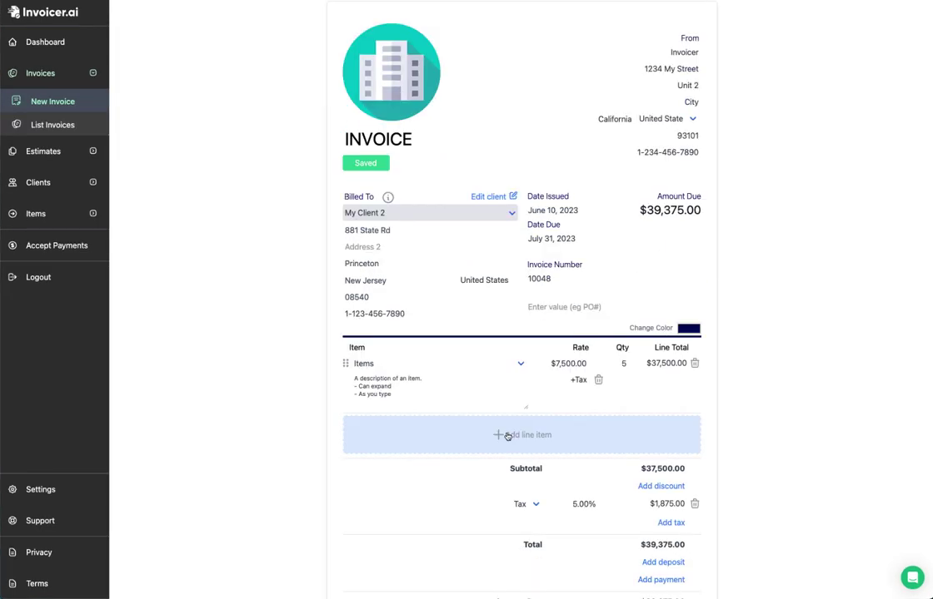
left_click(508, 435)
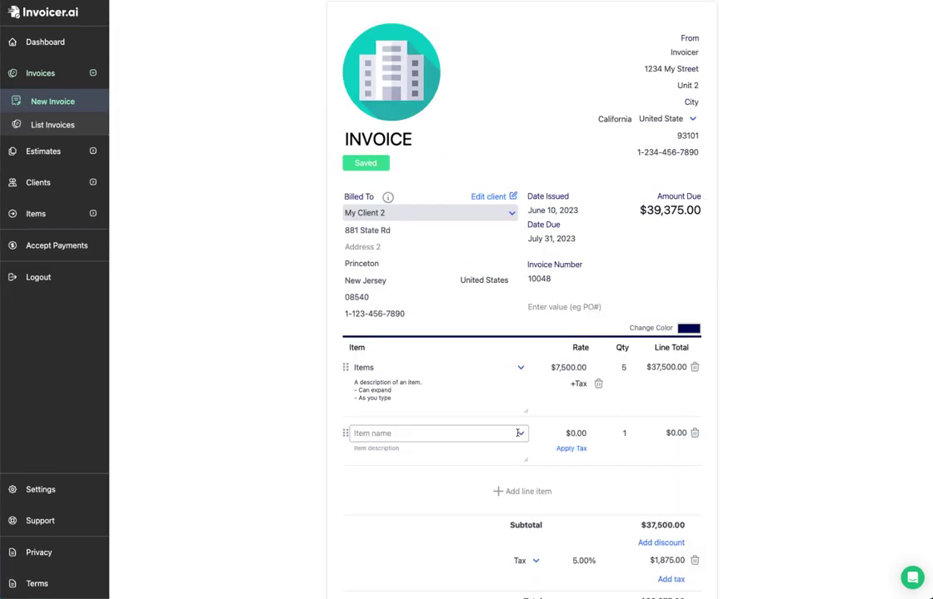
left_click(521, 432)
Step: Fill the empty line with the Commission item and add an HST 7% tax
left_click(483, 451)
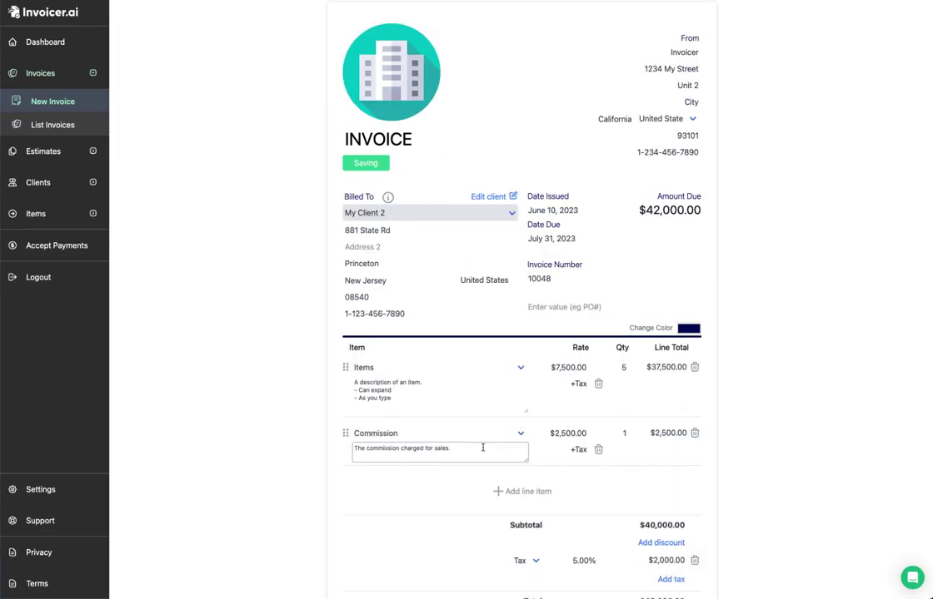
scroll(437, 460, "down", 1)
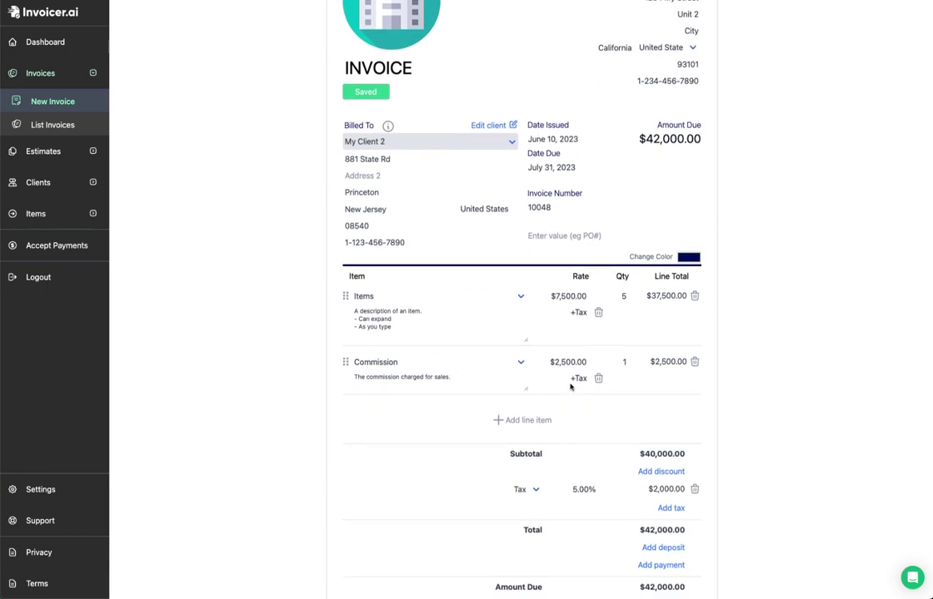
left_click(578, 312)
left_click(535, 516)
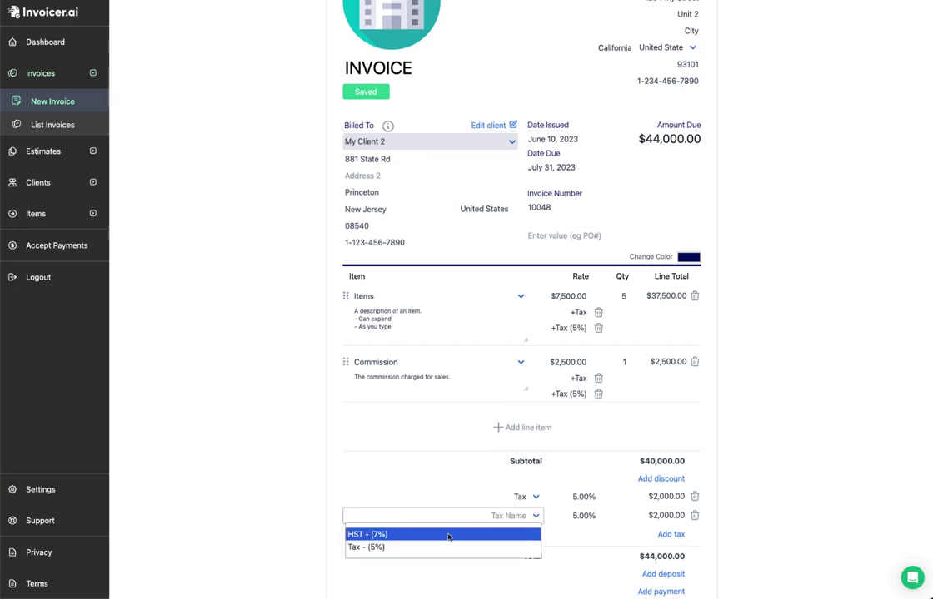
left_click(483, 534)
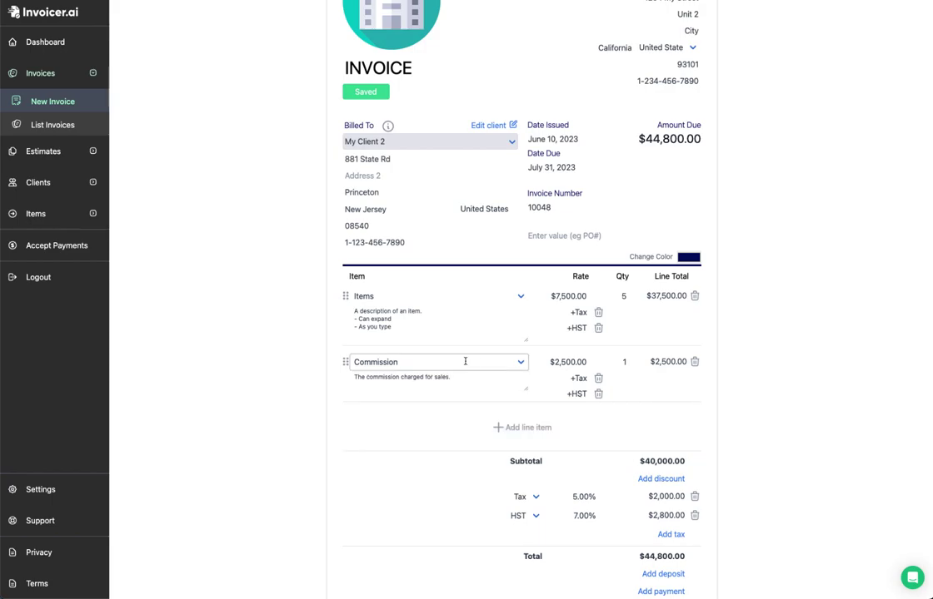
Step: Remove the 5% Tax and HST from Commission, and HST from Items, leaving Items taxed at 5%
left_click(599, 379)
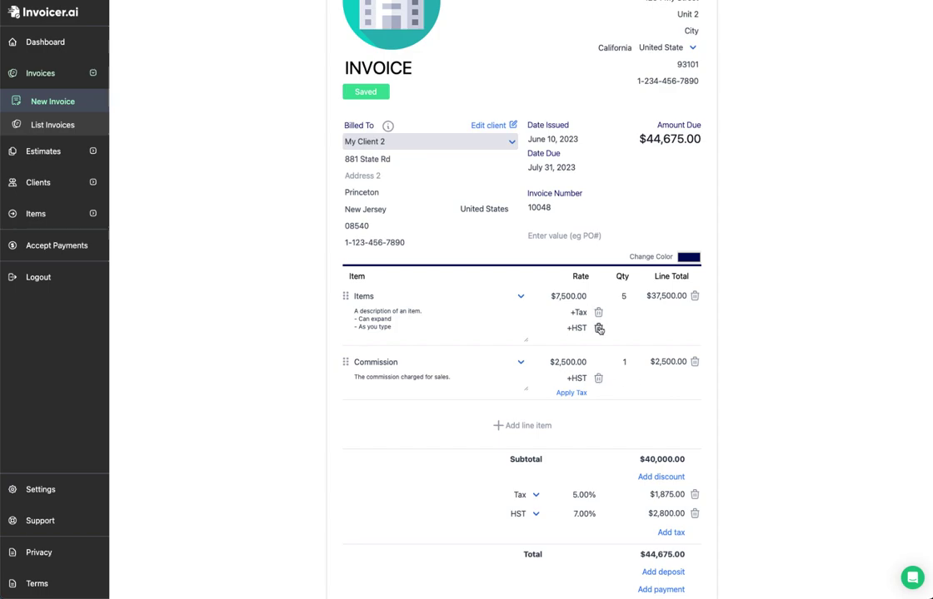
left_click(598, 328)
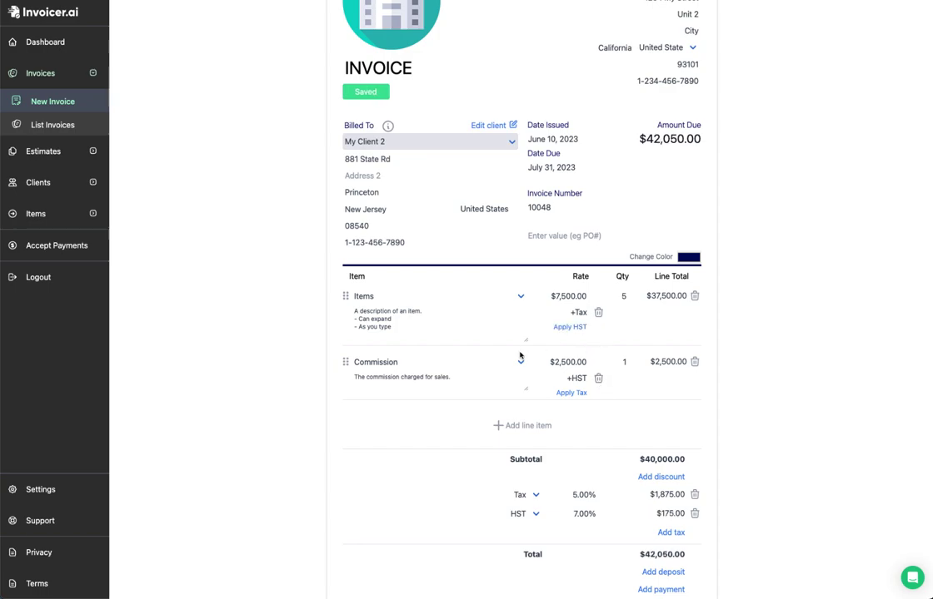
left_click(598, 379)
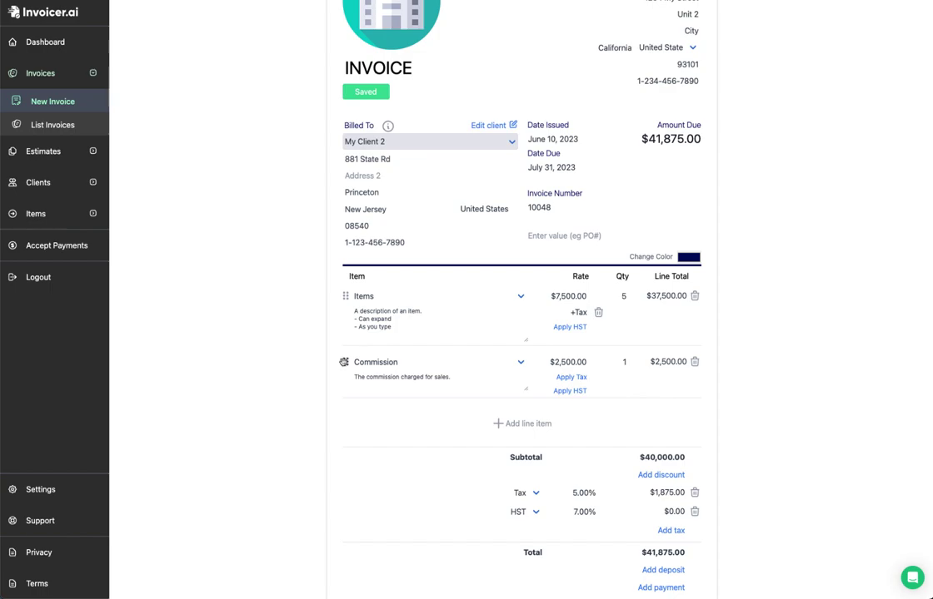
left_click_drag(344, 362, 336, 300)
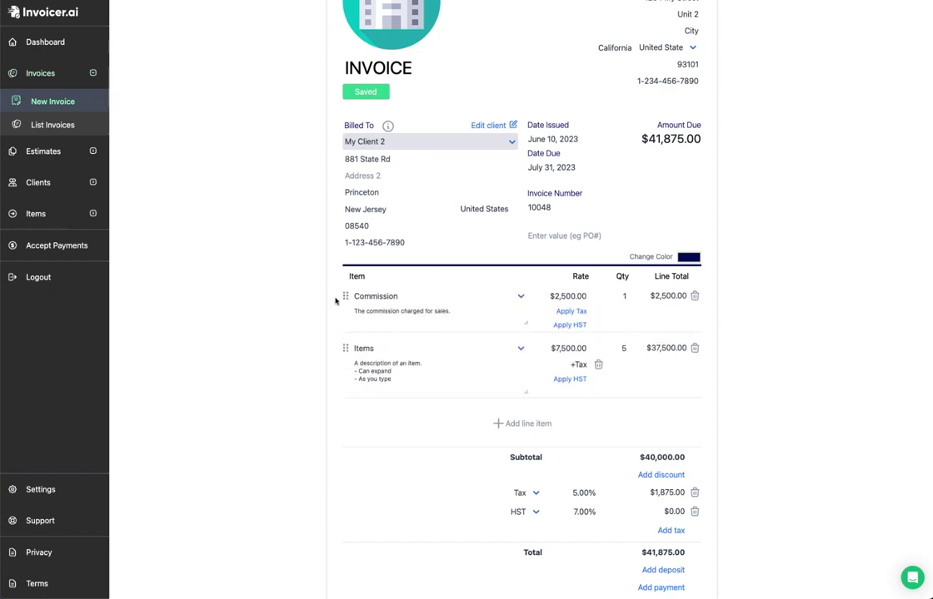
left_click_drag(344, 349, 339, 295)
scroll(358, 308, "down", 1)
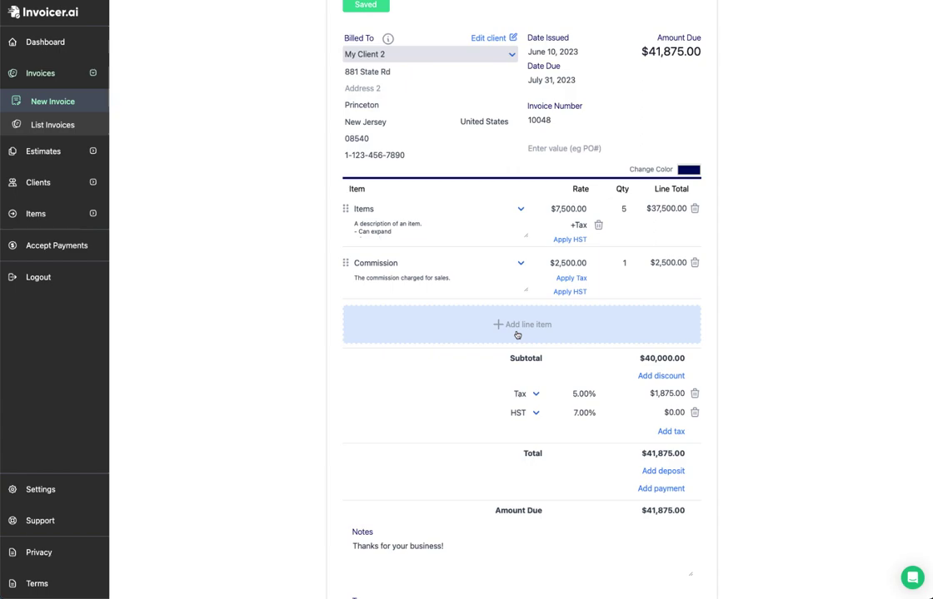
Step: Add a 'New Customer Discount' at 25%, then set its amount to $1,000 (2.50%)
left_click(672, 377)
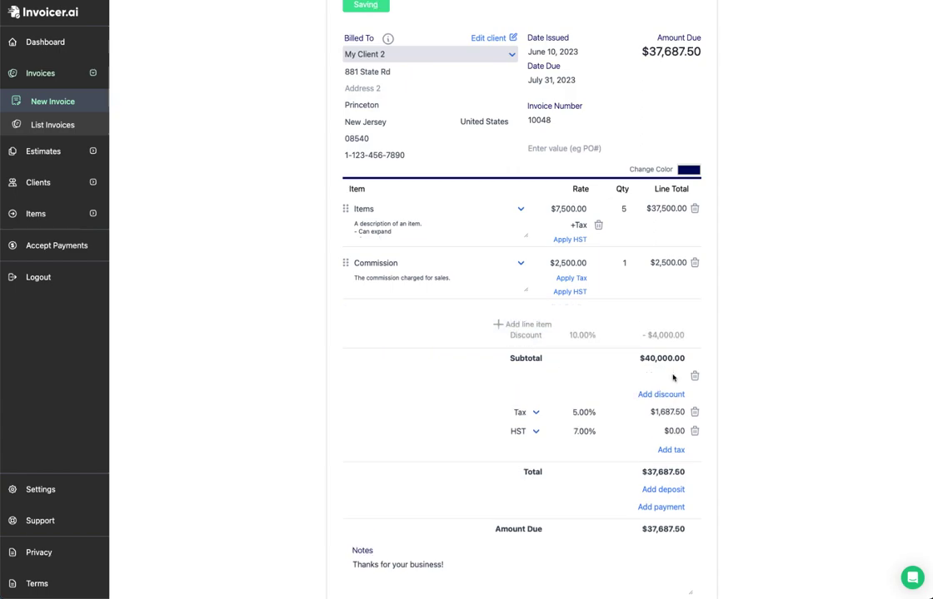
left_click(560, 381)
type("New Customer Discount")
left_click(582, 378)
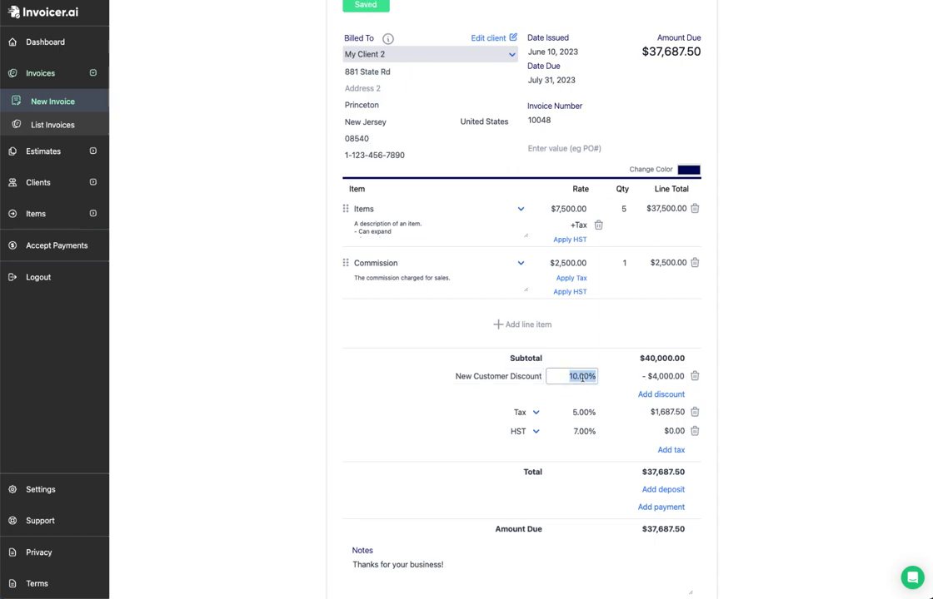
type("25")
key("Tab")
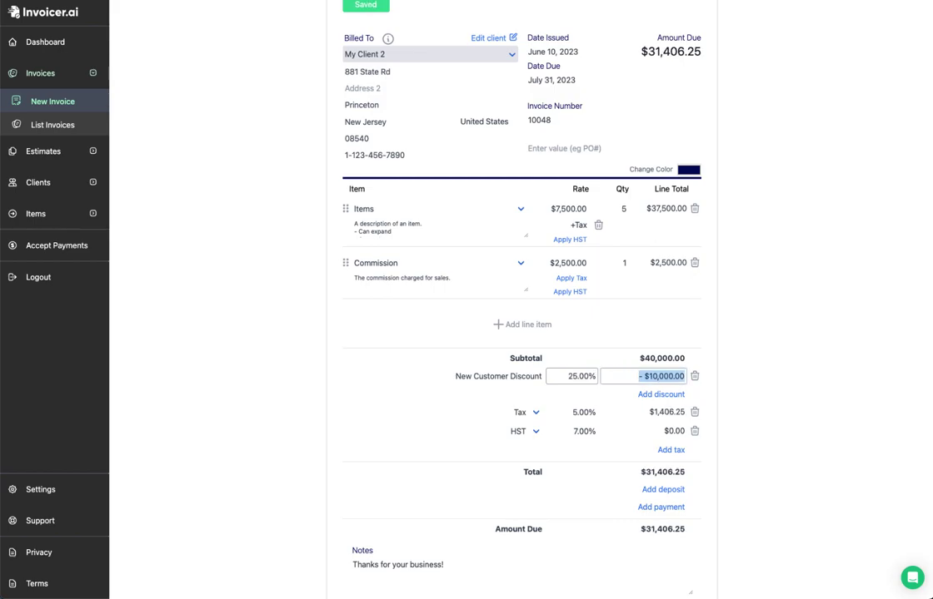
type("1000")
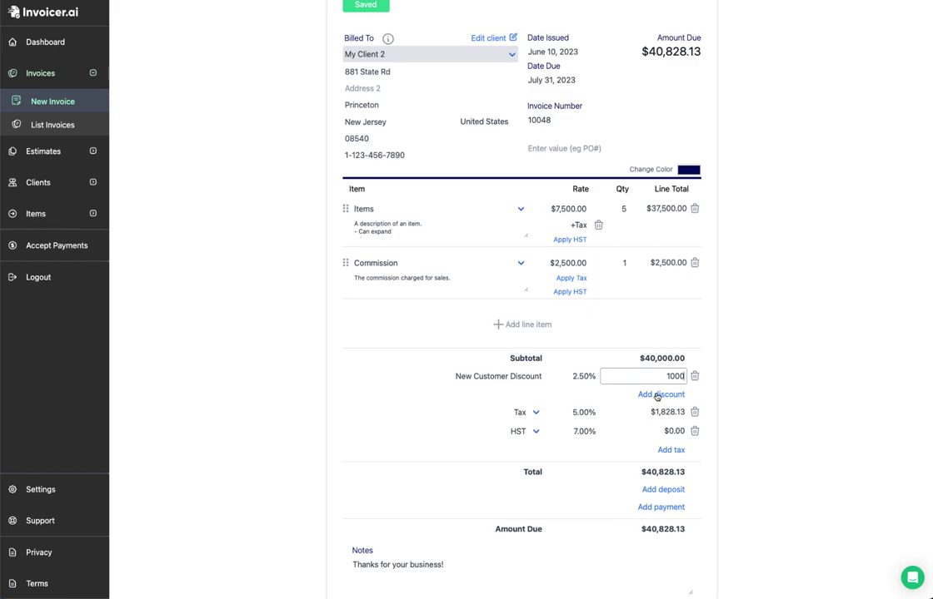
scroll(658, 396, "down", 1)
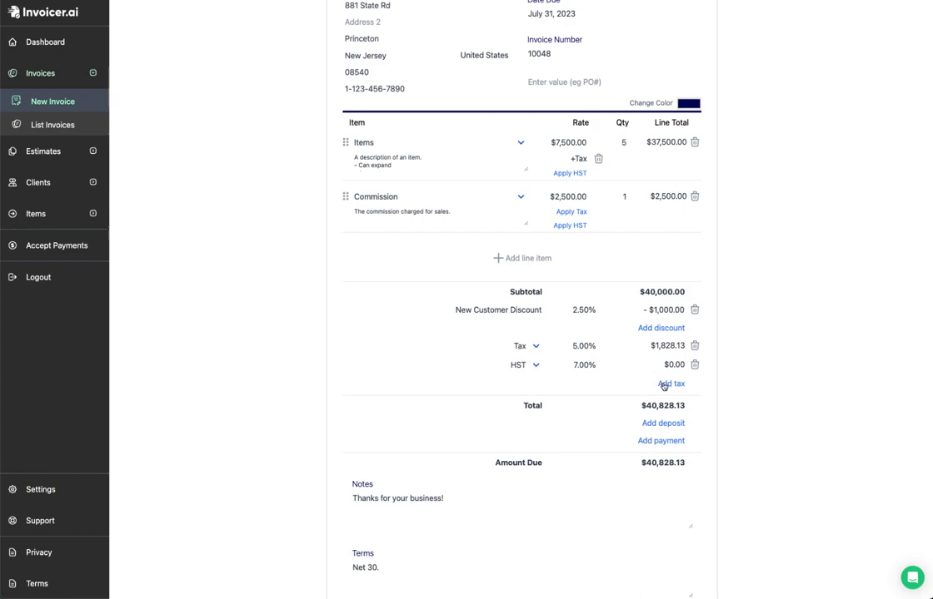
Step: Delete the newly added unnamed tax row and the HST 7% row, keeping only the 5% Tax
left_click(663, 384)
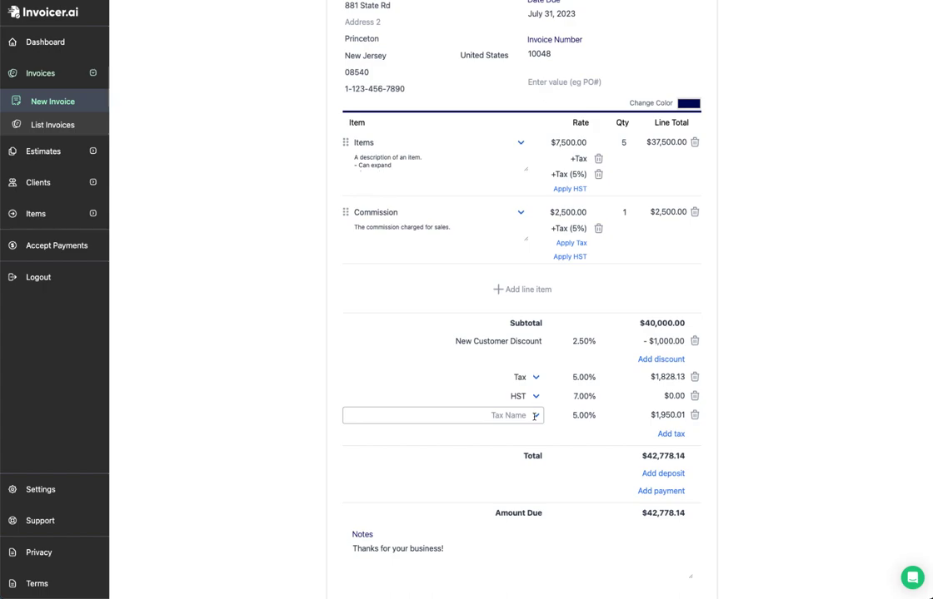
left_click(694, 416)
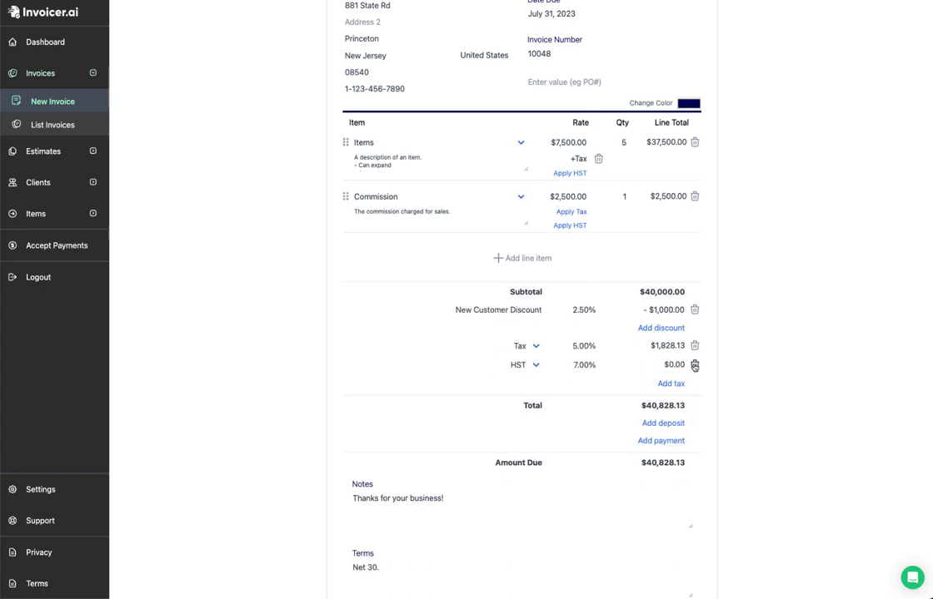
left_click(695, 365)
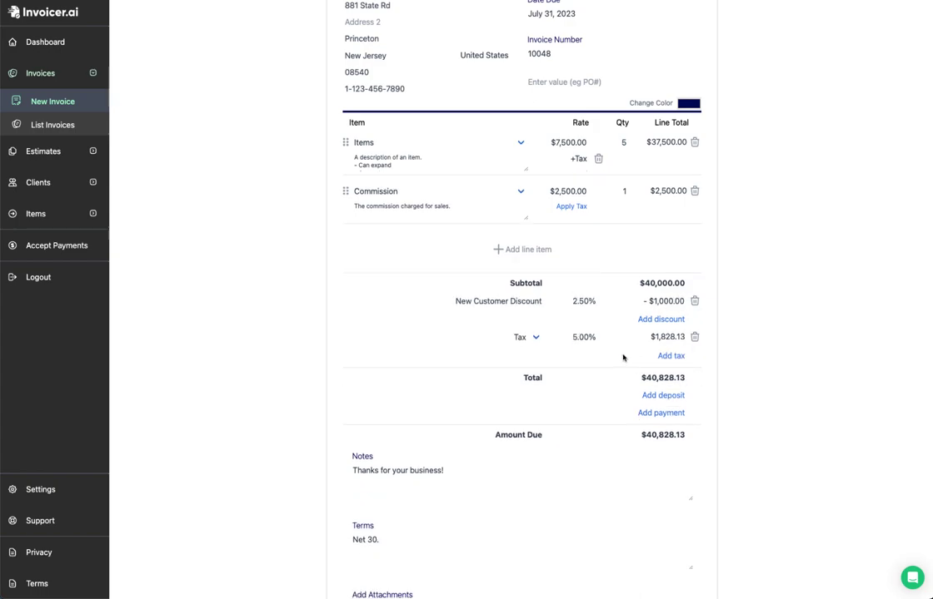
Step: Add a deposit request named 'First Deposit' at 25%
left_click(670, 397)
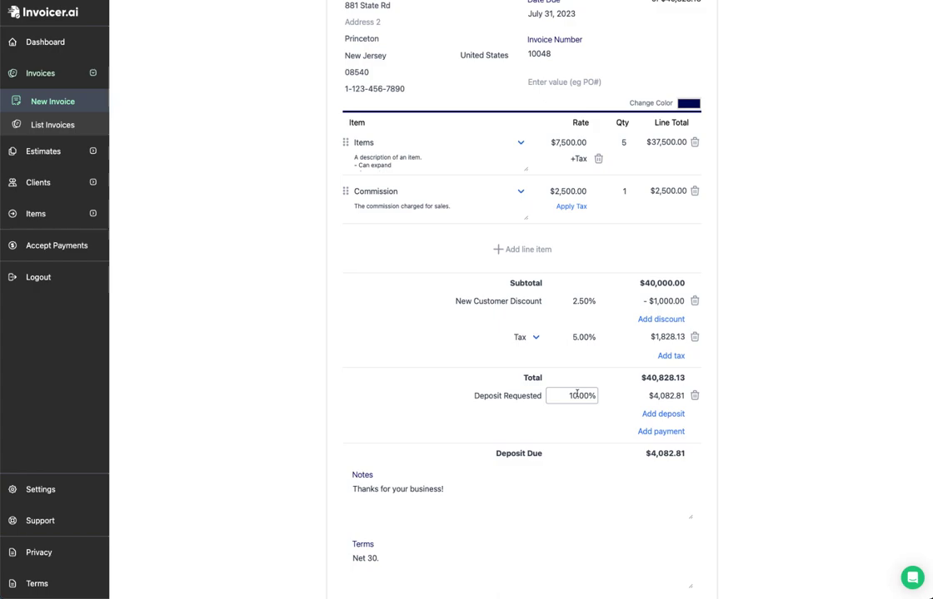
triple_click(513, 397)
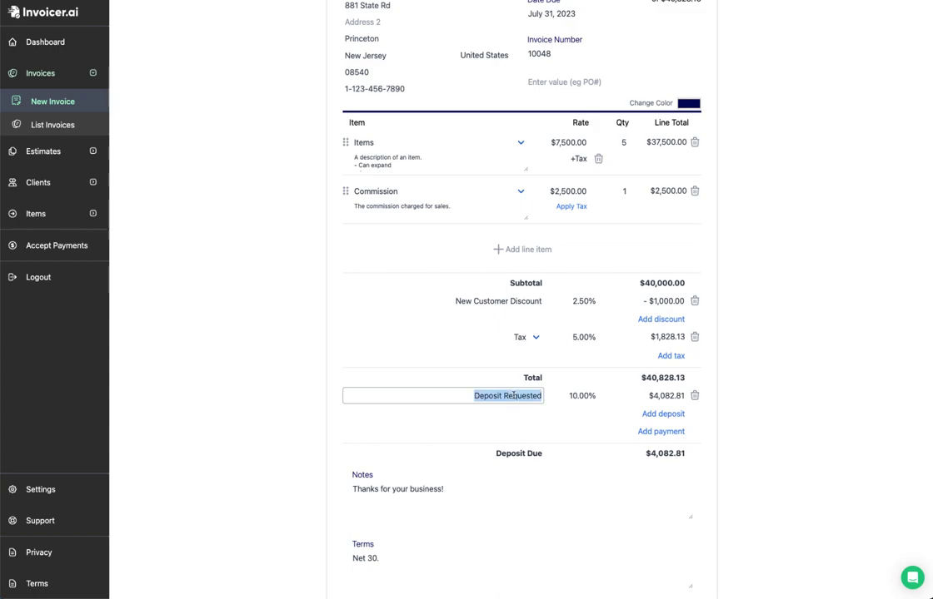
type("First Deposit")
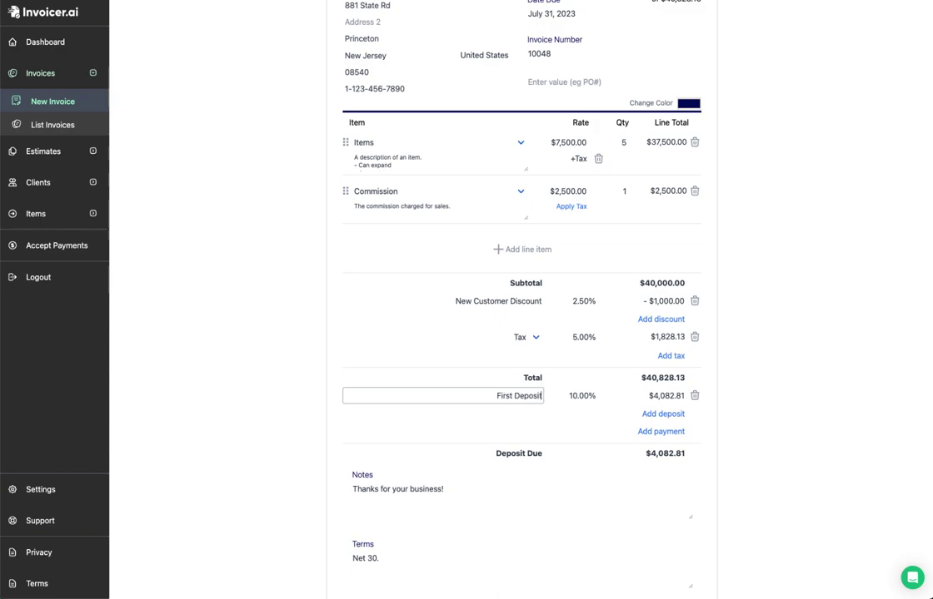
key("Tab")
type("25")
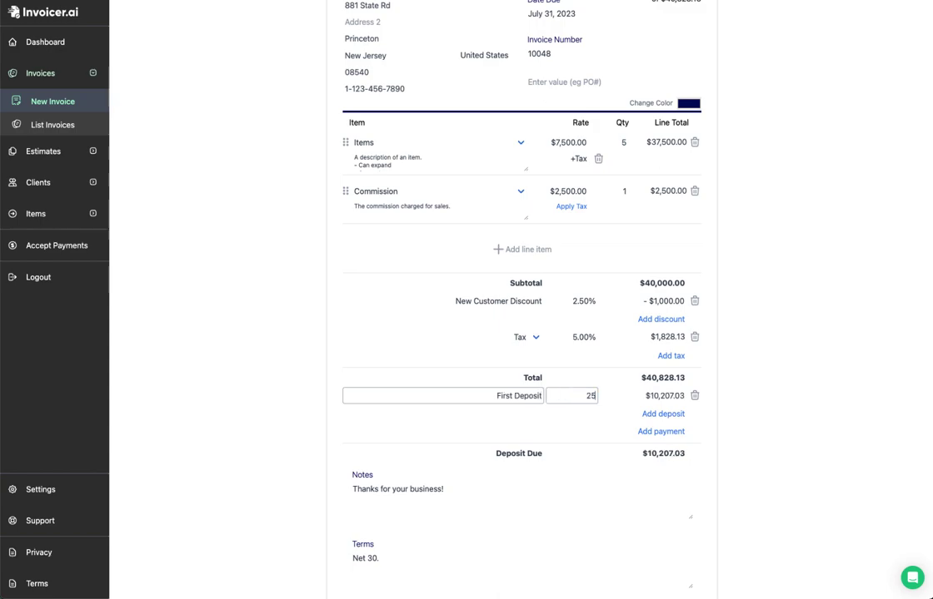
left_click(725, 373)
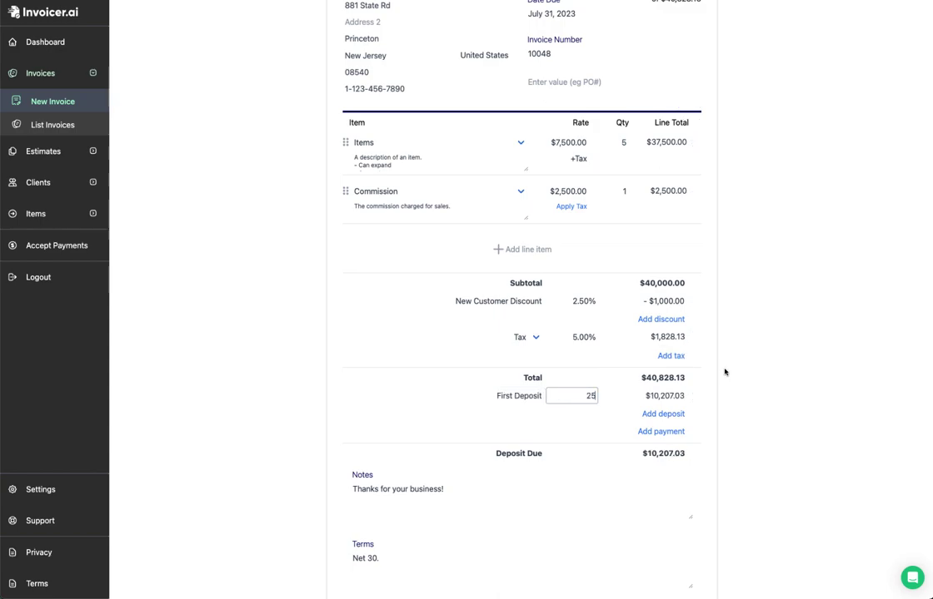
Step: Add a second deposit request named 'Second Deposit' at 25%
left_click(668, 416)
left_click(524, 415)
key("ctrl+a")
type("Second Deposit")
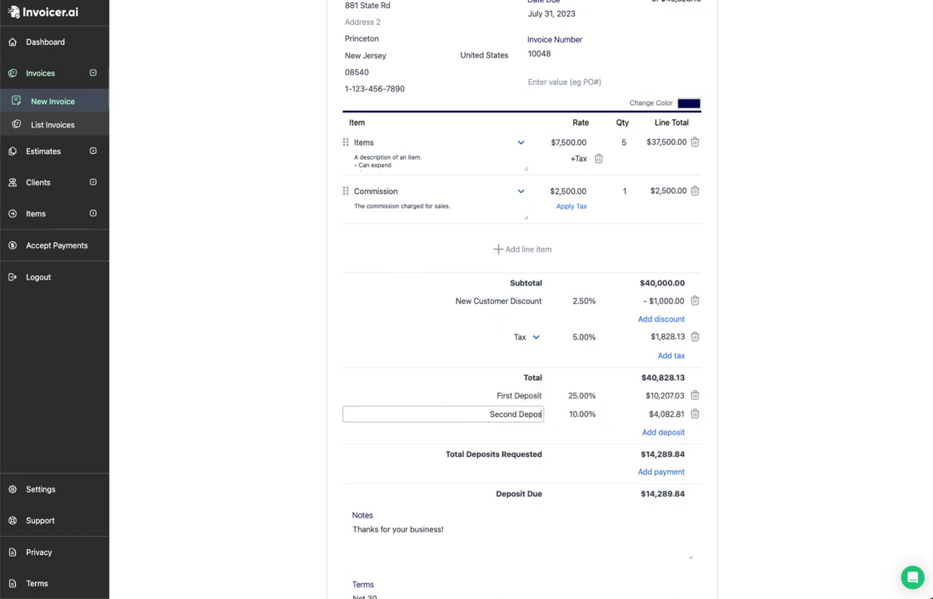
key("Tab")
type("25")
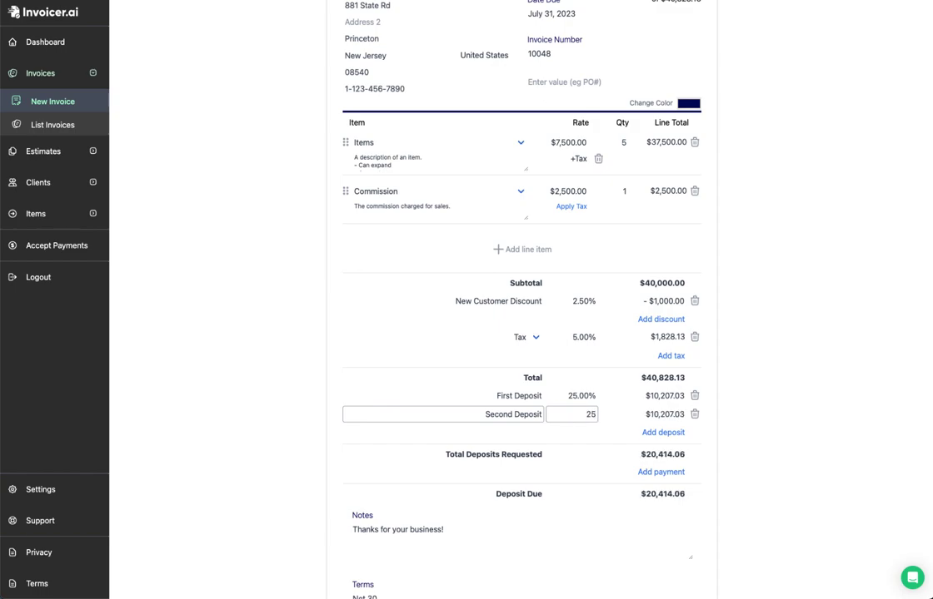
left_click(764, 391)
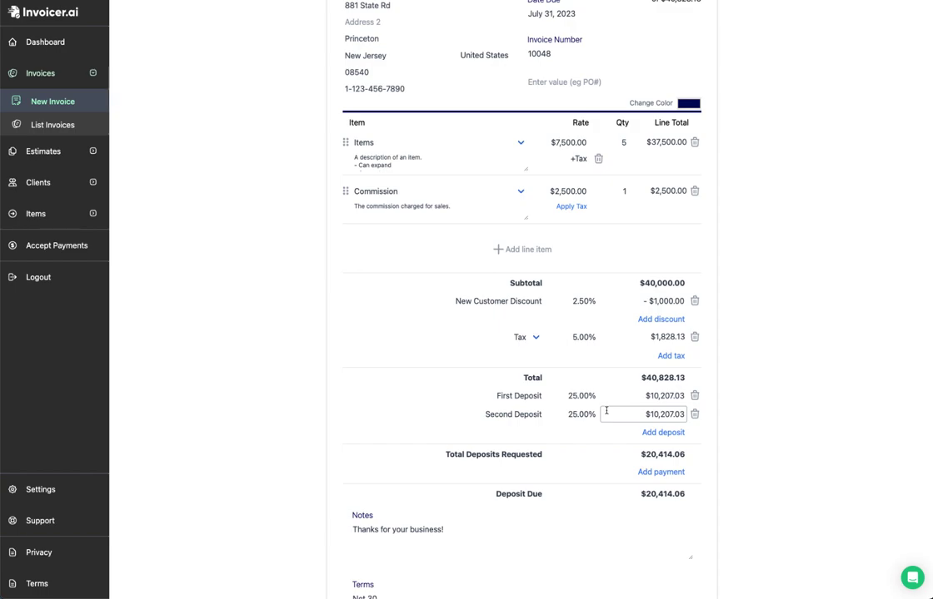
Step: Change the First Deposit amount to $10,000
left_click(646, 394)
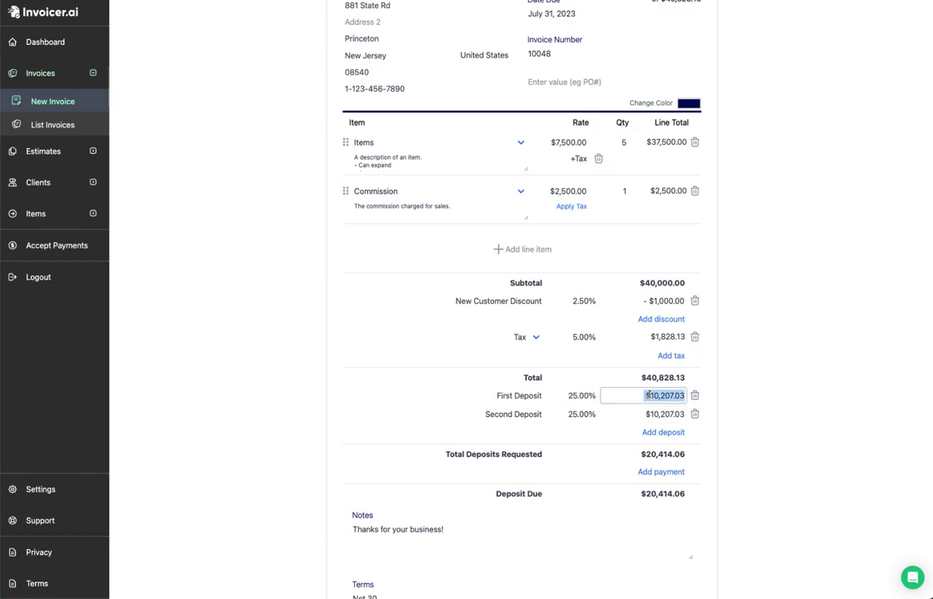
type("10000")
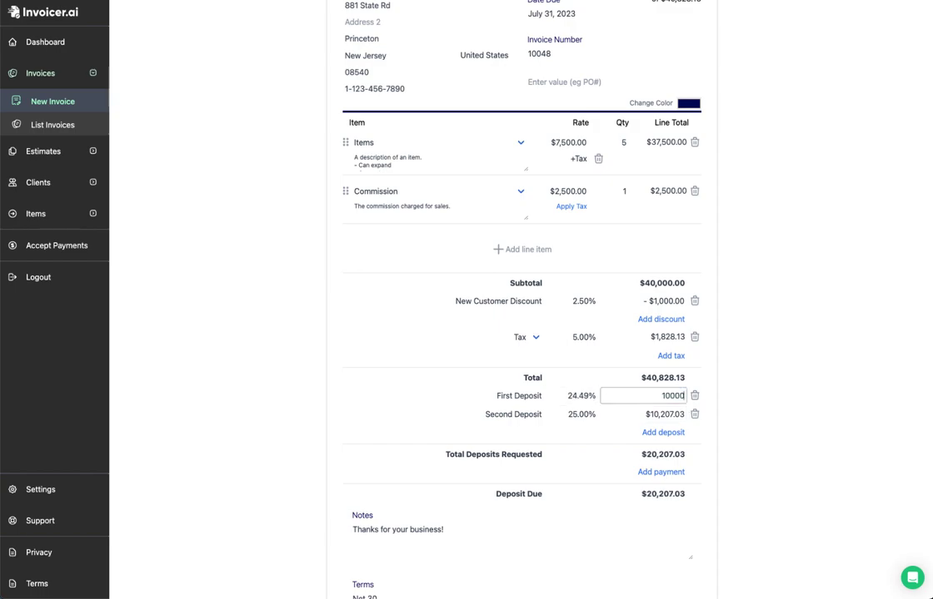
left_click(462, 302)
scroll(462, 301, "down", 3)
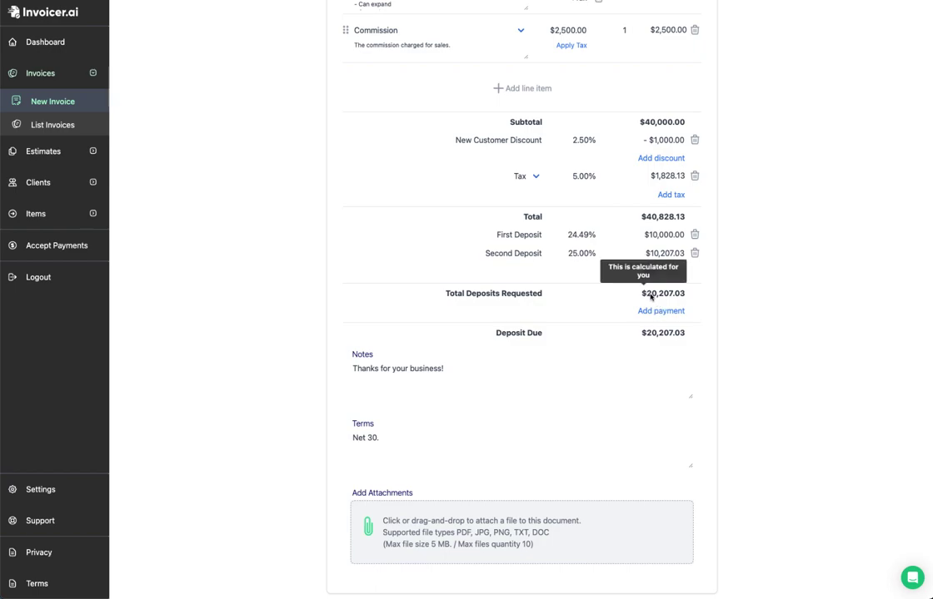
Step: Add and remove a trial payment, then delete the First Deposit
left_click(643, 312)
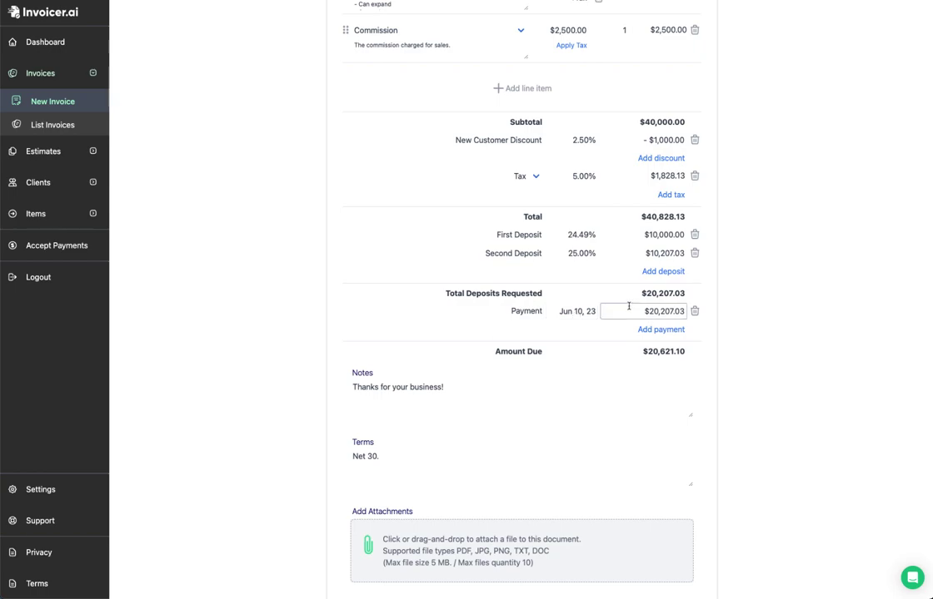
left_click(694, 311)
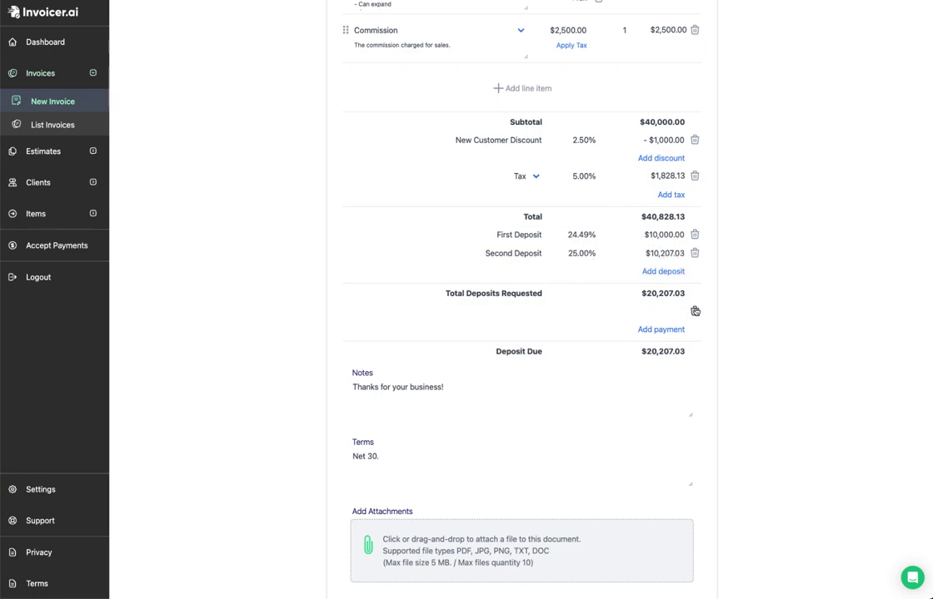
left_click(694, 235)
Step: Delete the Second Deposit and record a $25,000 payment on the invoice
left_click(695, 245)
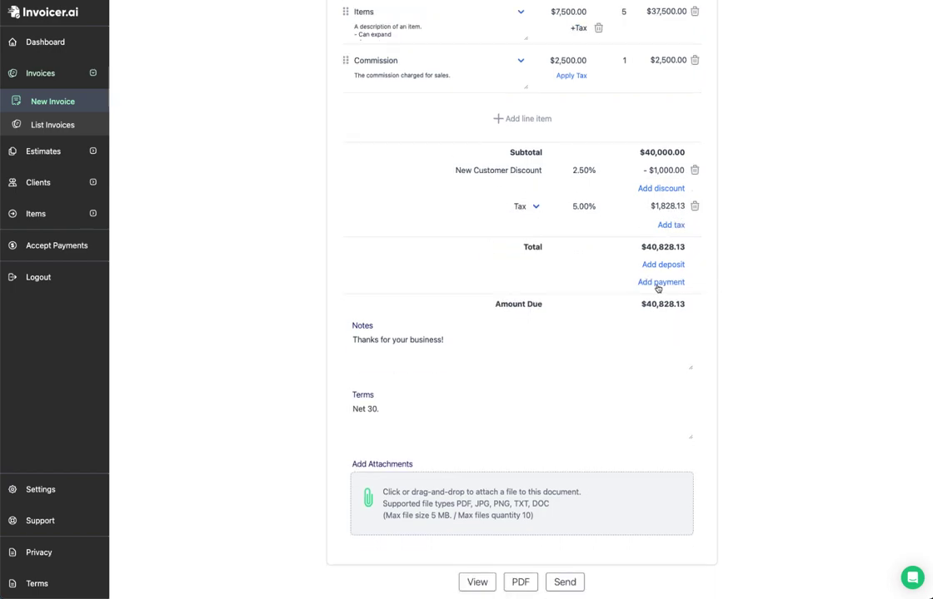
mouse_move(646, 308)
left_click(673, 285)
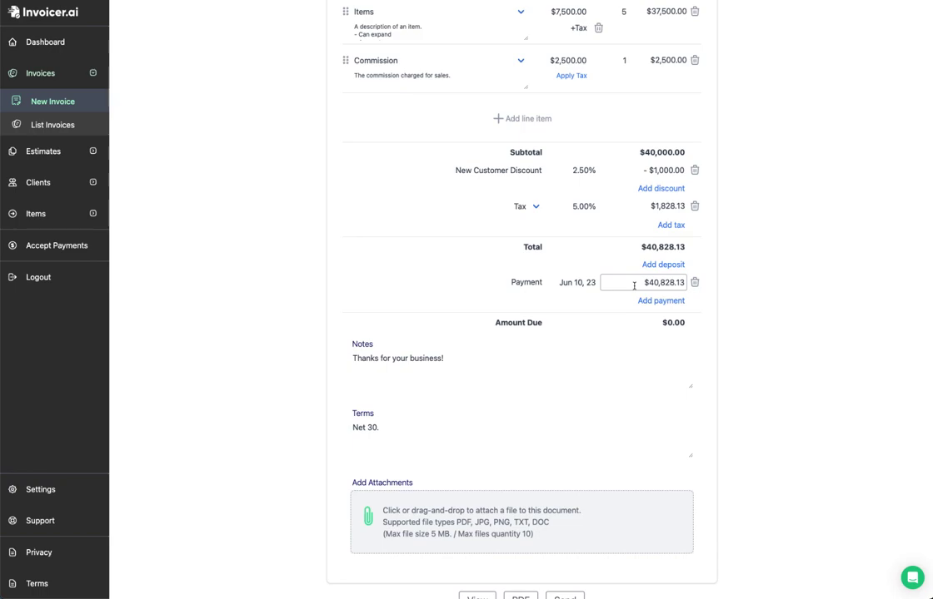
left_click(633, 286)
type("25000")
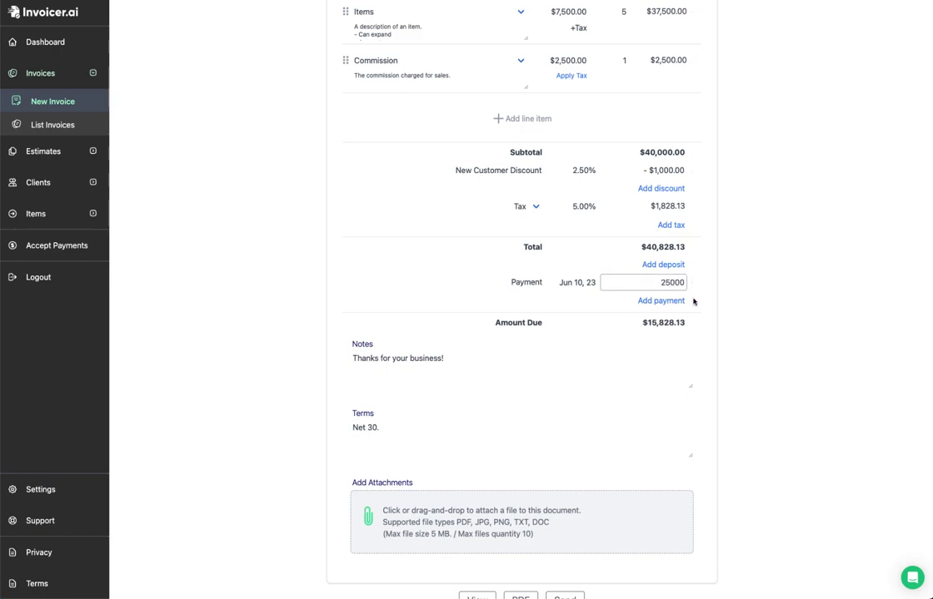
scroll(483, 358, "up", 5)
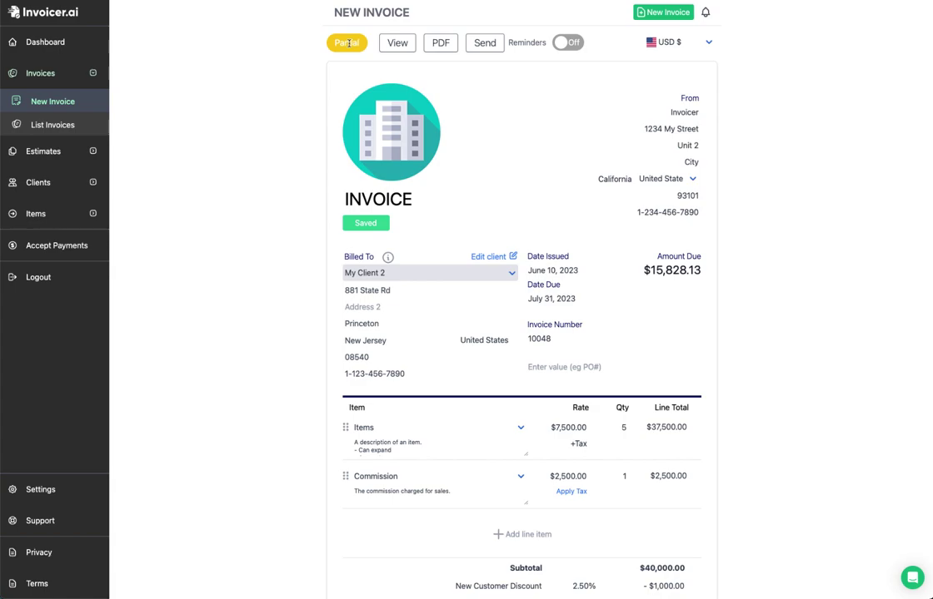
mouse_move(658, 269)
scroll(705, 273, "down", 5)
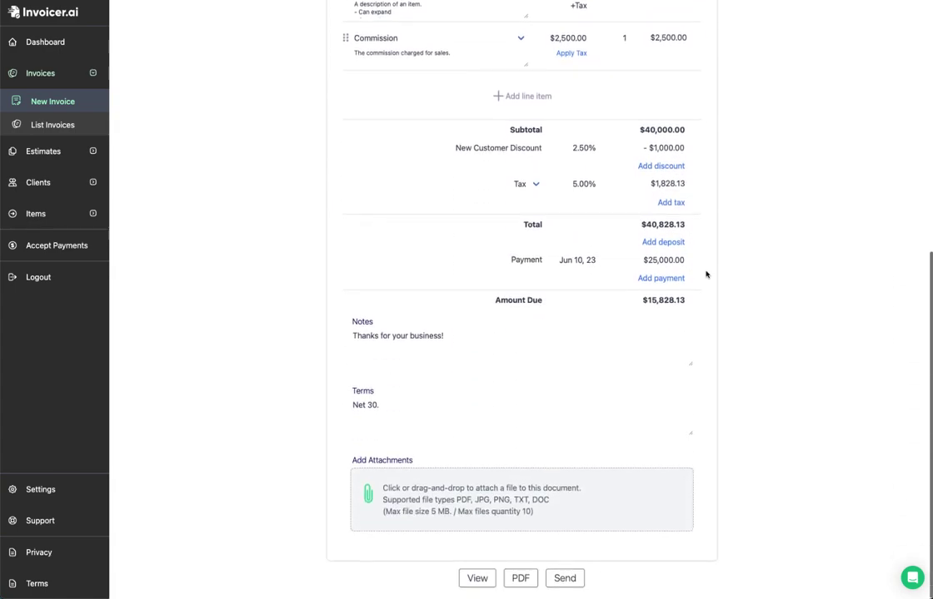
Step: Append 'We appreciate your support.' to the invoice note
left_click(465, 345)
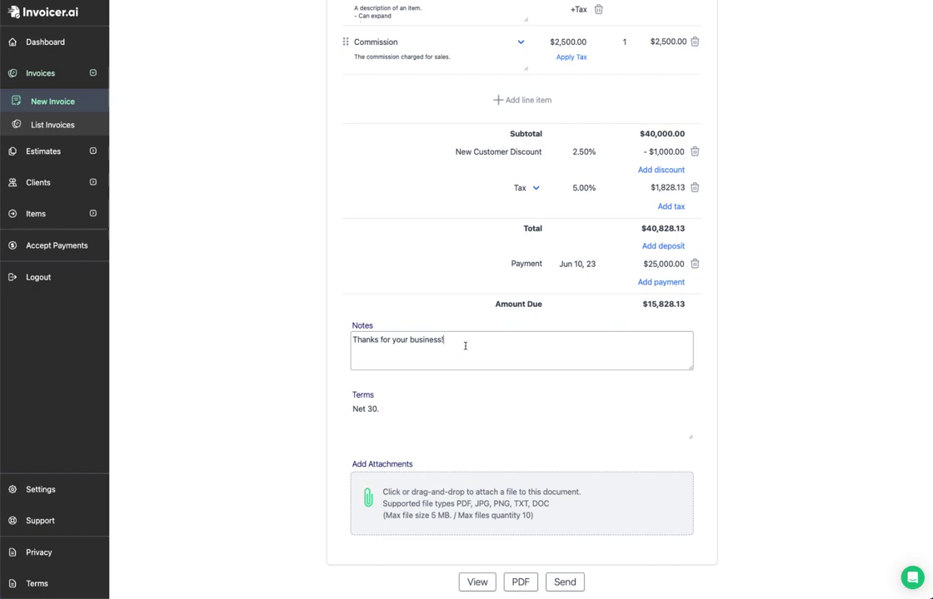
type("We apprecia")
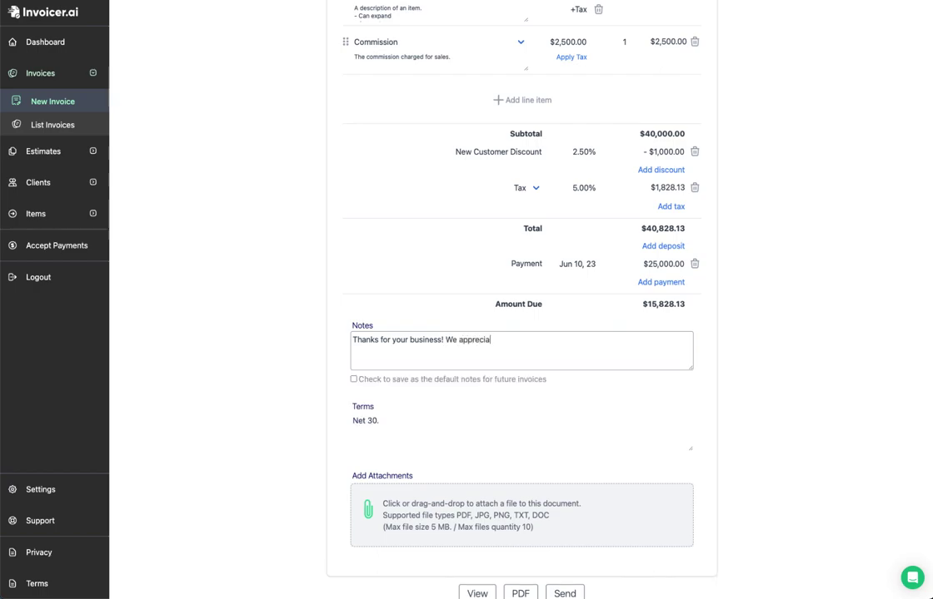
type("te your support.")
left_click(354, 382)
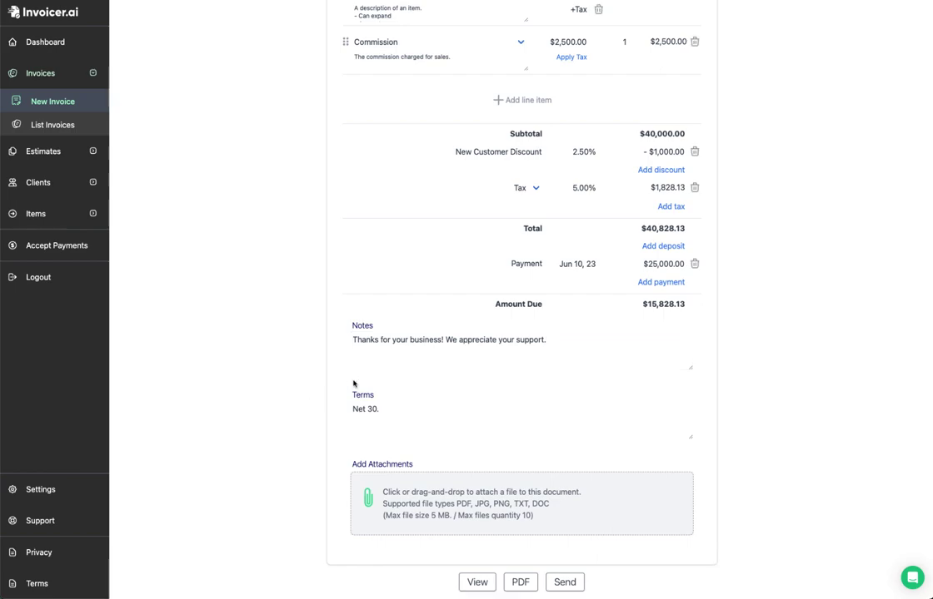
Step: Change the terms to 'Net 30' without the period and attach a PDF file
left_click(396, 406)
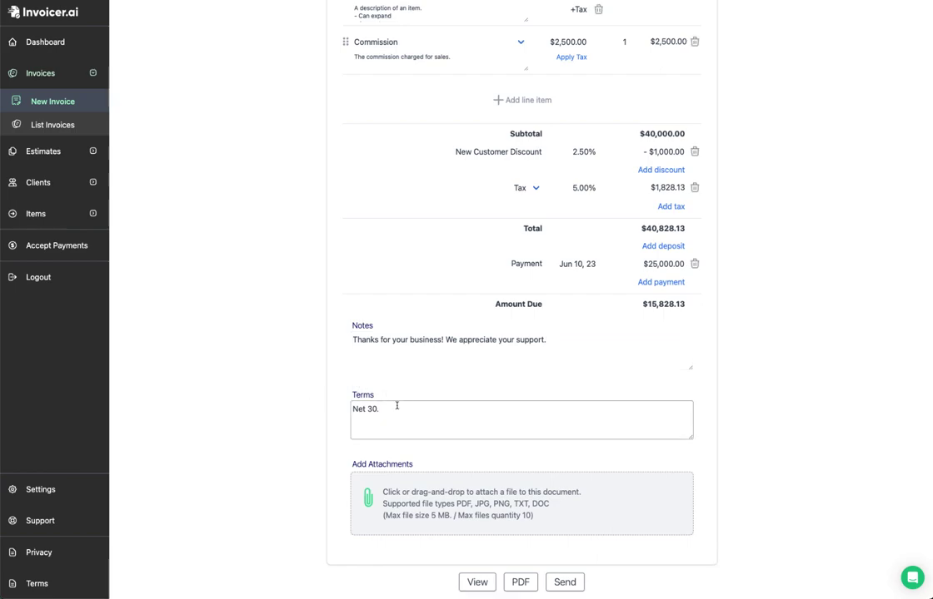
key("BackSpace")
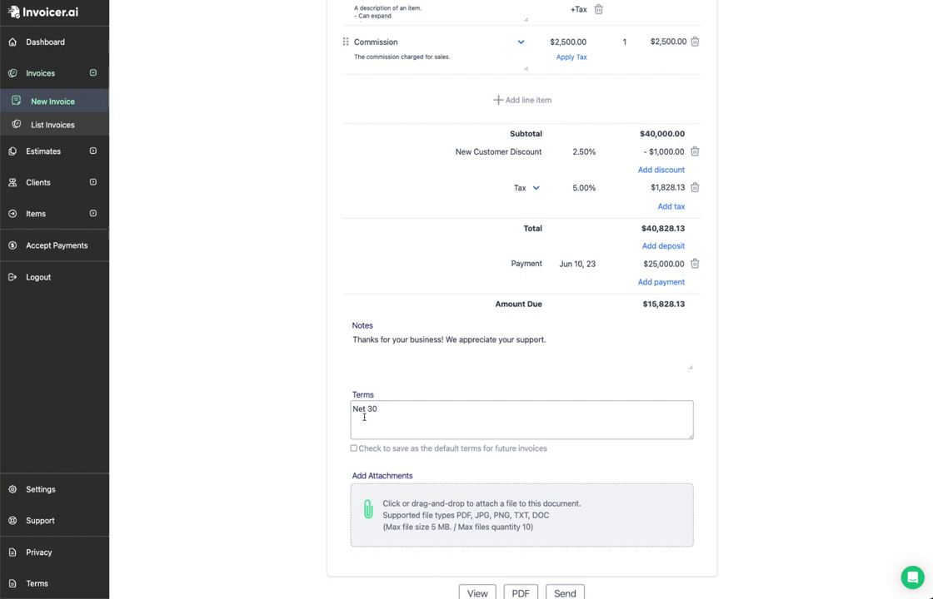
left_click(355, 457)
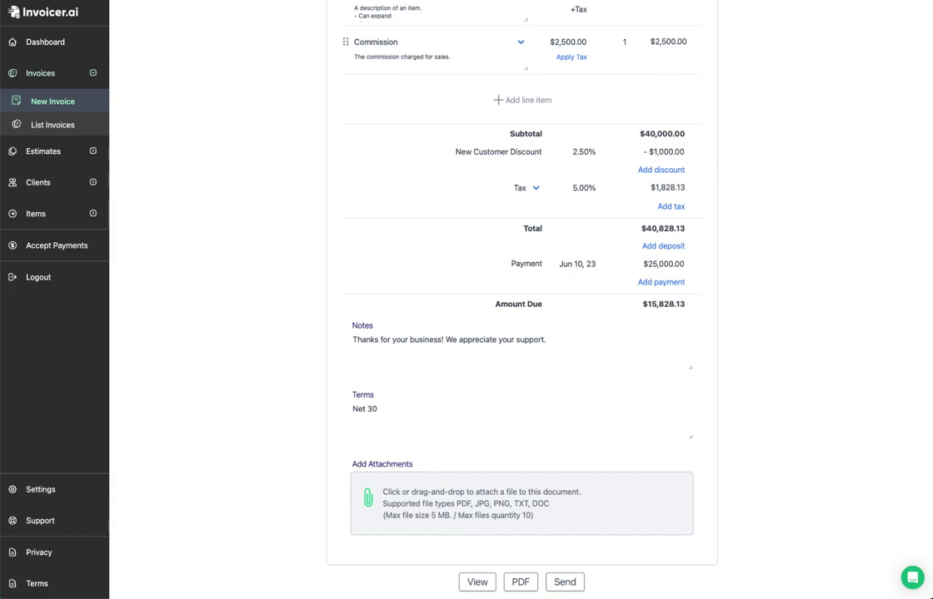
left_click_drag(375, 598, 418, 519)
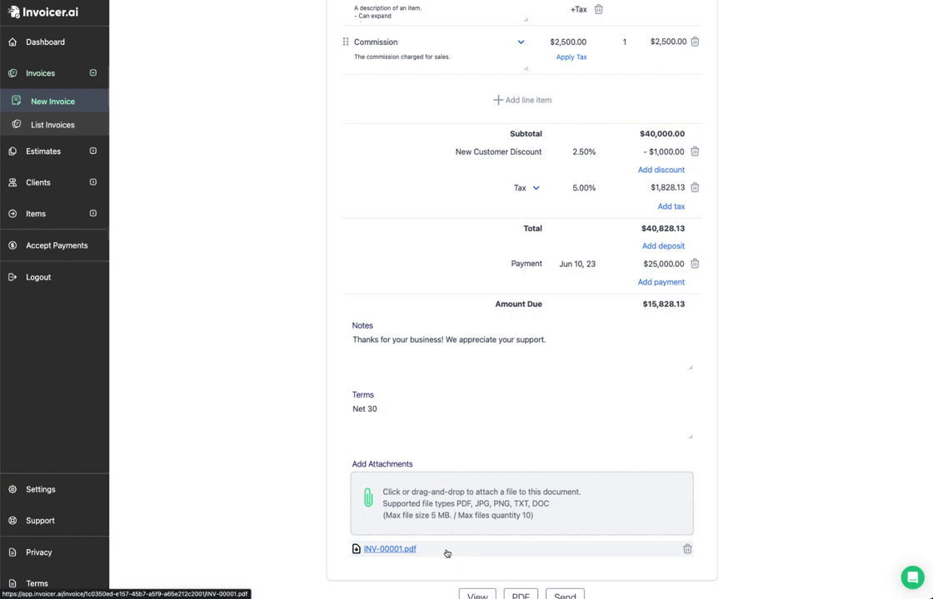
Step: Remove the INV-00001.pdf attachment from invoice 10048
scroll(433, 447, "down", 1)
scroll(433, 446, "down", 1)
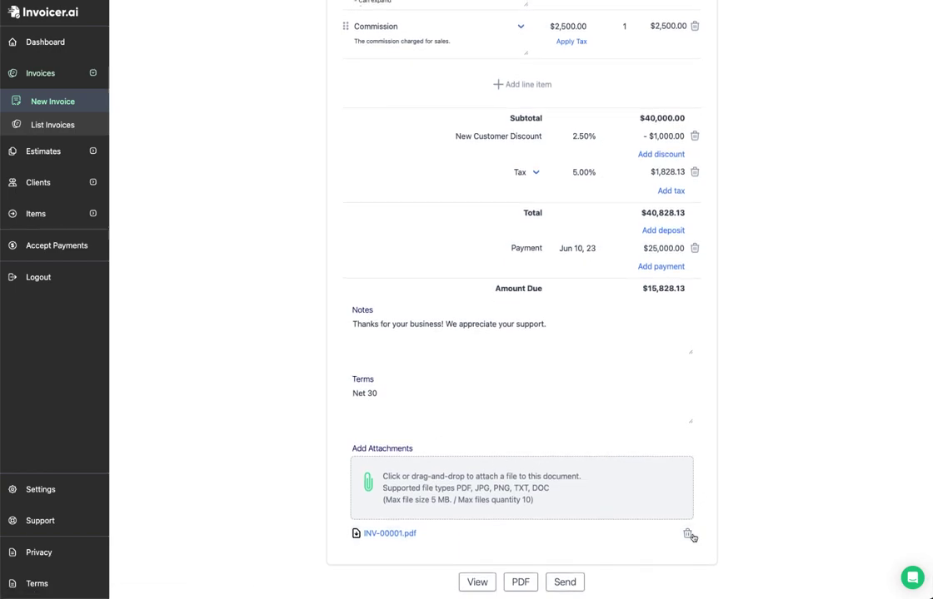
left_click(688, 534)
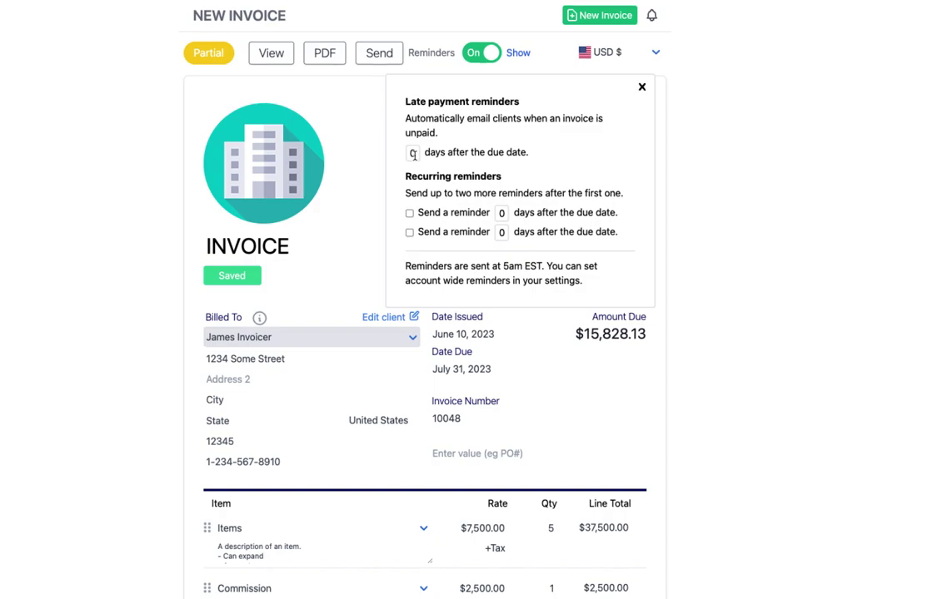
Step: Enable the two recurring reminders, set to 7 and 14 days past due
double_click(412, 154)
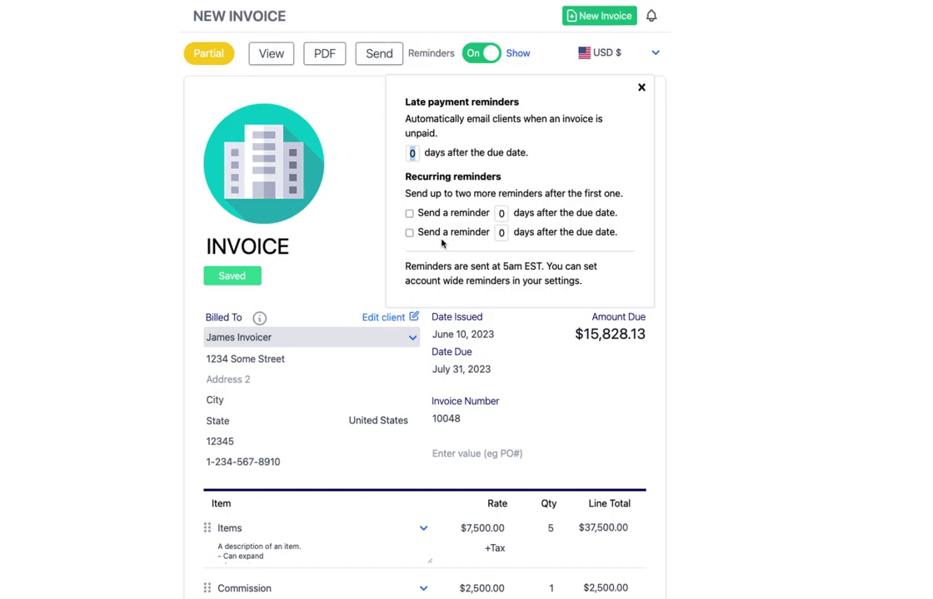
left_click(408, 214)
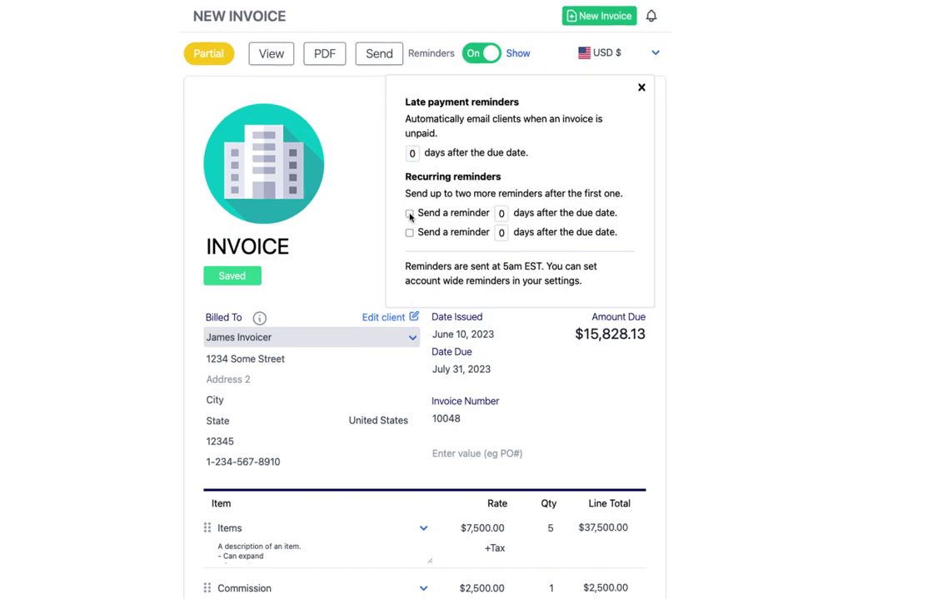
double_click(500, 213)
type("7")
left_click(409, 234)
double_click(500, 233)
type("14")
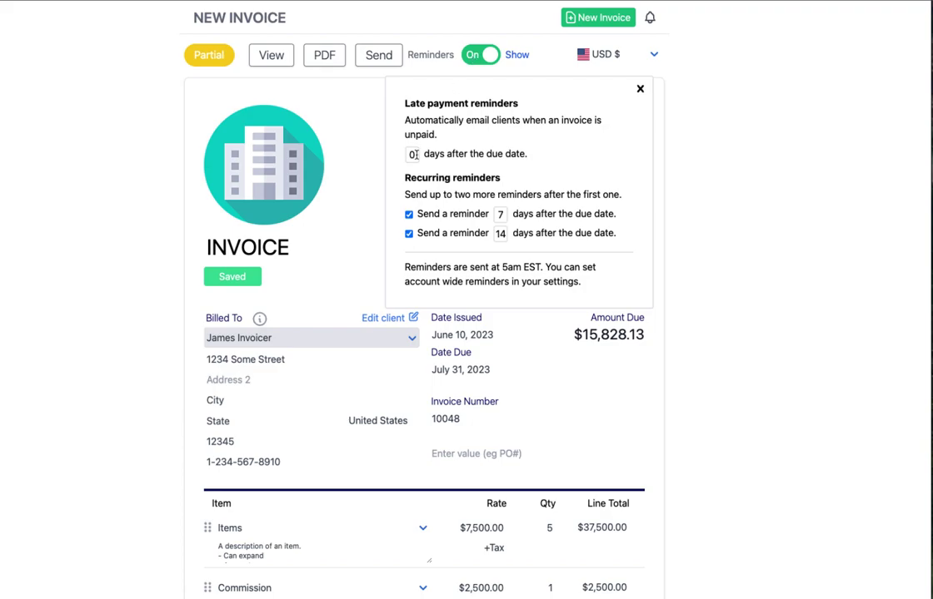
left_click(272, 58)
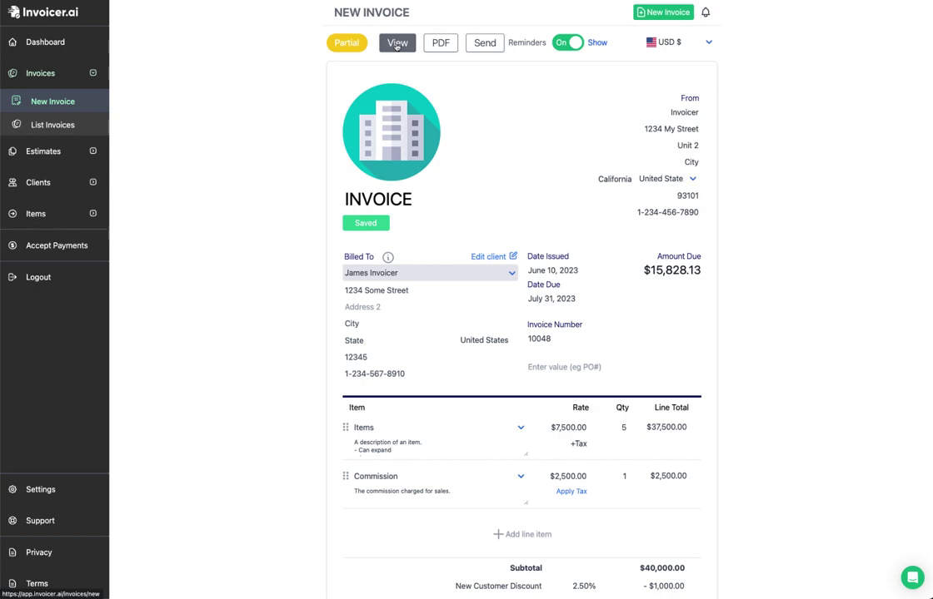
Step: Preview invoice 10048 as the client sees it and scroll through the page
left_click(398, 44)
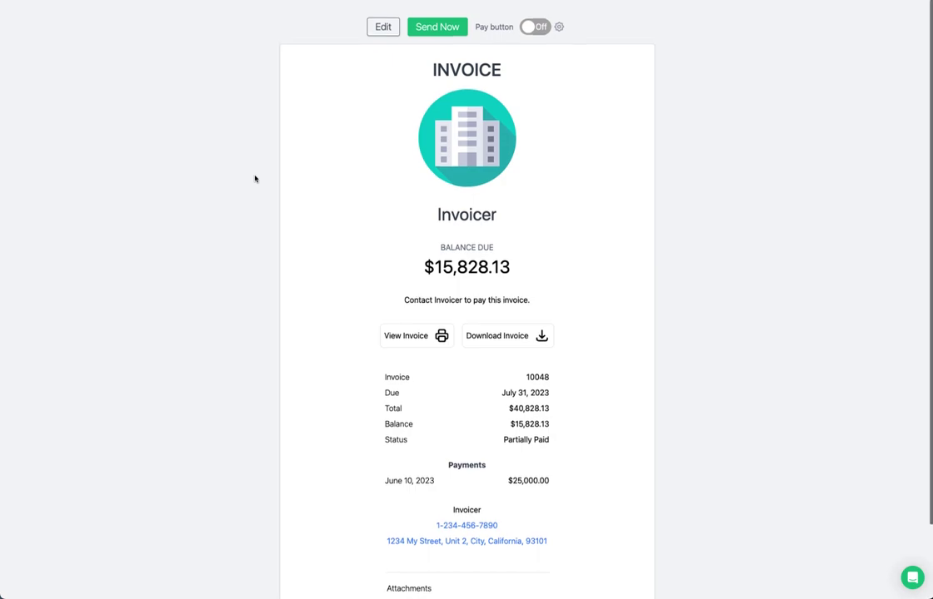
scroll(255, 179, "down", 2)
scroll(255, 178, "up", 2)
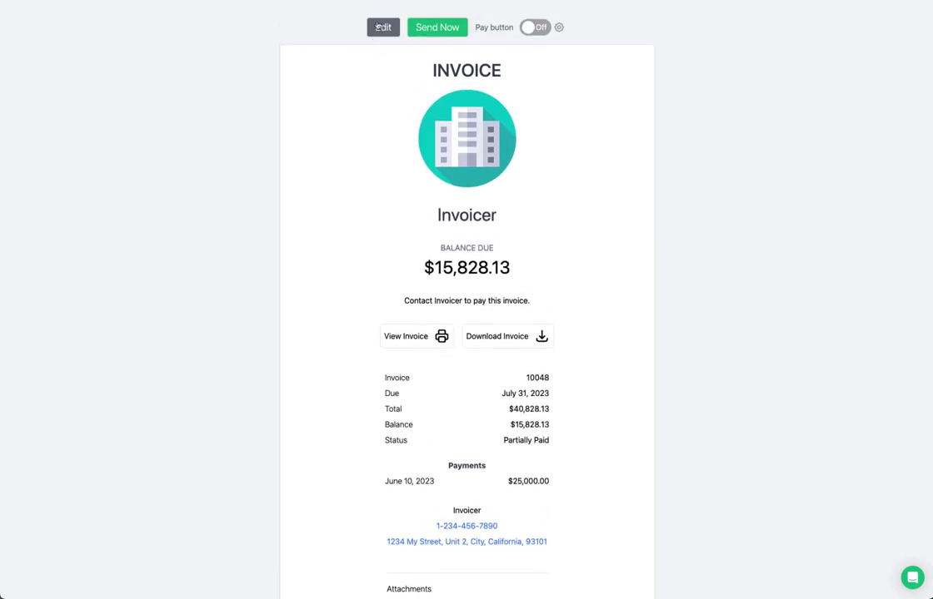
scroll(339, 139, "down", 1)
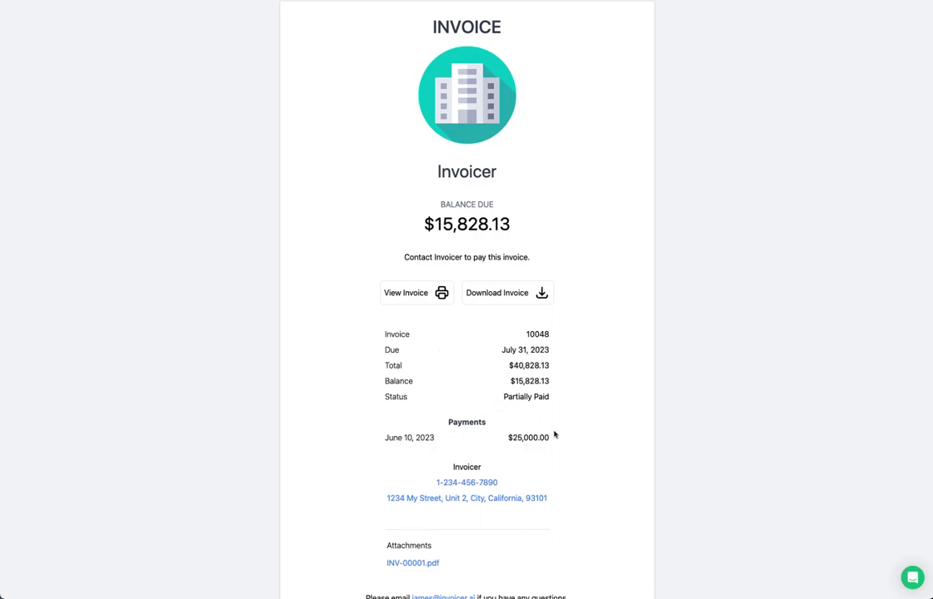
scroll(457, 468, "down", 2)
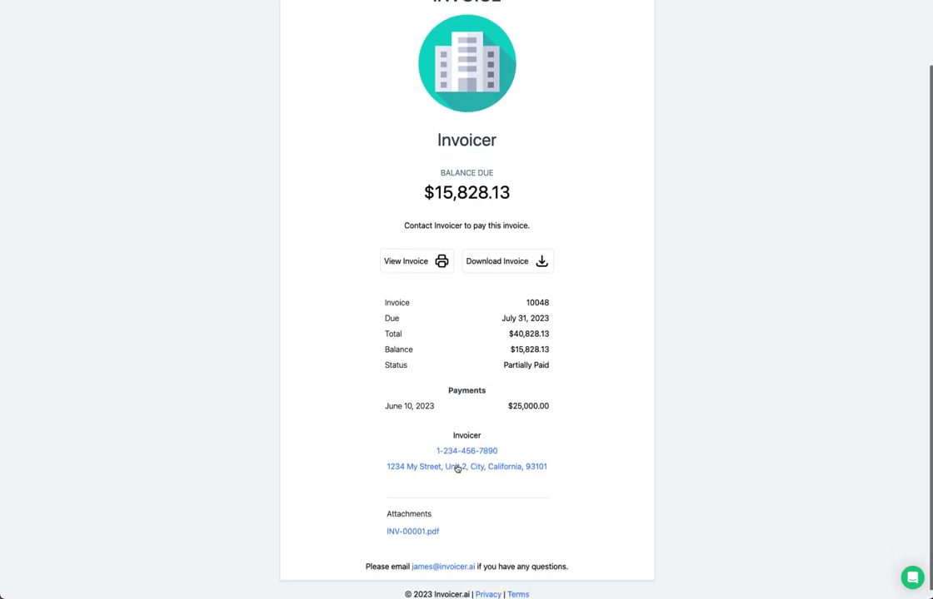
scroll(385, 512, "down", 1)
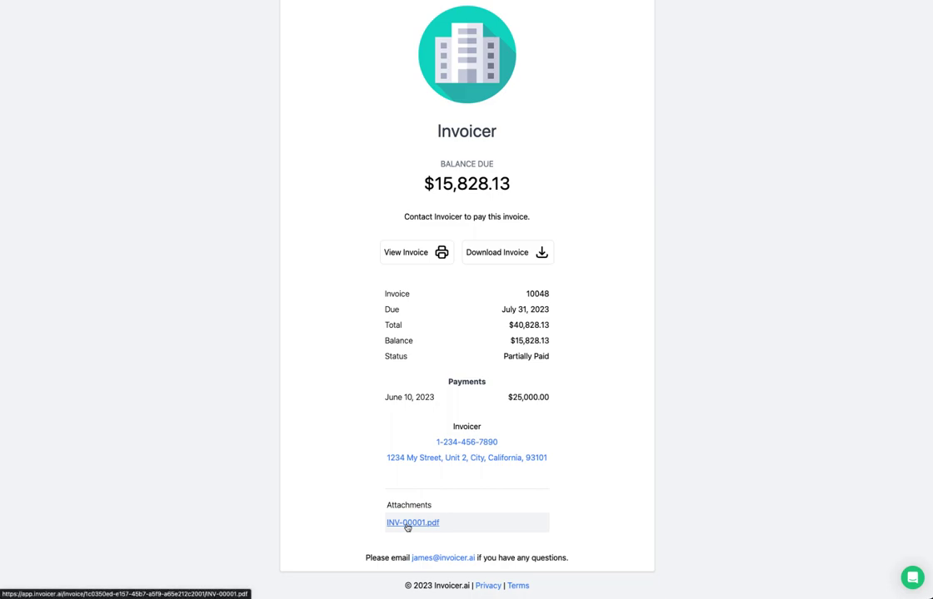
scroll(290, 468, "up", 3)
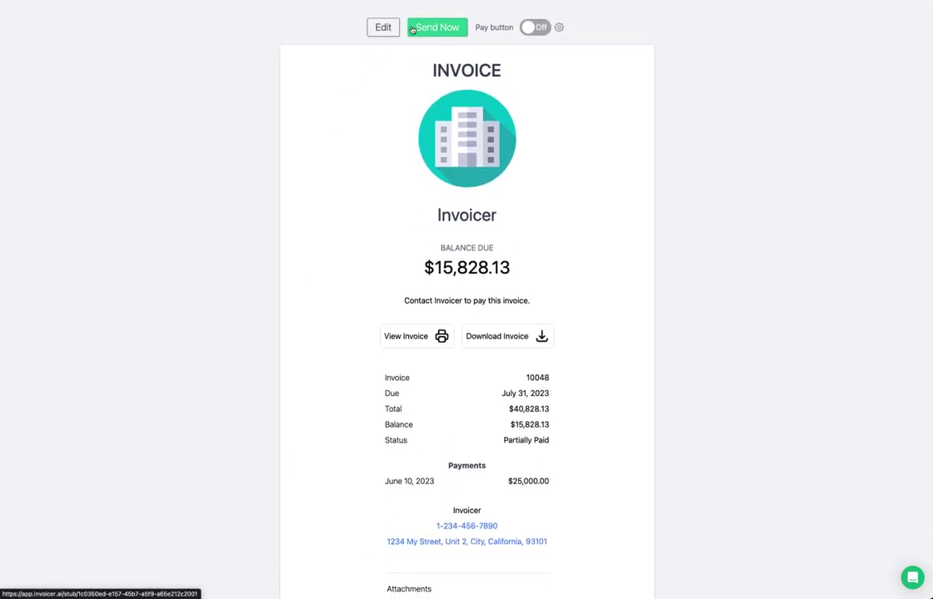
Step: Send invoice 10048 to the client from the Send Invoice dialog
left_click(442, 30)
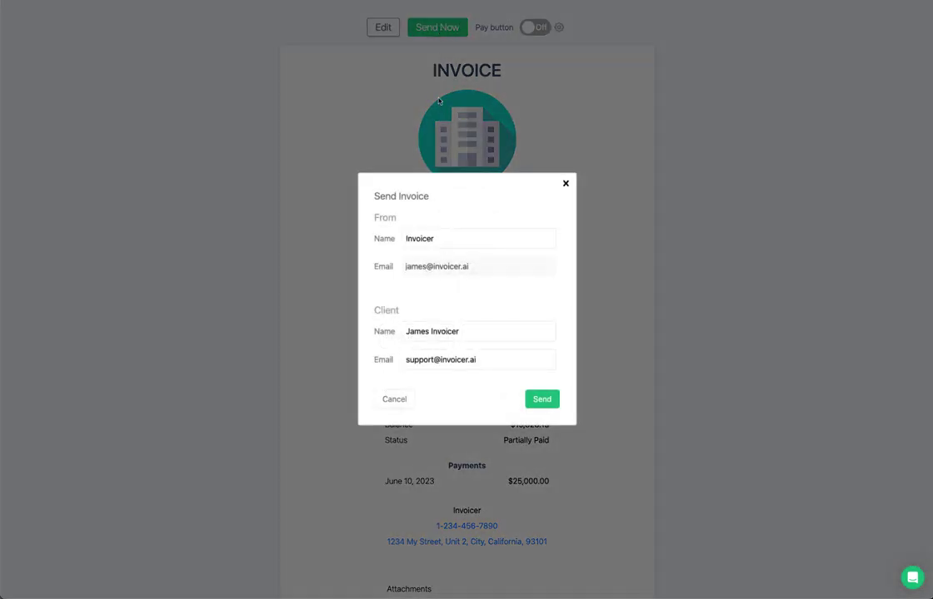
left_click(543, 401)
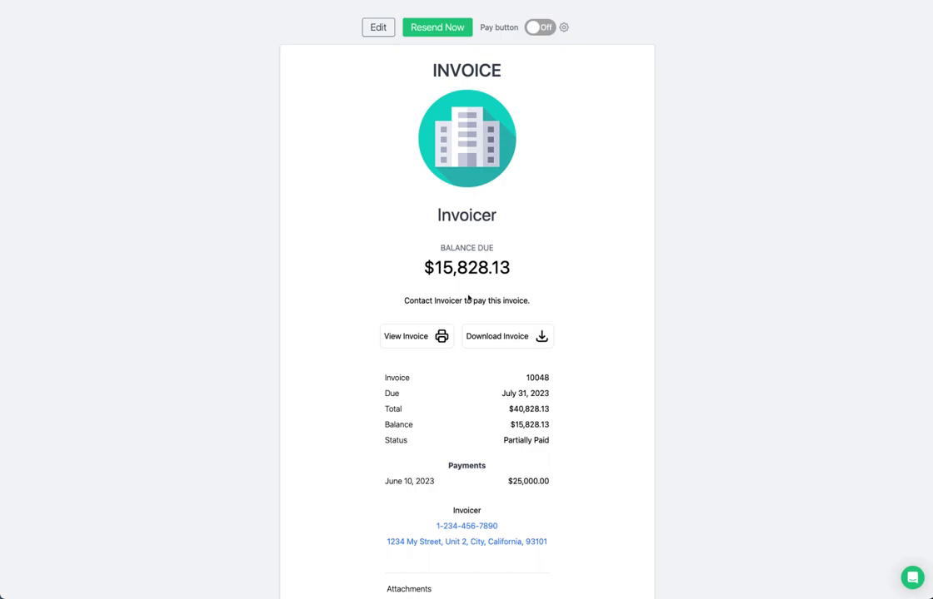
Step: Switch reminders Off for invoice 10048 and glance at the notifications panel
left_click(377, 30)
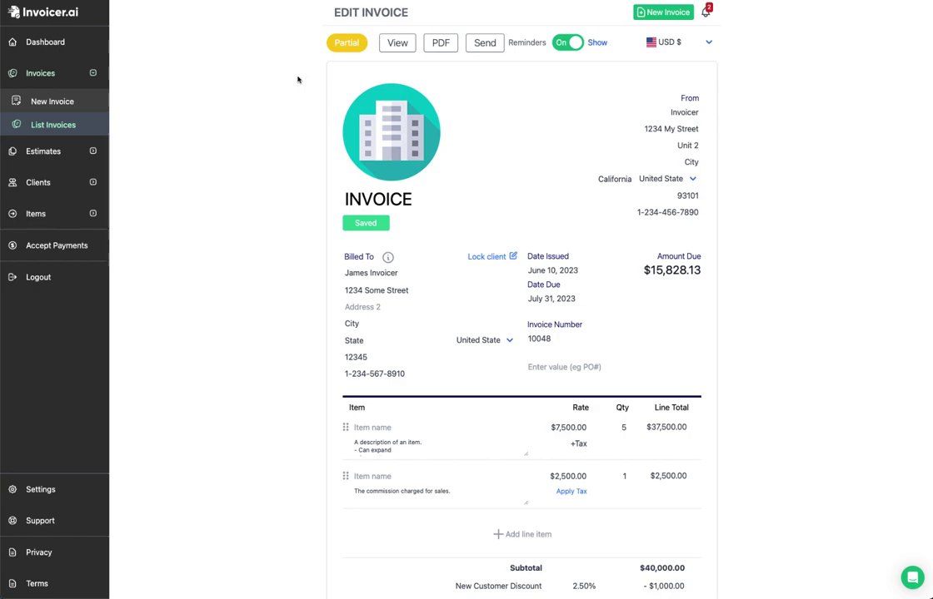
left_click(566, 42)
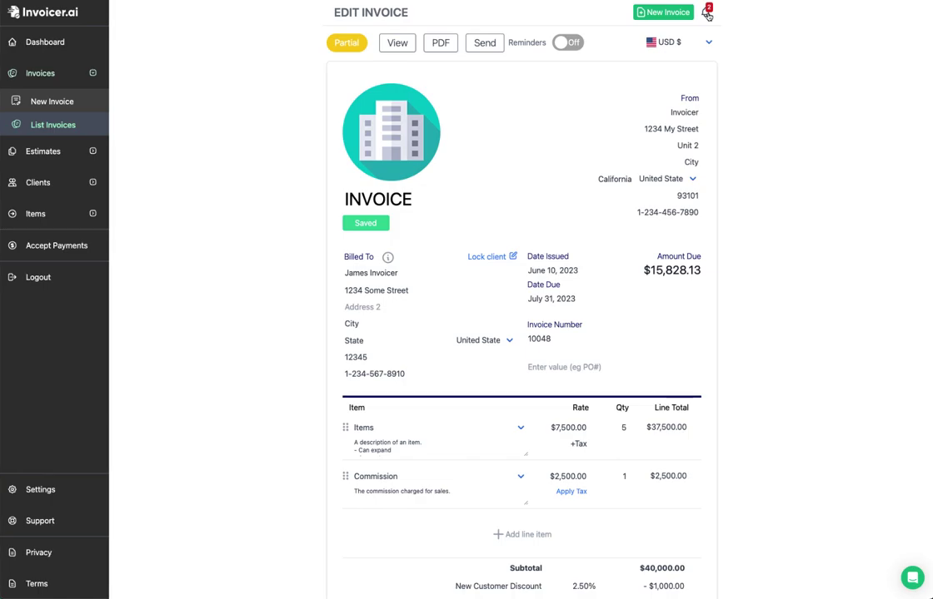
left_click(706, 11)
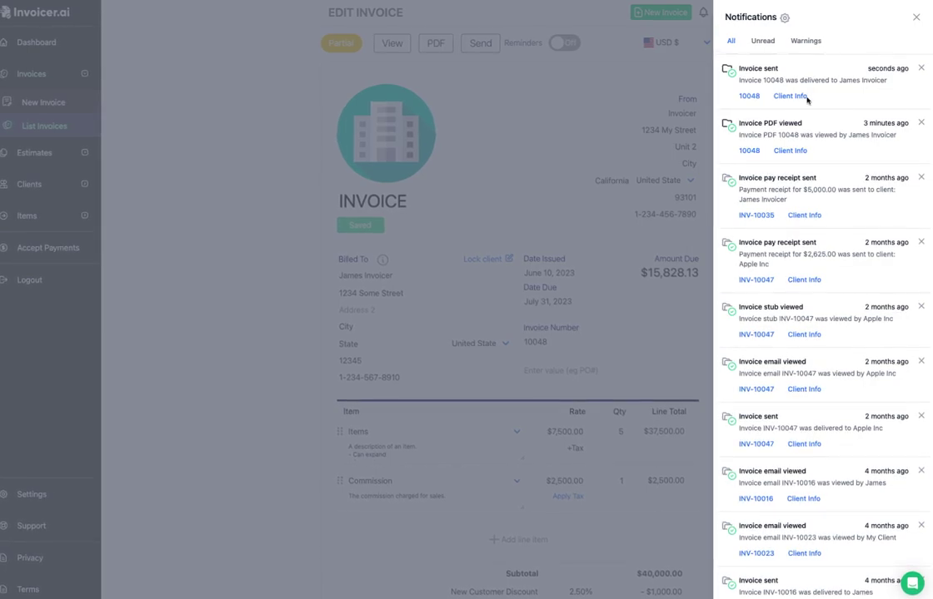
left_click(916, 16)
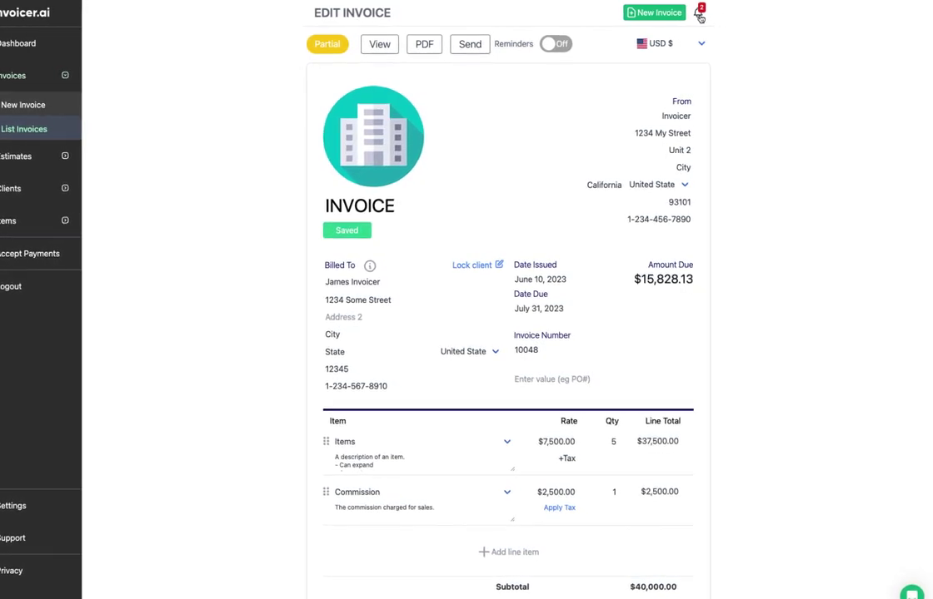
Step: Reopen the notifications to review new activity, then go to List Estimates
left_click(700, 15)
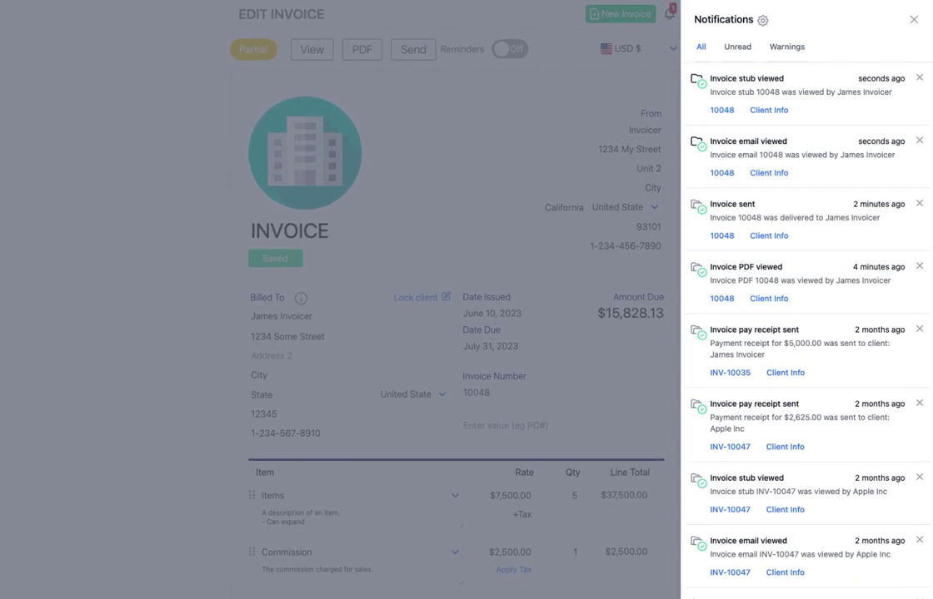
left_click(667, 14)
left_click(667, 15)
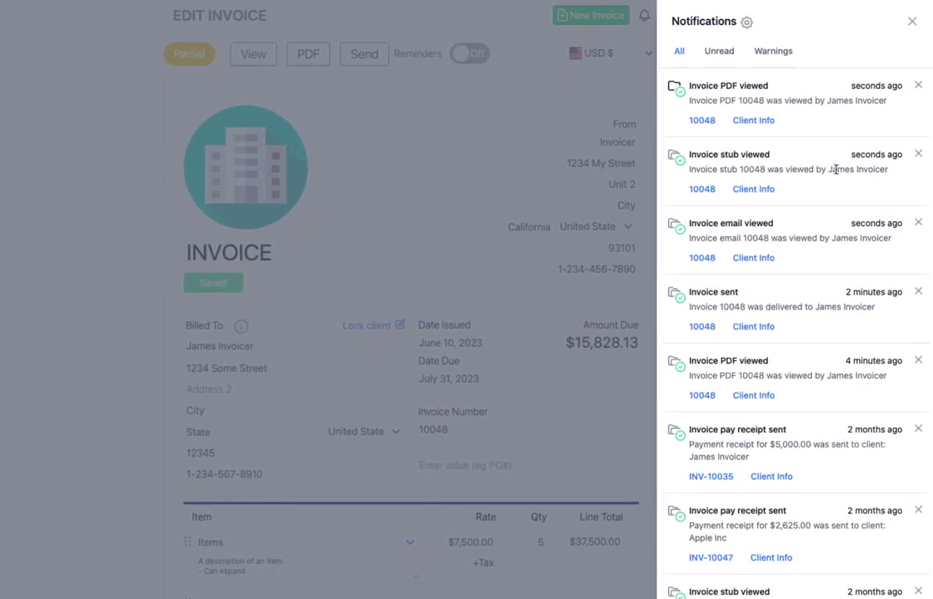
mouse_move(806, 92)
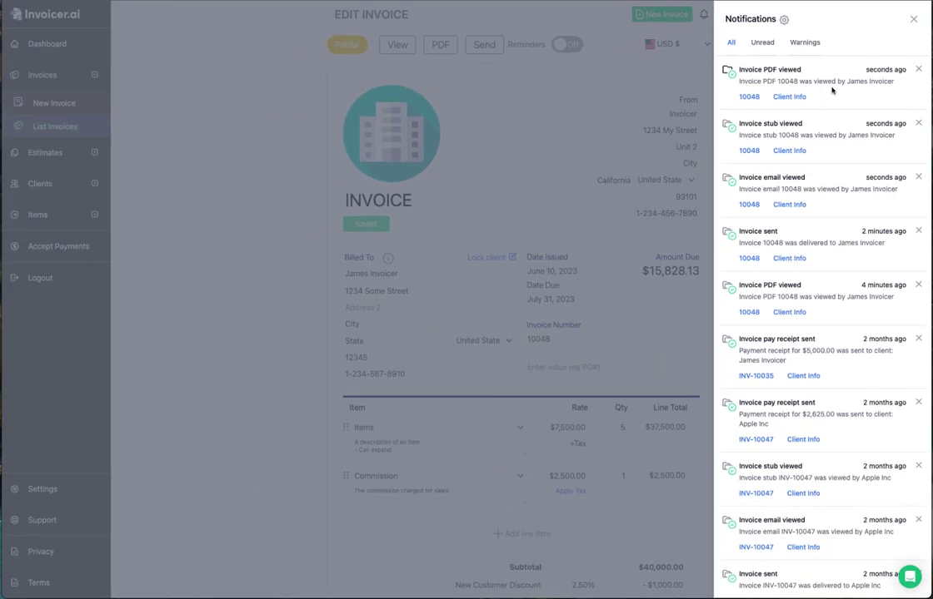
left_click(46, 153)
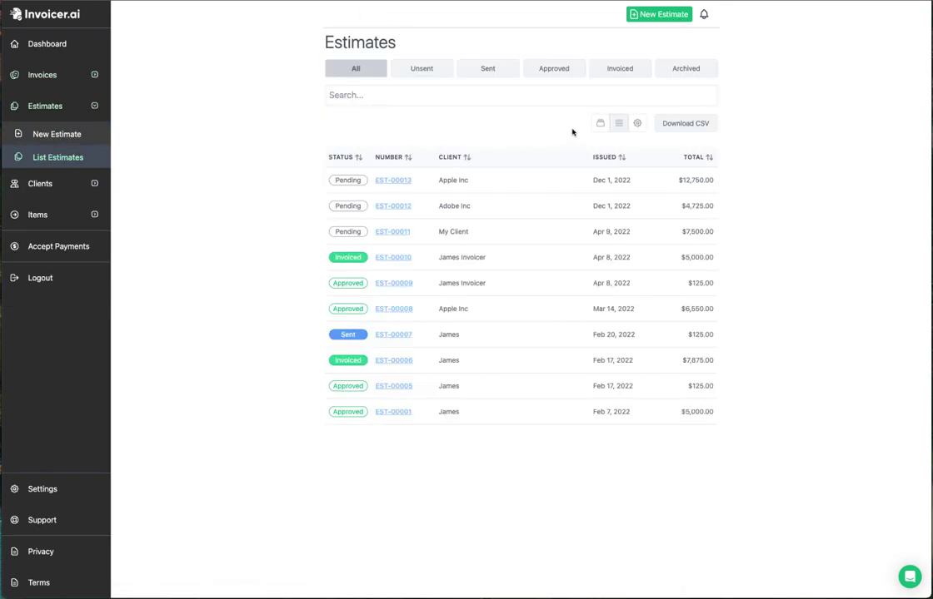
Step: Show estimates as Standard View cards, view EST-00013's history, and toggle Compact View and back
left_click(601, 123)
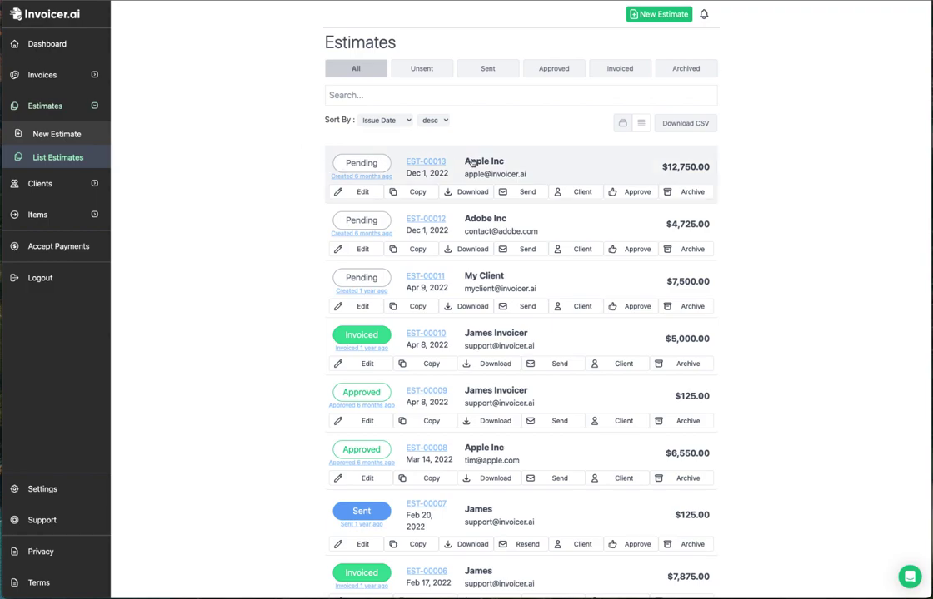
left_click(371, 176)
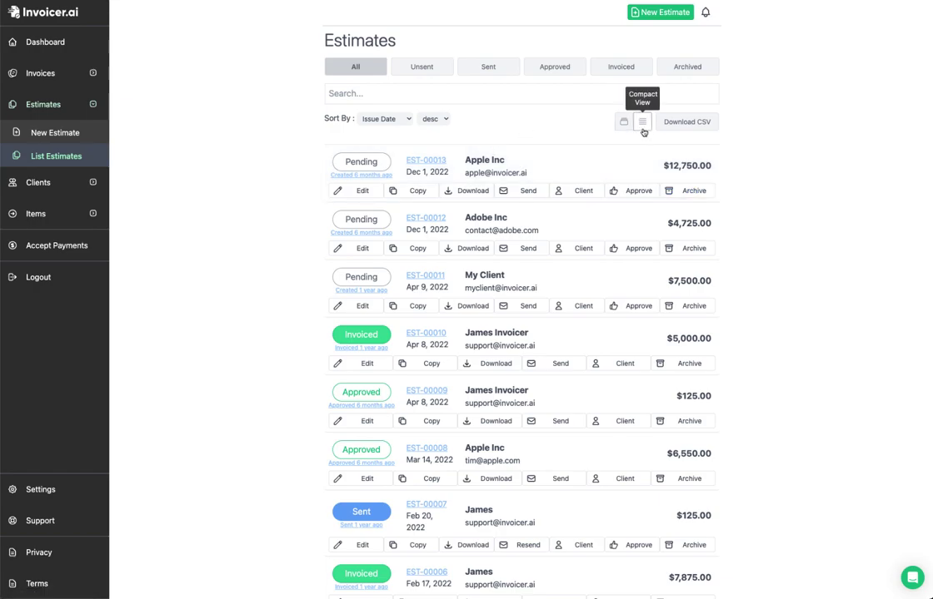
left_click(640, 123)
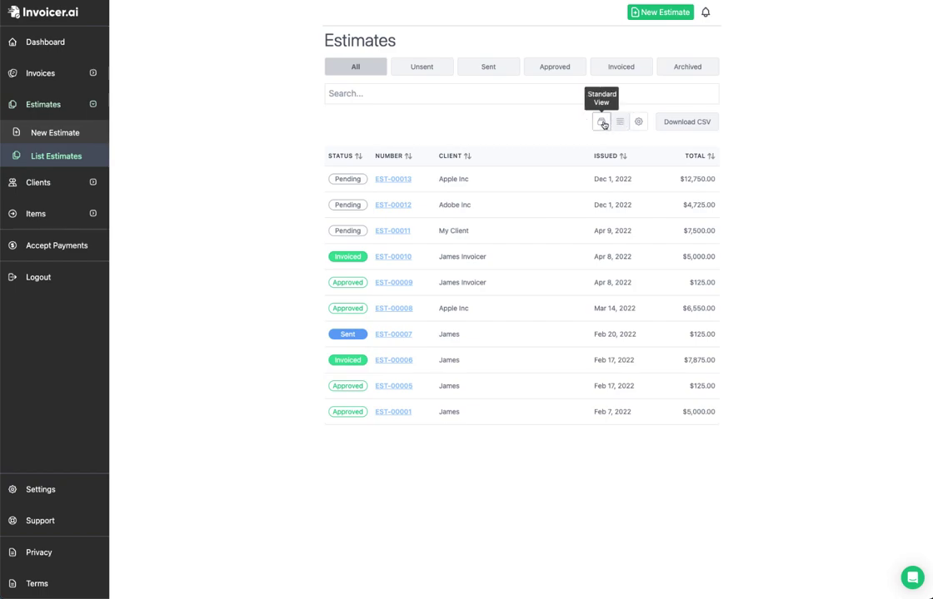
left_click(602, 122)
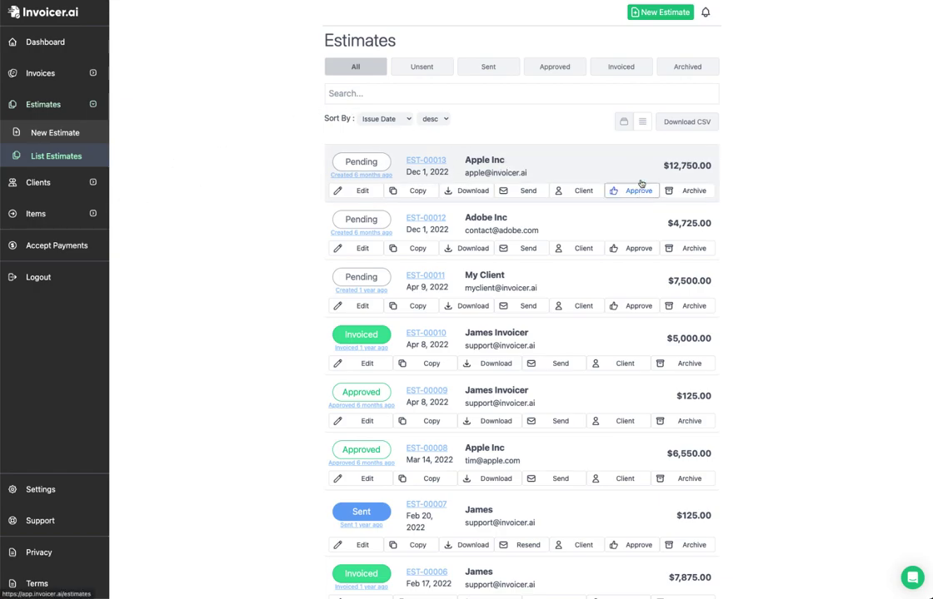
Step: Create a new estimate billed to the first listed client with a Consulting line item
left_click(677, 13)
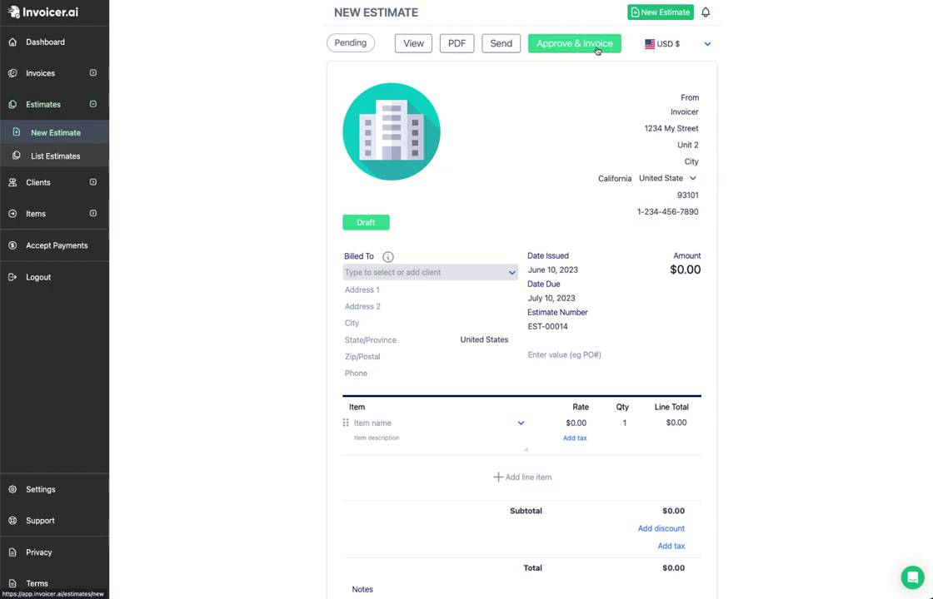
left_click(432, 272)
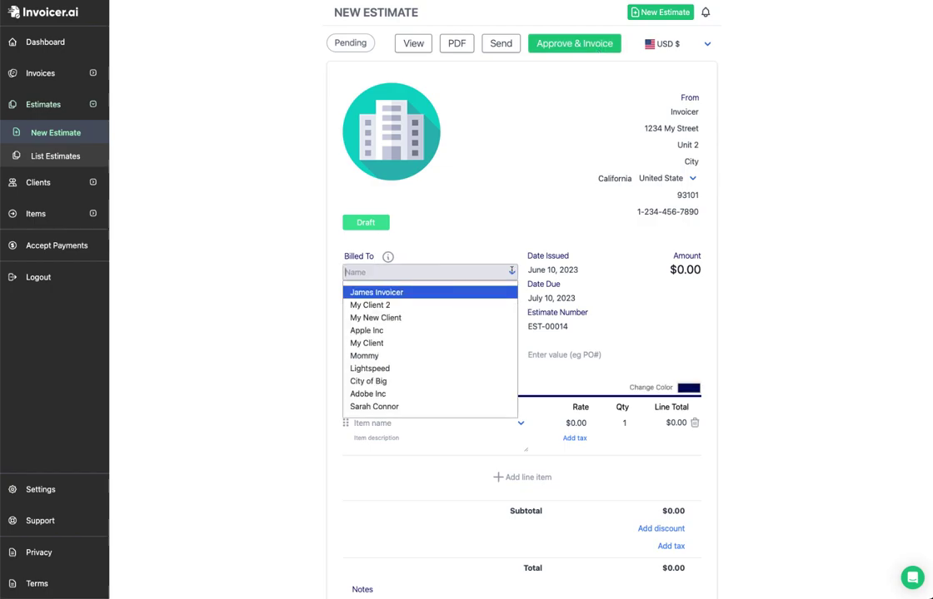
left_click(446, 293)
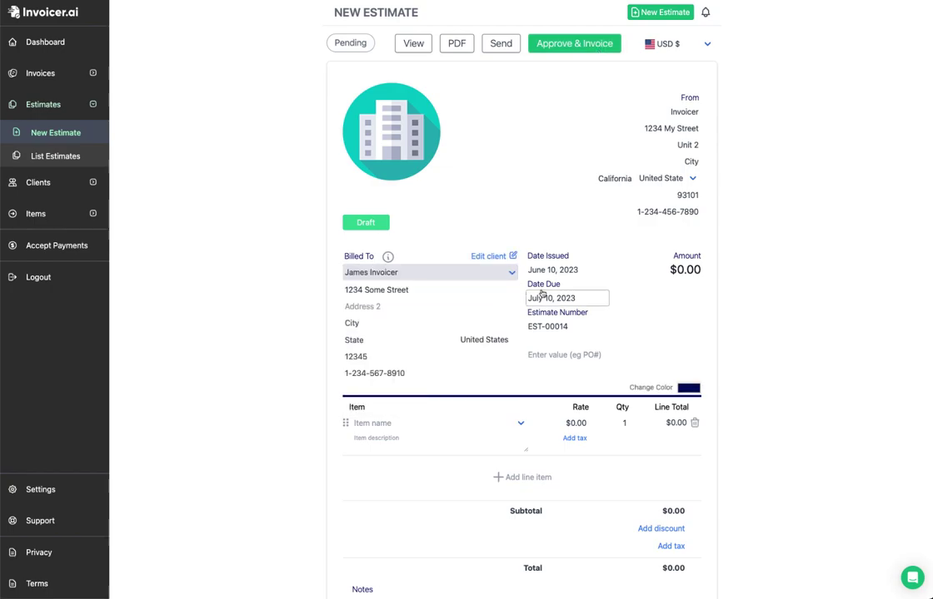
left_click(516, 423)
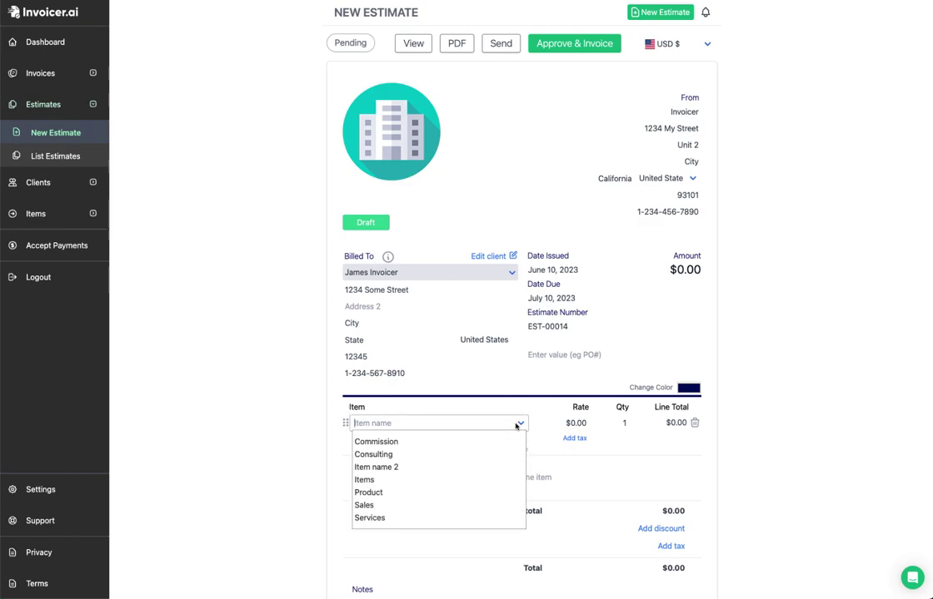
left_click(426, 451)
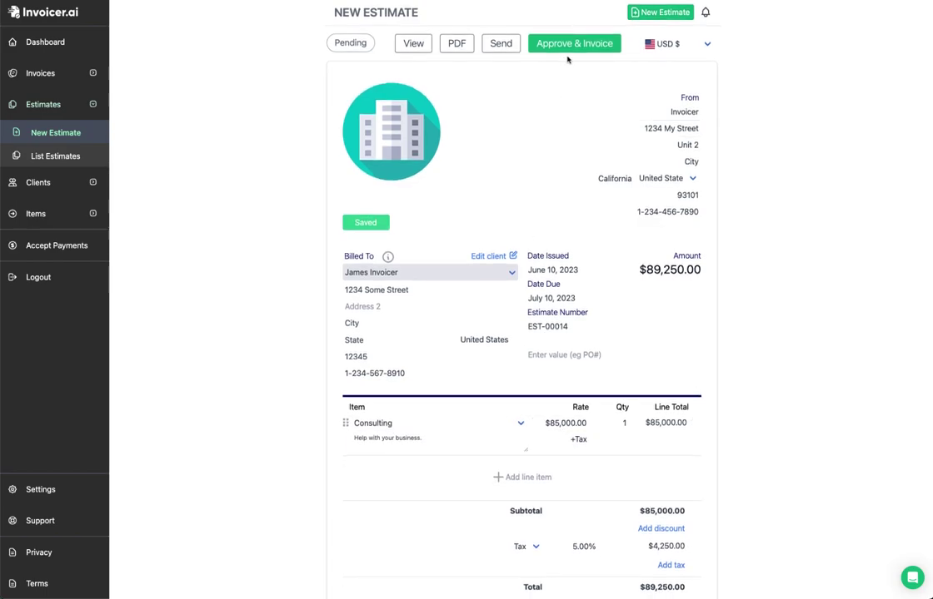
Step: Approve the estimate and convert it into invoice 10049 totalling $89,250.00
left_click(579, 46)
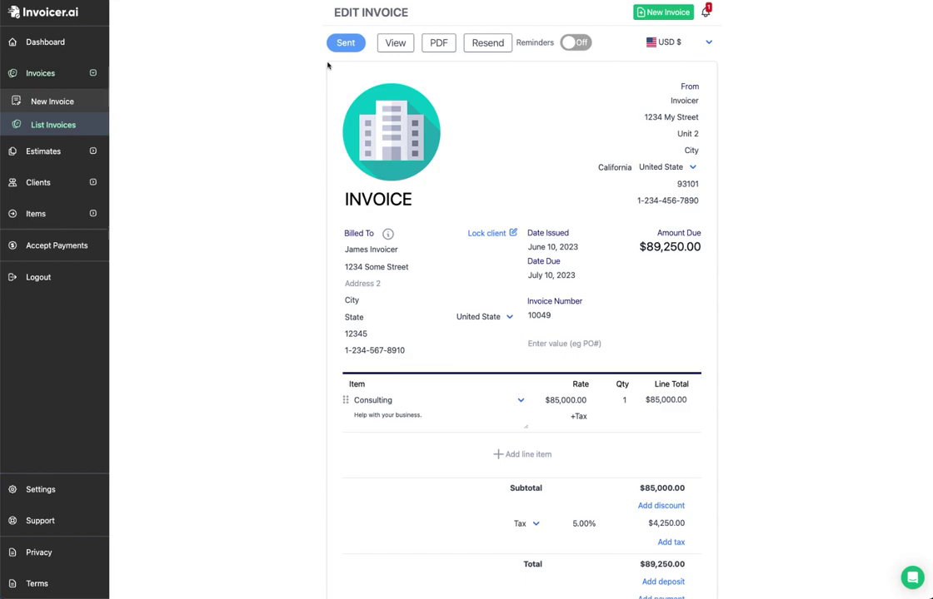
scroll(330, 66, "down", 3)
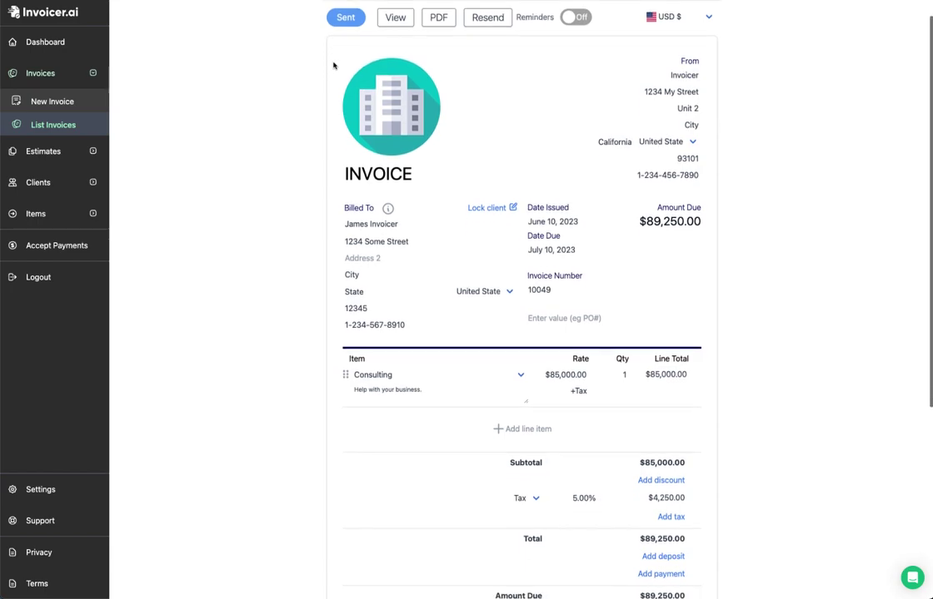
scroll(333, 66, "down", 4)
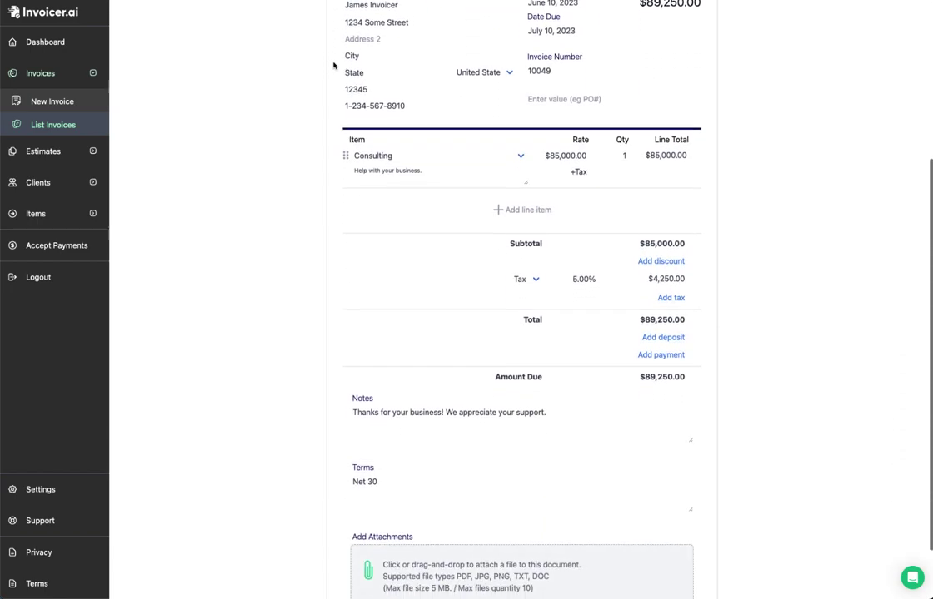
scroll(333, 64, "up", 7)
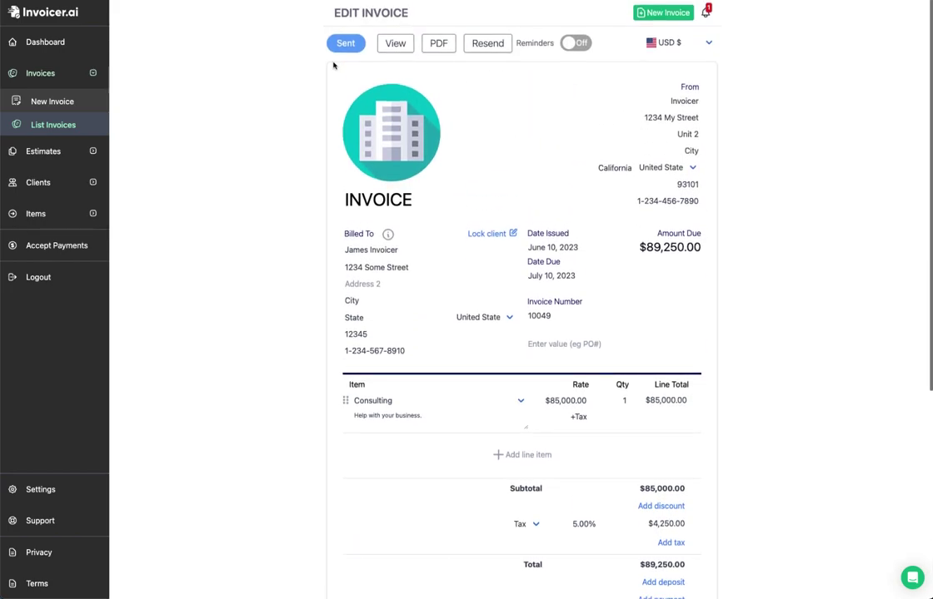
scroll(639, 322, "down", 4)
Step: Open Apple Inc's estimate EST-00013 and approve it from the client view
scroll(639, 322, "up", 4)
left_click(44, 151)
left_click(48, 204)
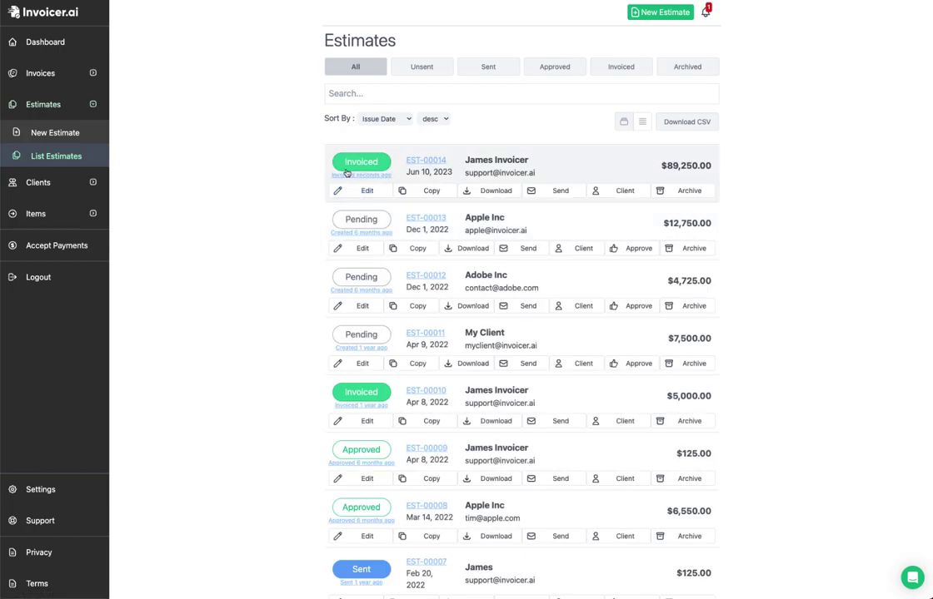
mouse_move(370, 176)
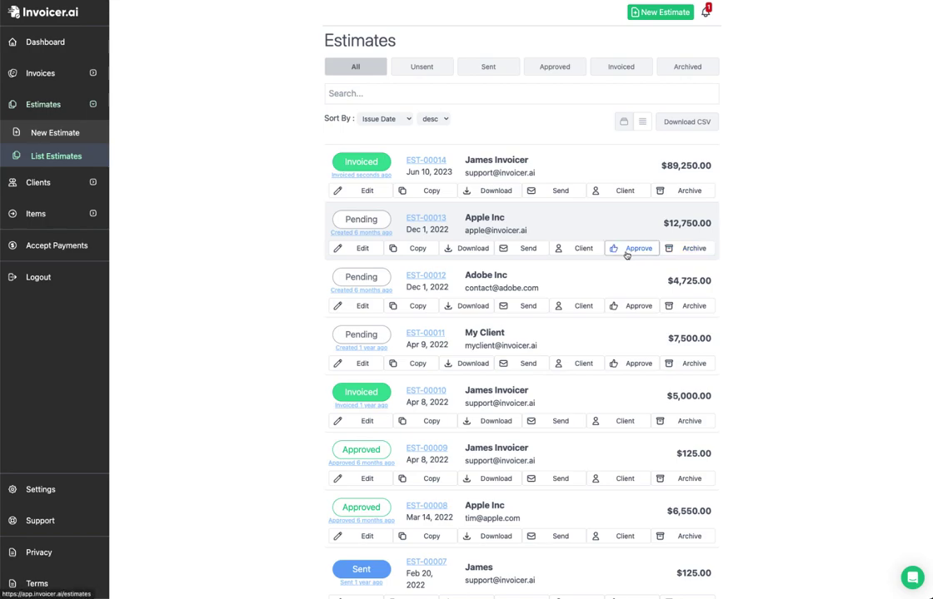
left_click(520, 232)
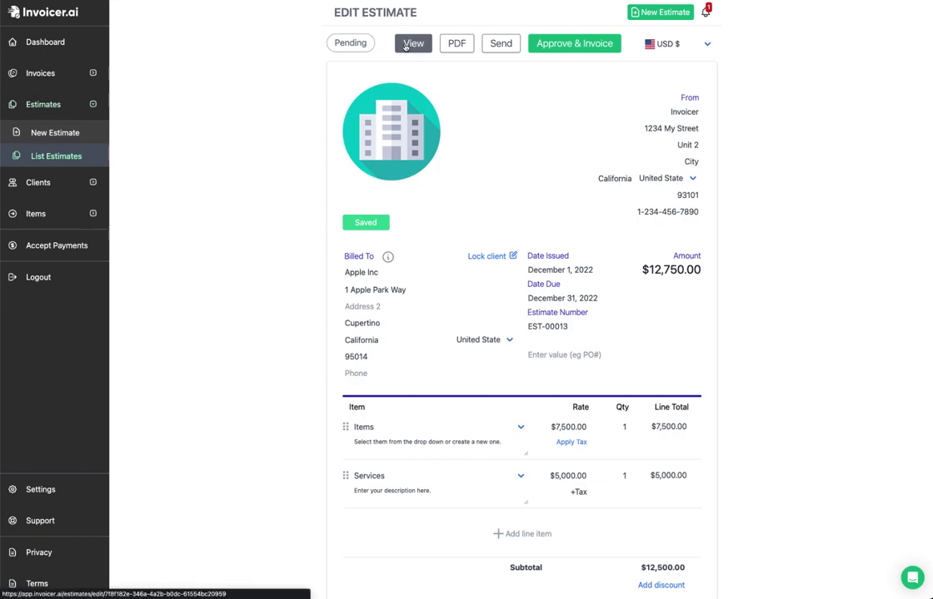
left_click(405, 47)
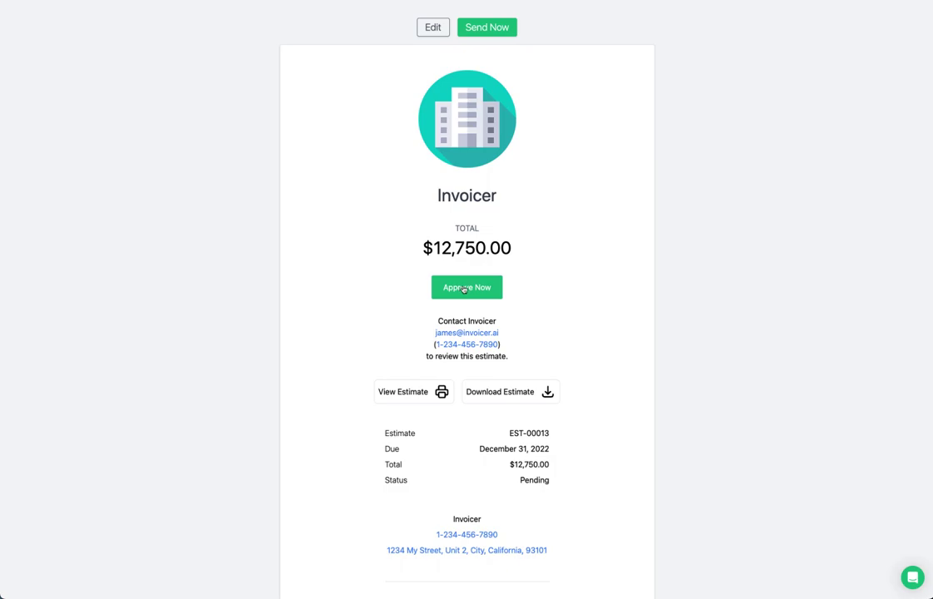
left_click(483, 289)
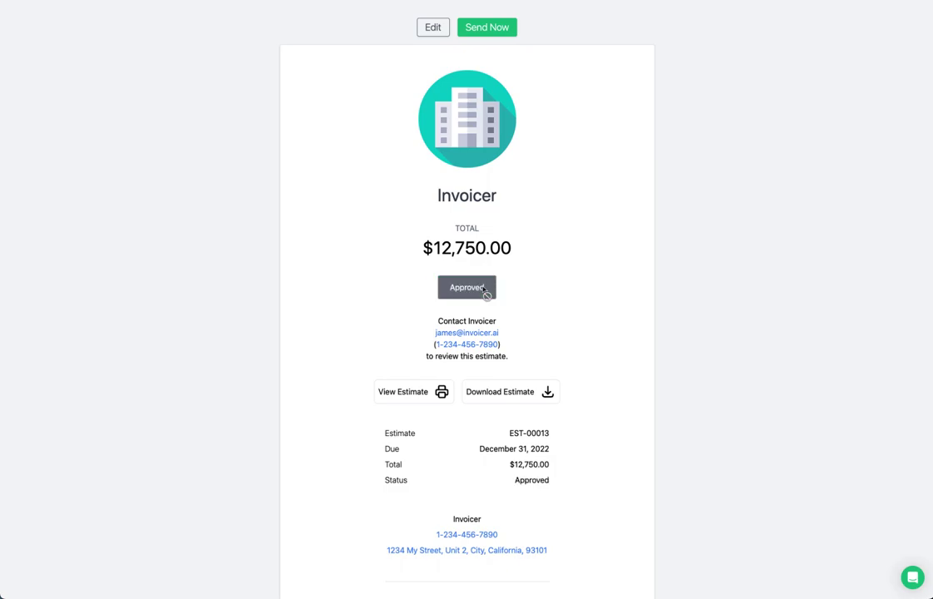
Step: Generate invoice 10050 from the approved estimate, closing the send form without sending
left_click(433, 27)
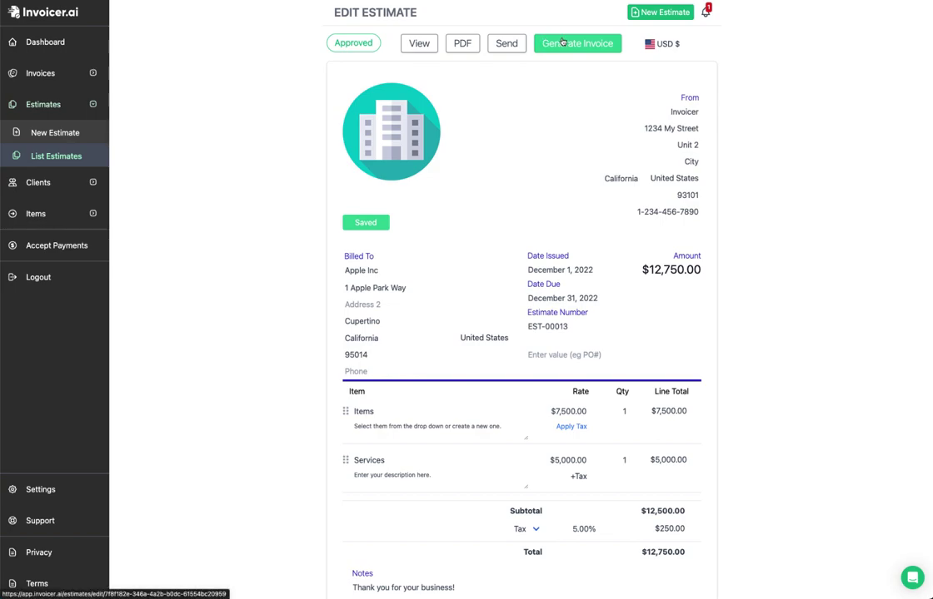
left_click(562, 43)
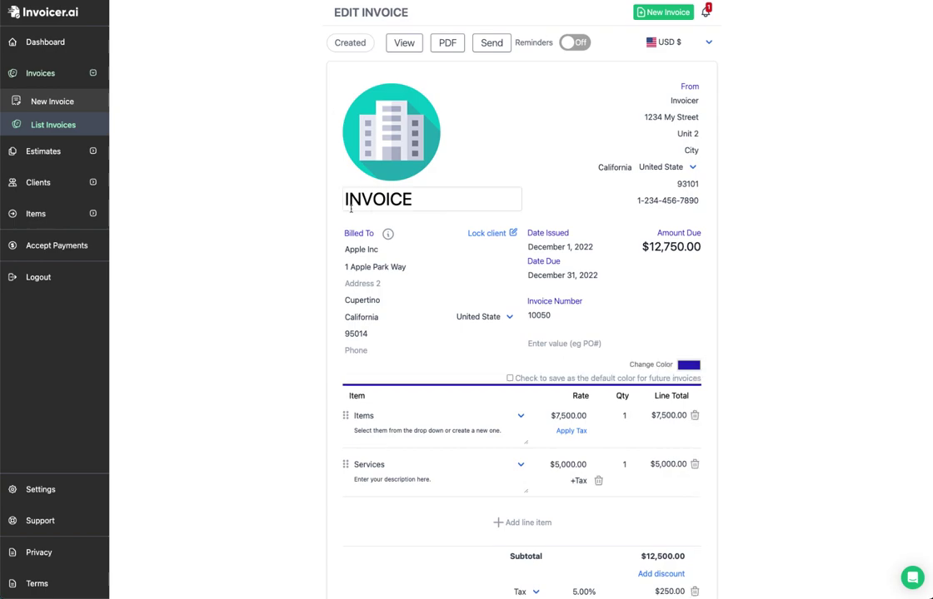
left_click(491, 42)
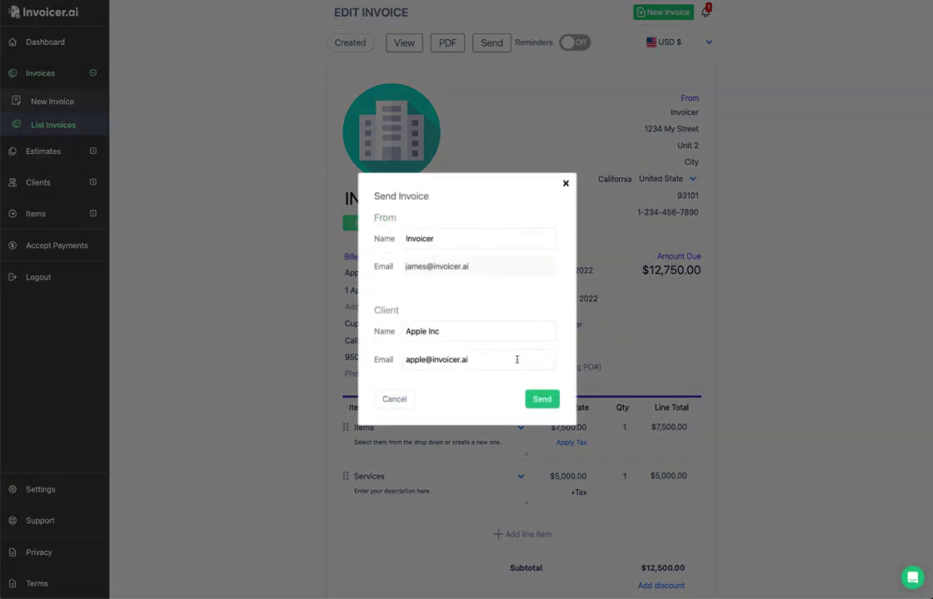
left_click(565, 183)
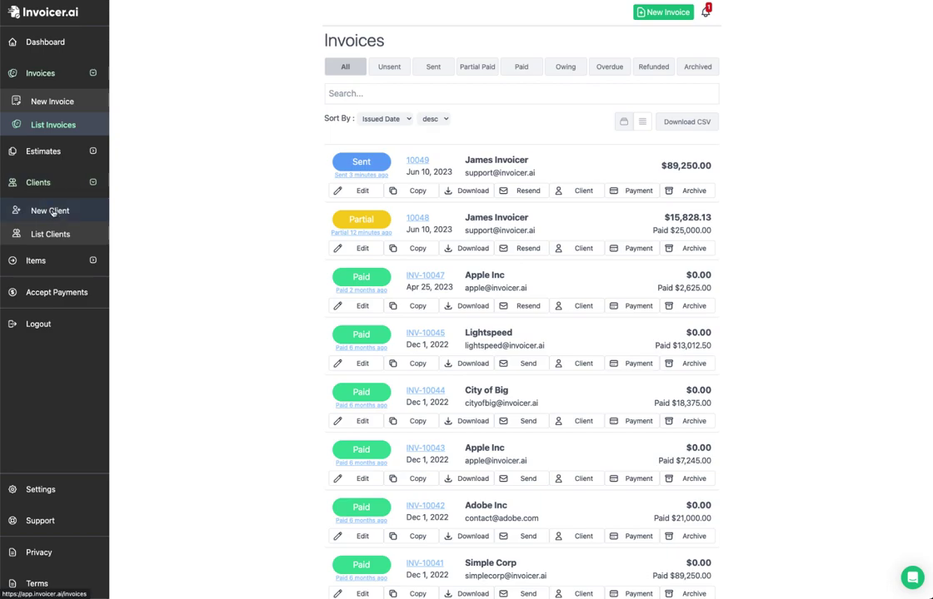
left_click(57, 234)
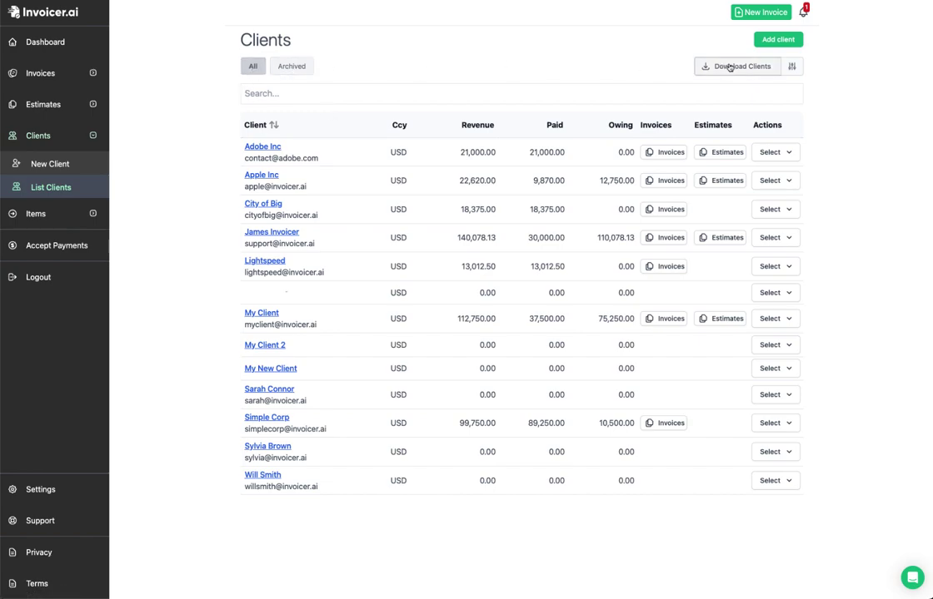
Step: Select all client download fields, then exclude Country ID and Archived
left_click(792, 67)
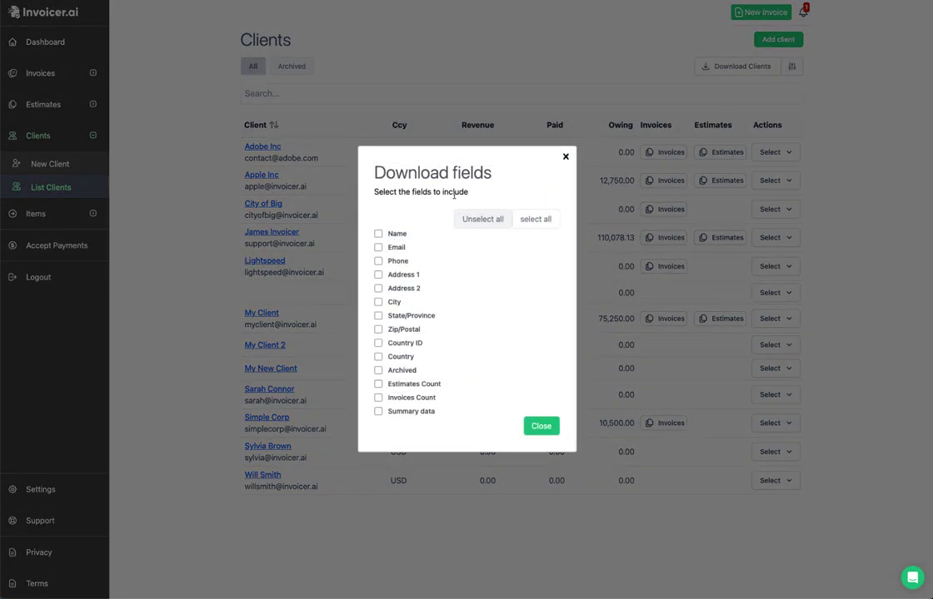
left_click(522, 220)
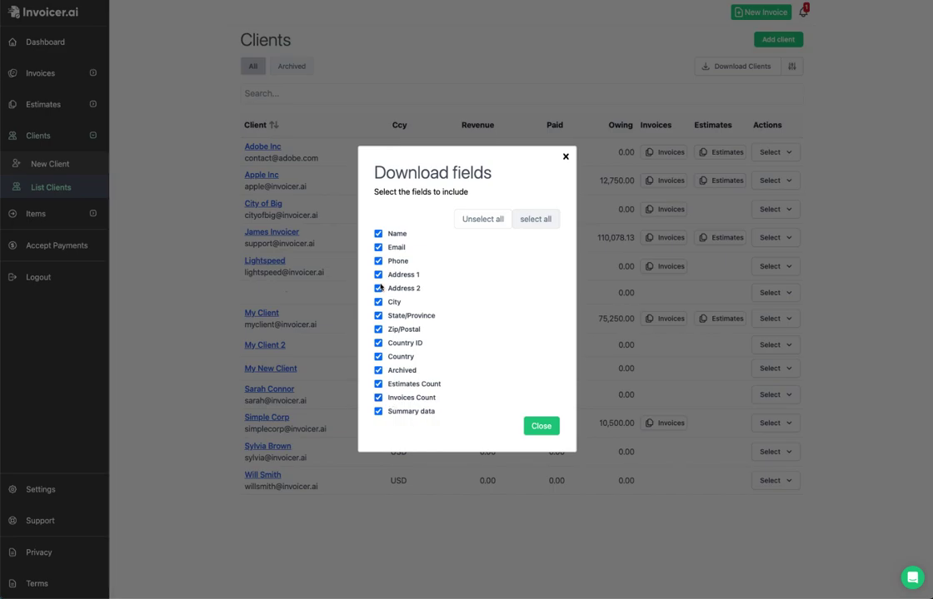
left_click(378, 343)
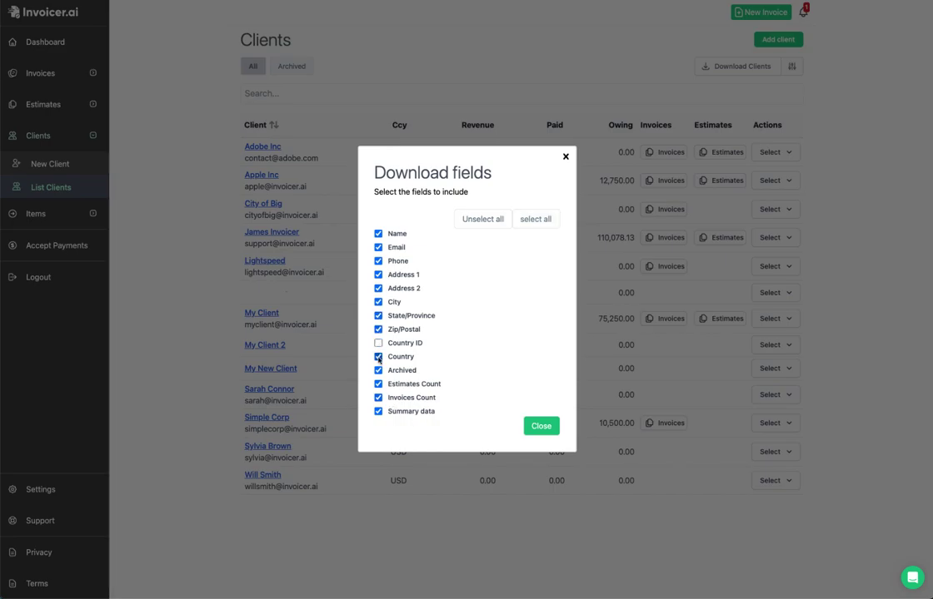
left_click(379, 370)
left_click(541, 427)
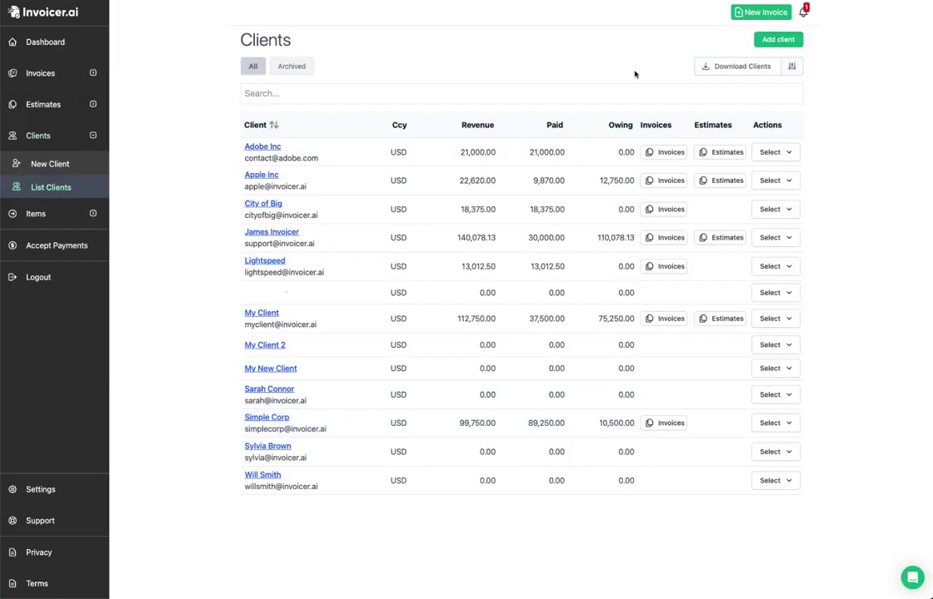
Step: Search clients for 'Adobe', 'App' and 'James', clear the search, and show Adobe Inc's actions
type("Adobe")
key("ctrl+a")
type("App")
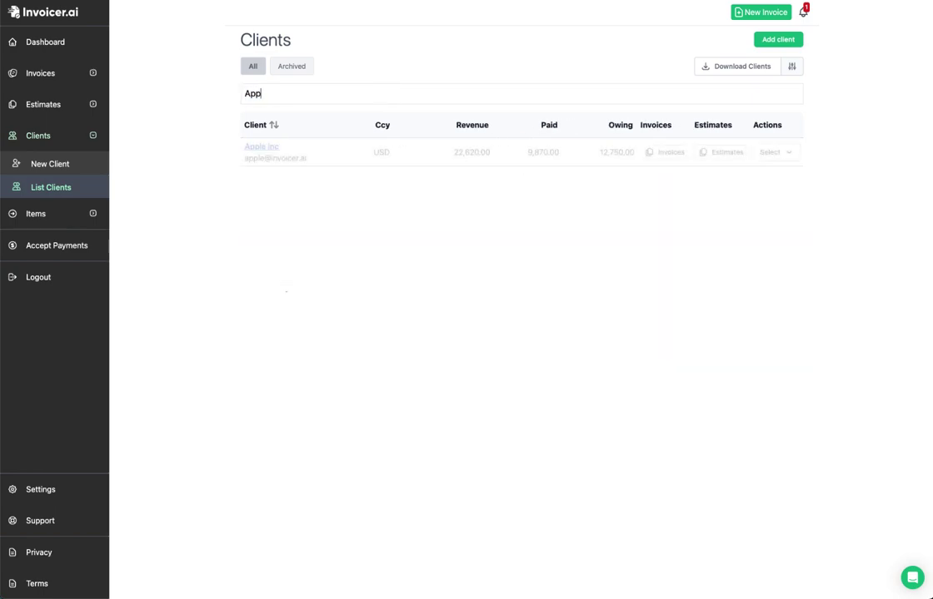
key("ctrl+a")
type("James")
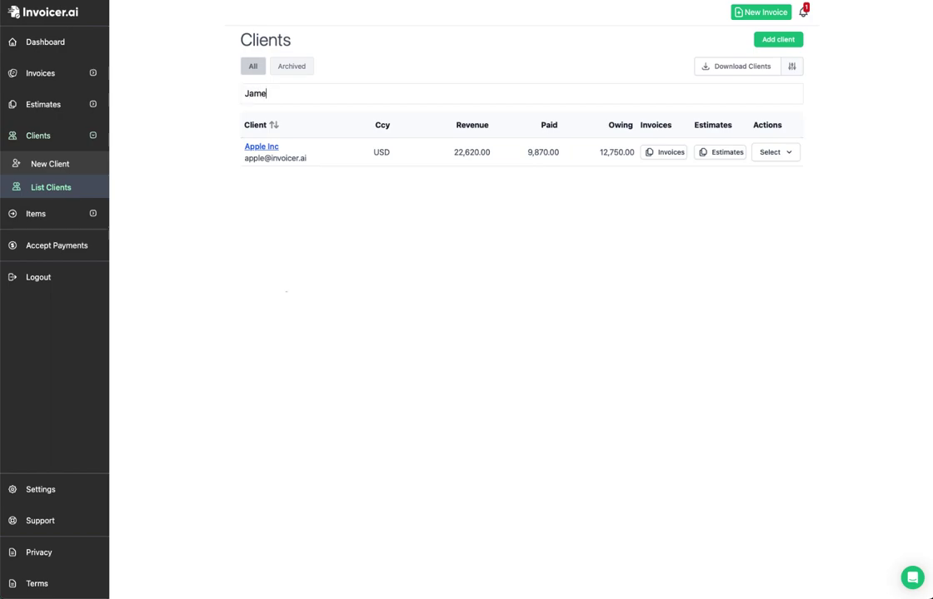
key("ctrl+a")
key("BackSpace")
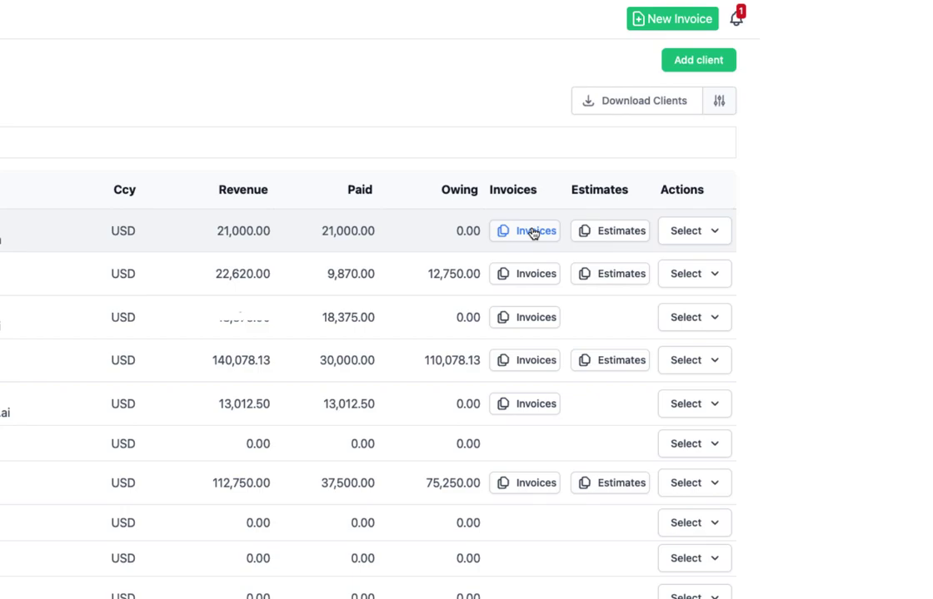
left_click(719, 236)
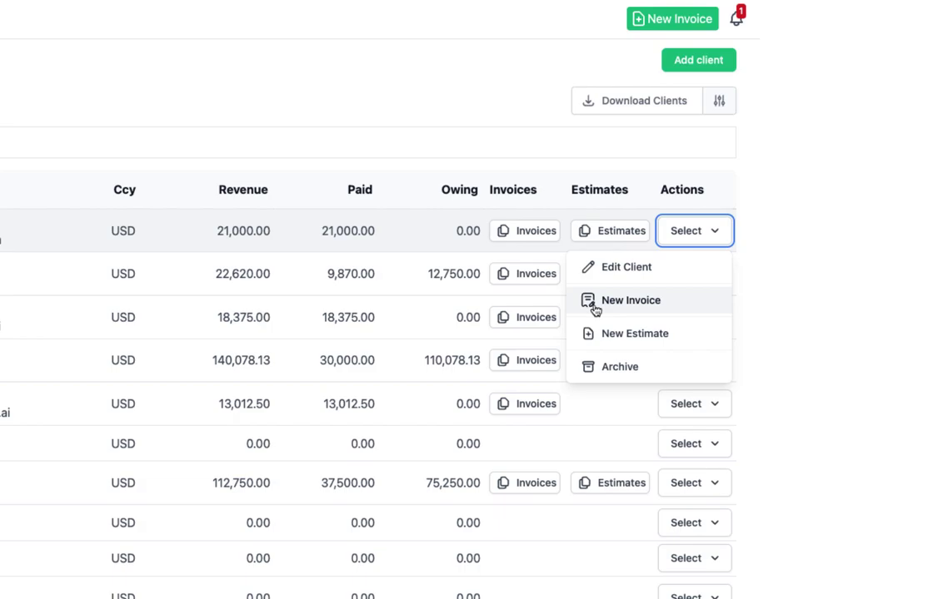
left_click(594, 308)
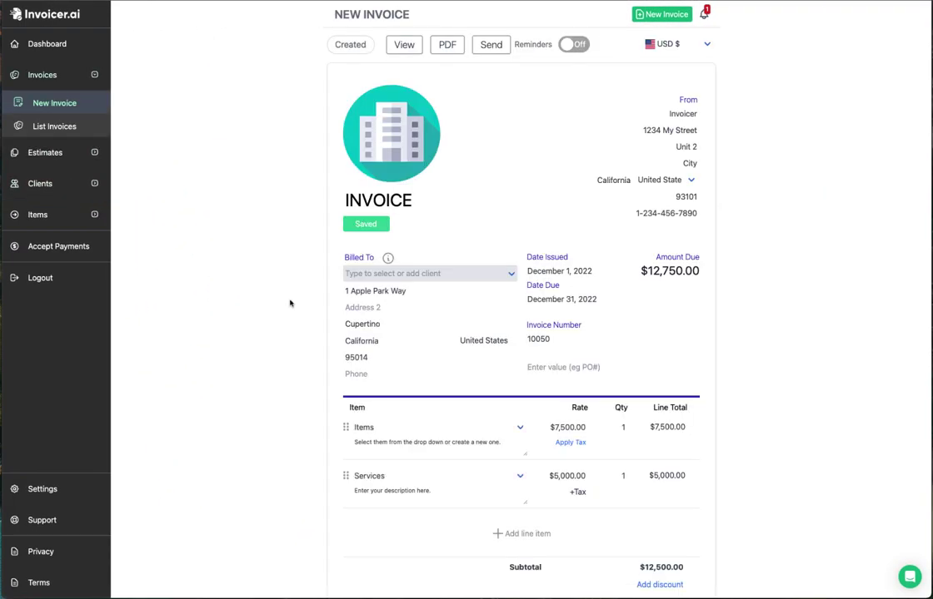
left_click(39, 183)
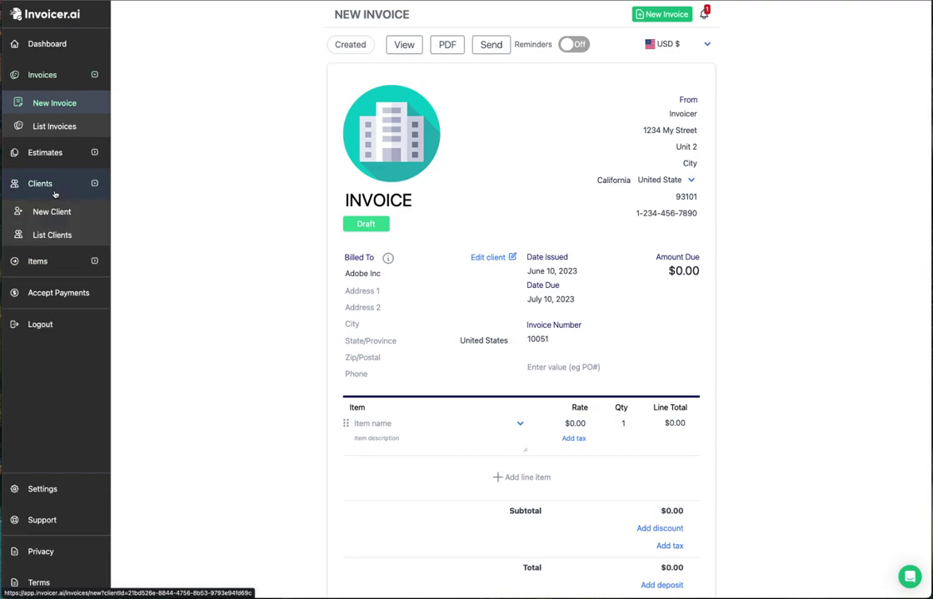
left_click(46, 237)
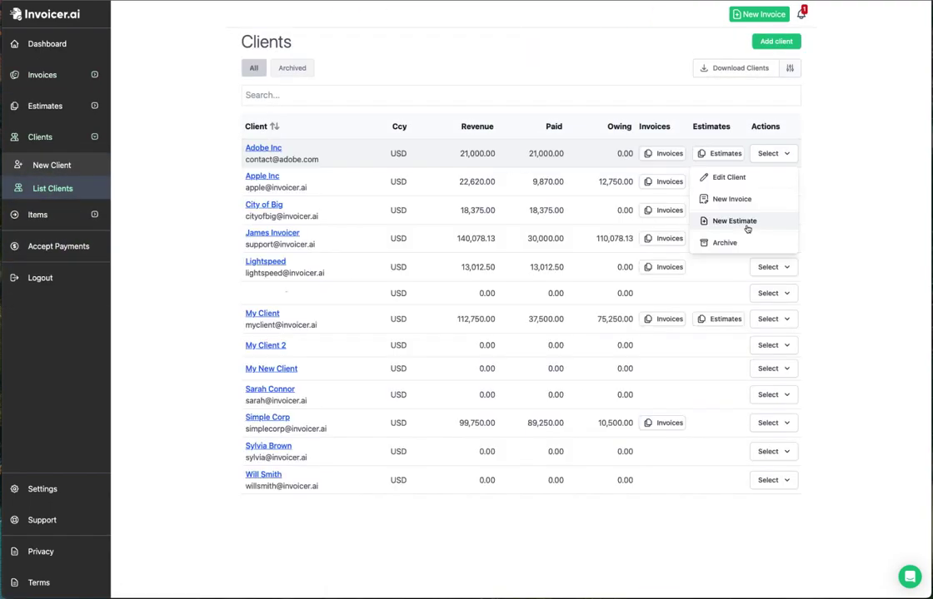
left_click(735, 221)
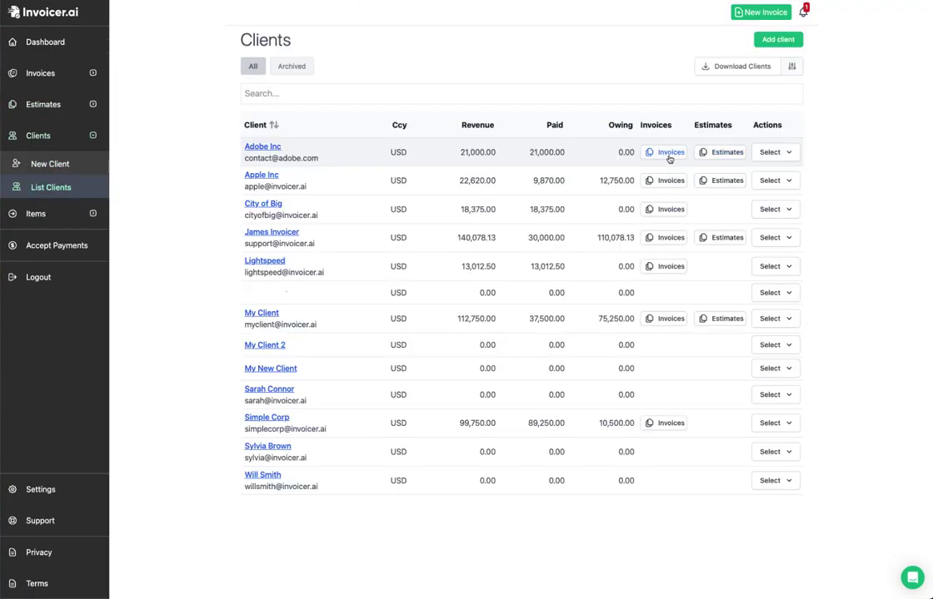
left_click(670, 154)
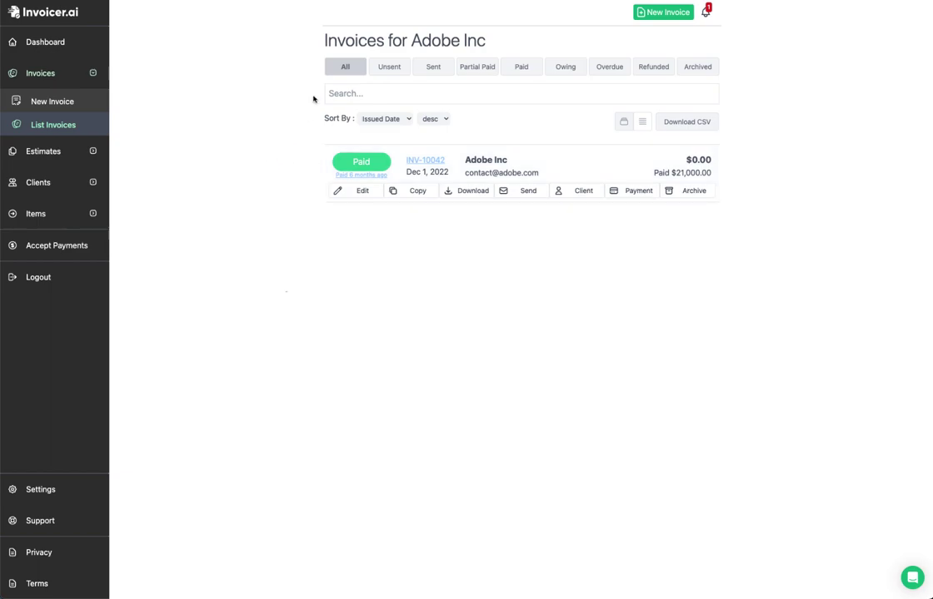
key("alt+Left")
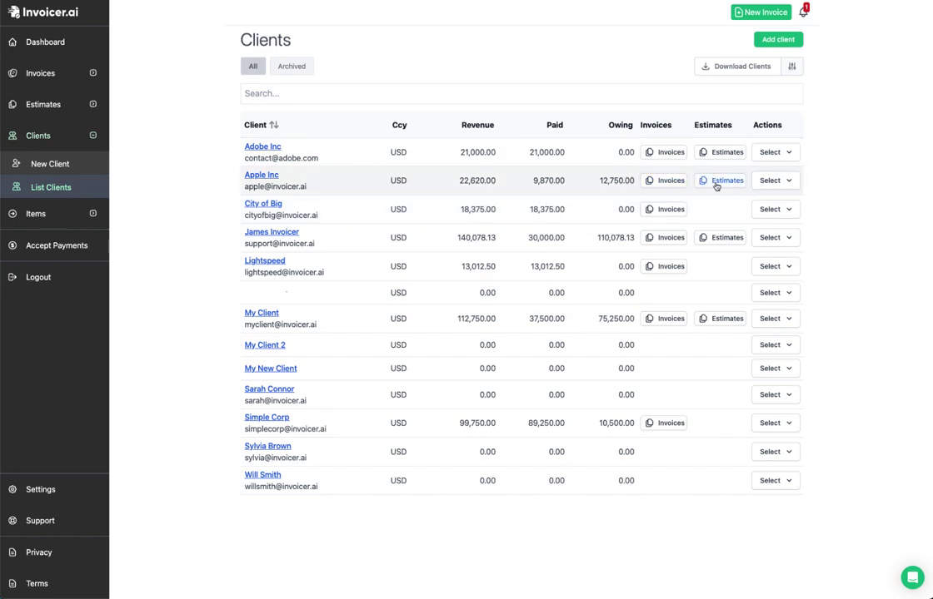
Step: Check Apple Inc's actions, then start a new client named 'My Client Three'
left_click(783, 181)
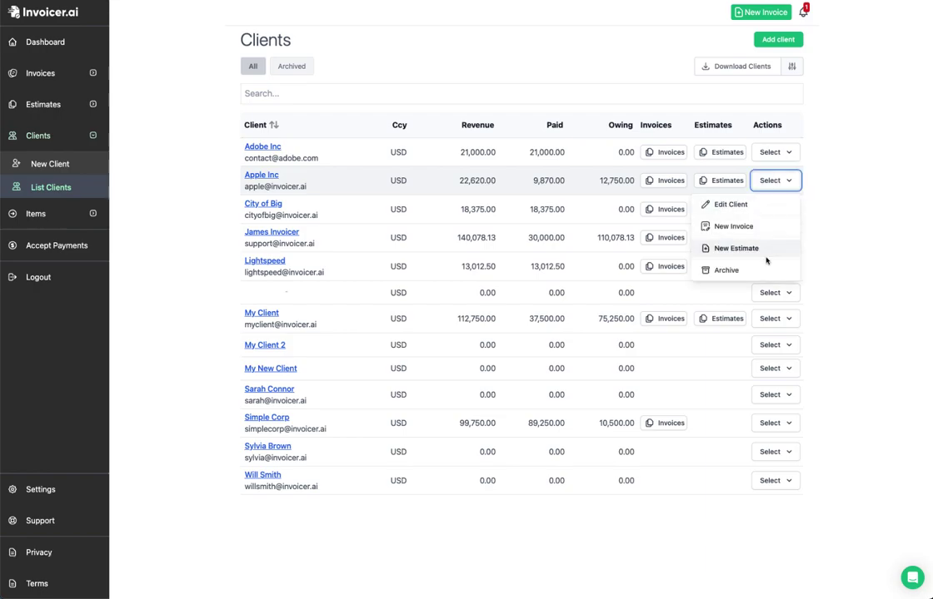
left_click(784, 182)
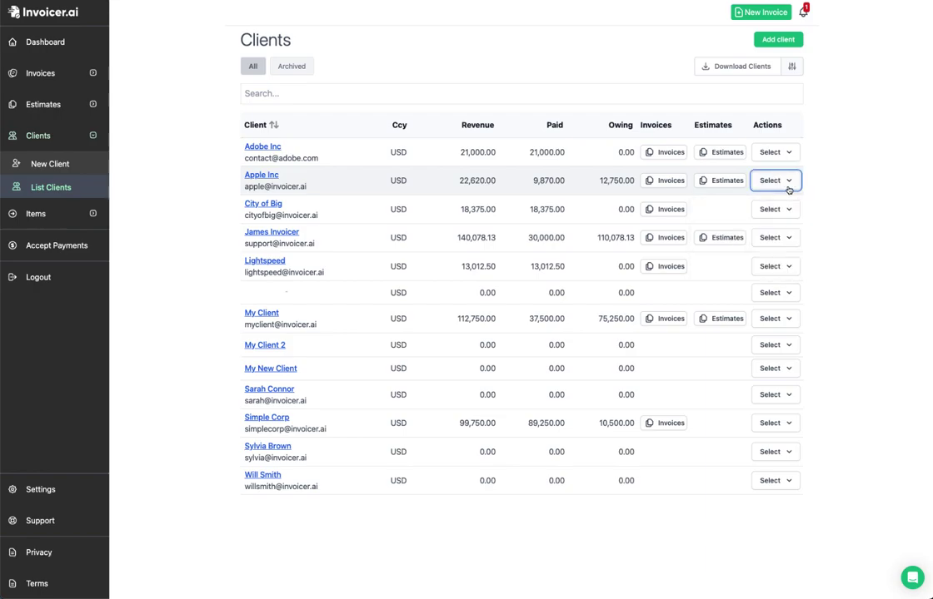
left_click(772, 40)
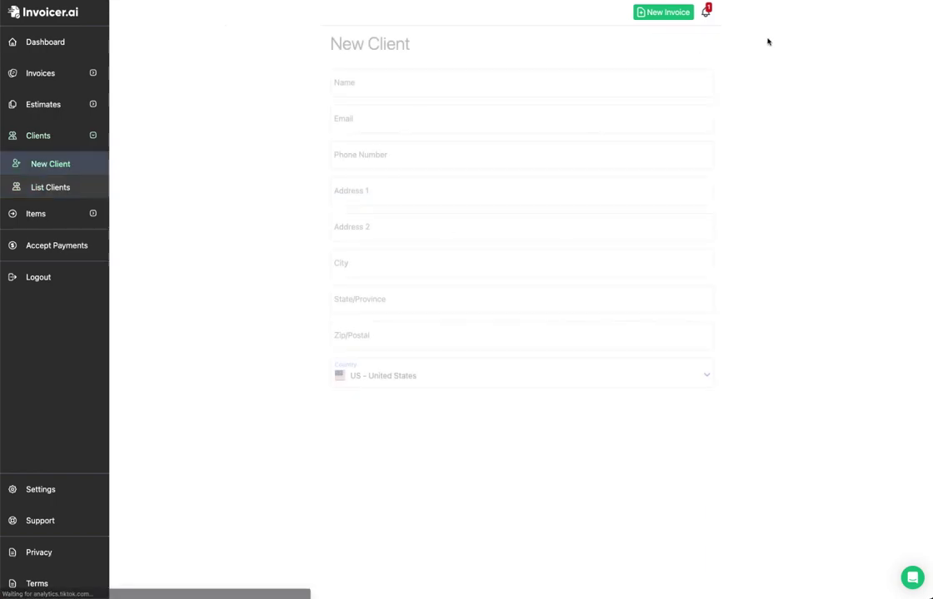
left_click(406, 84)
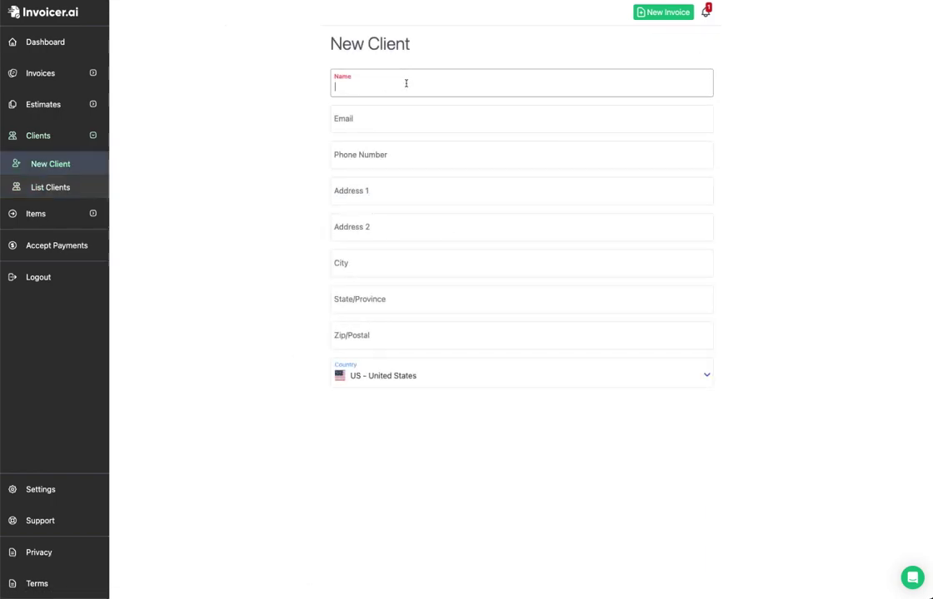
type("My")
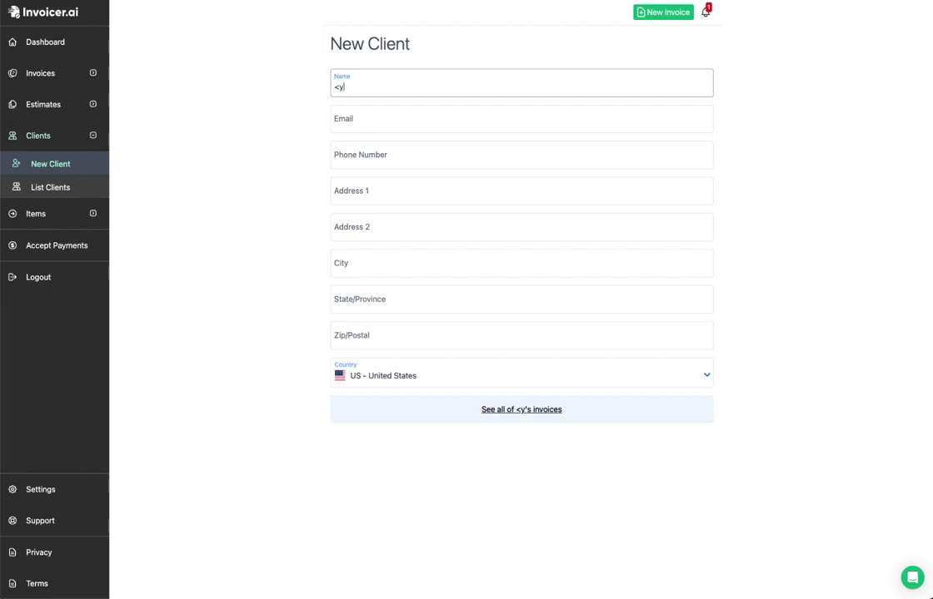
type(" Client ")
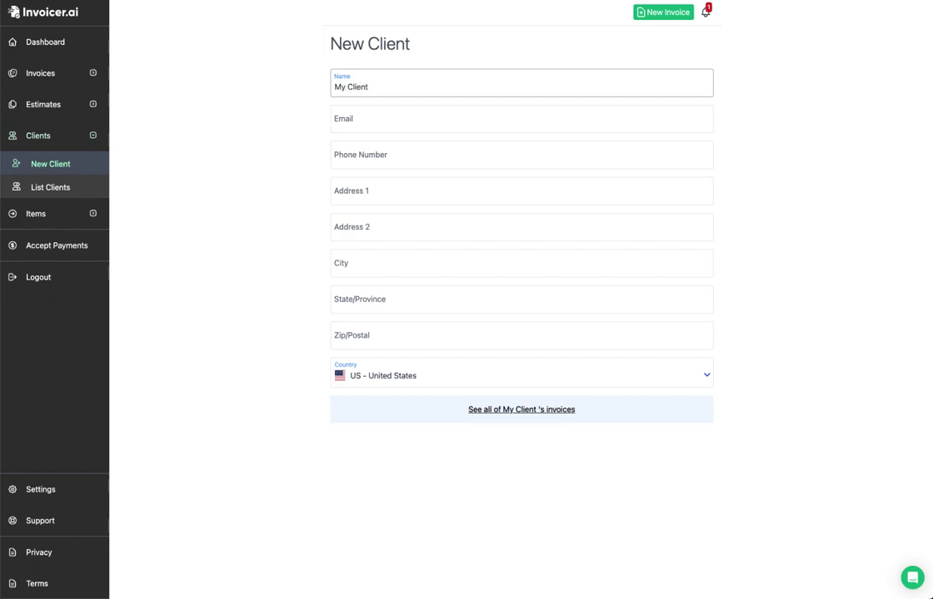
type("Three")
Step: Fill in the client's e-mail, phone and the suggested street address, then return to List Clients
key("Tab")
key("Tab")
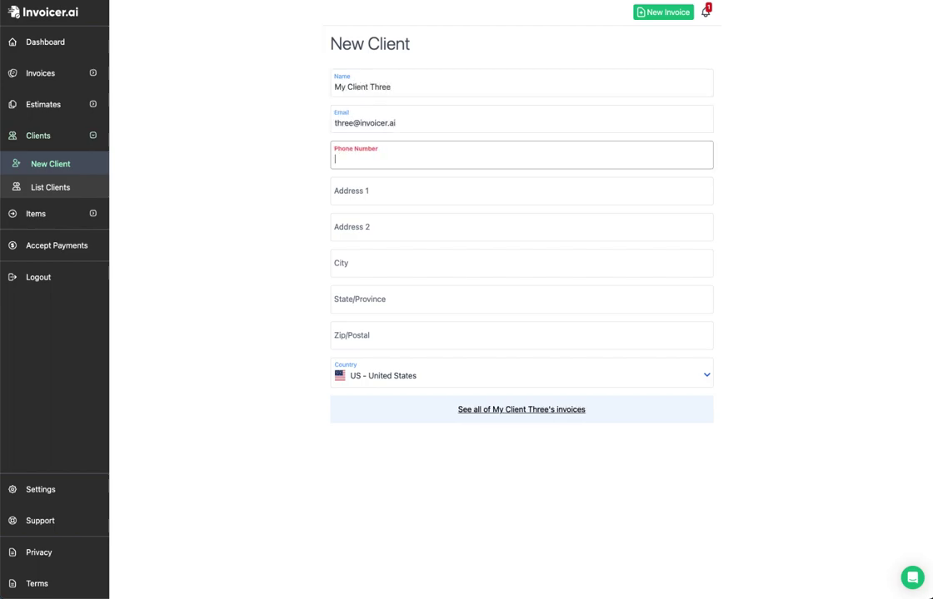
left_click(409, 193)
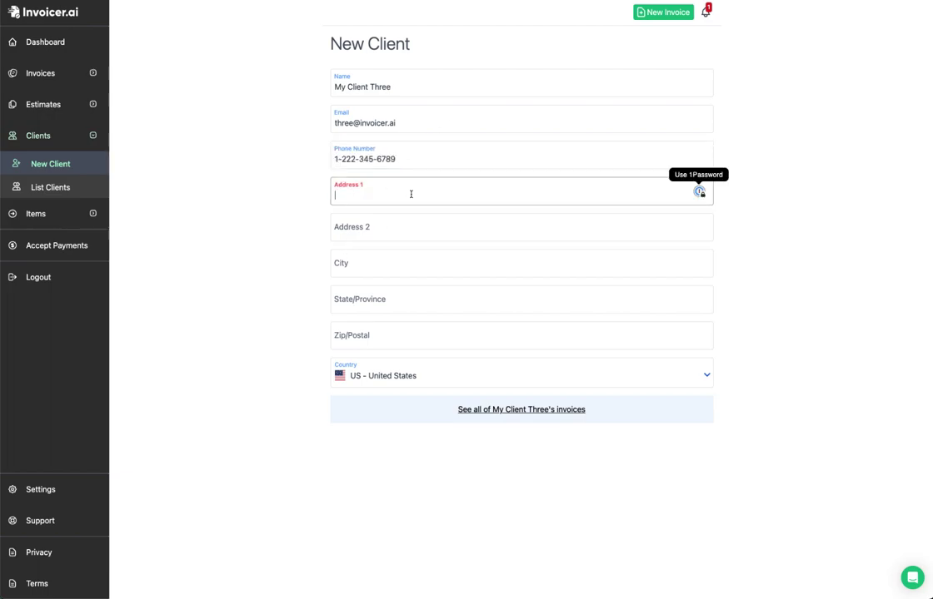
type("1234")
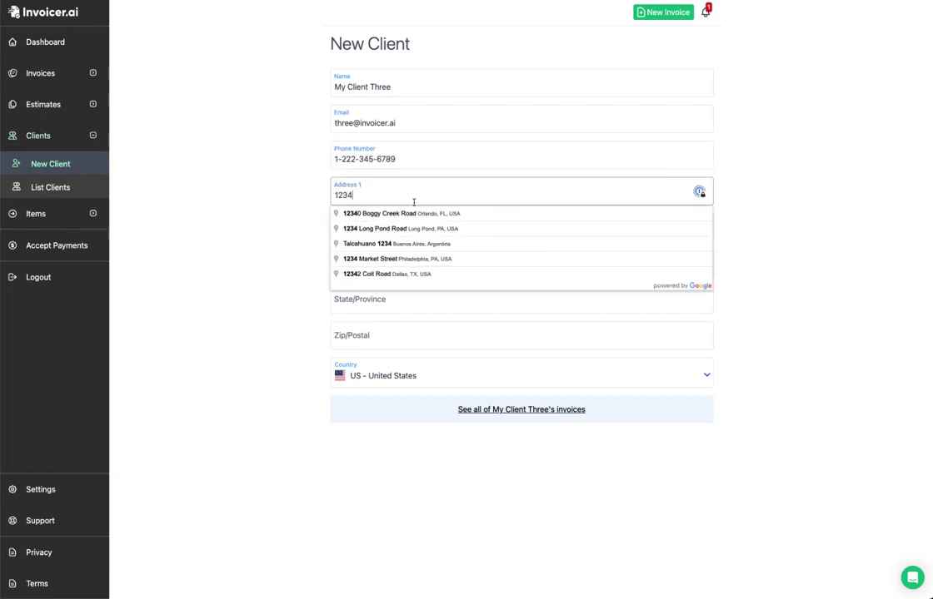
left_click(420, 226)
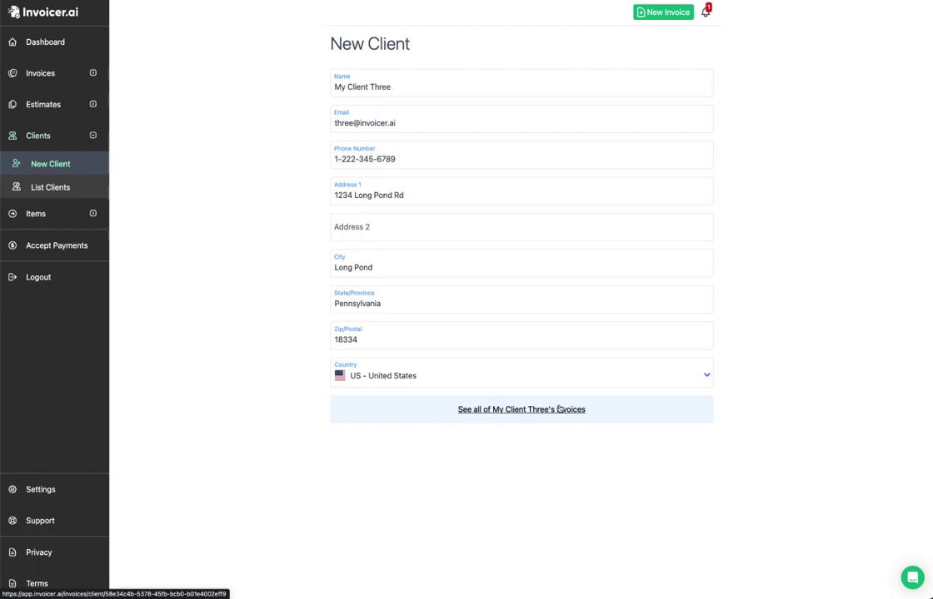
left_click(50, 188)
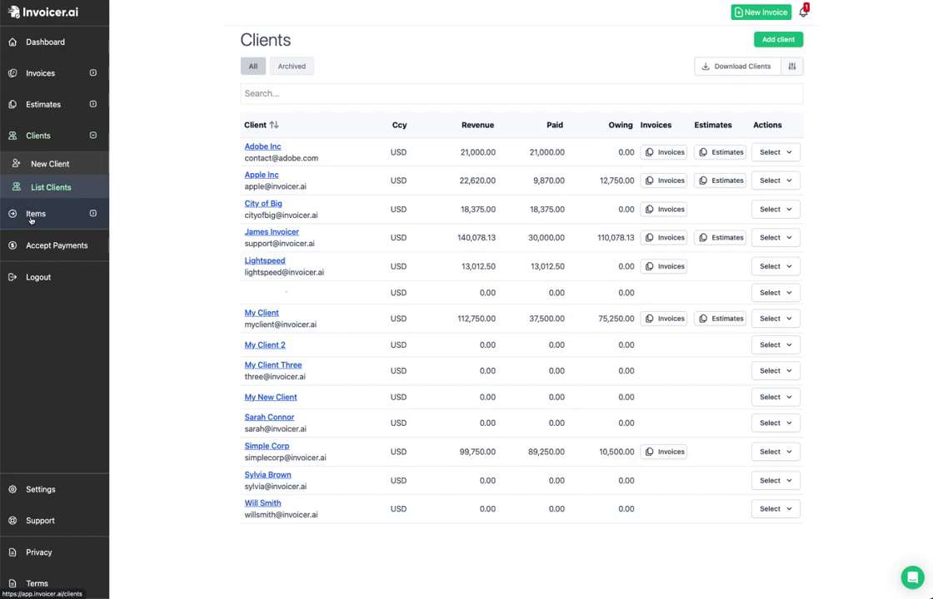
Step: From the Commission item's actions, start a new invoice and list invoices that include Commission
left_click(31, 214)
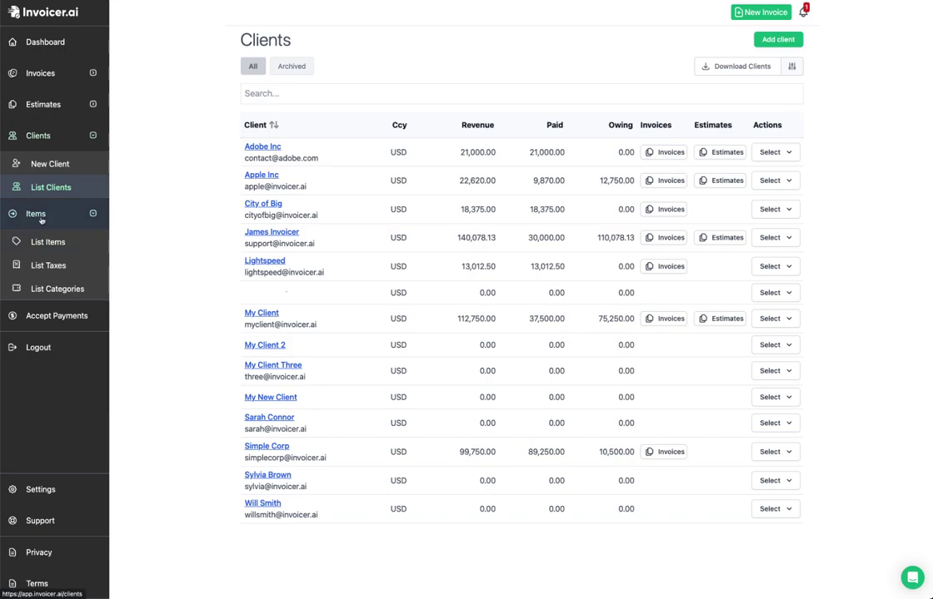
left_click(46, 243)
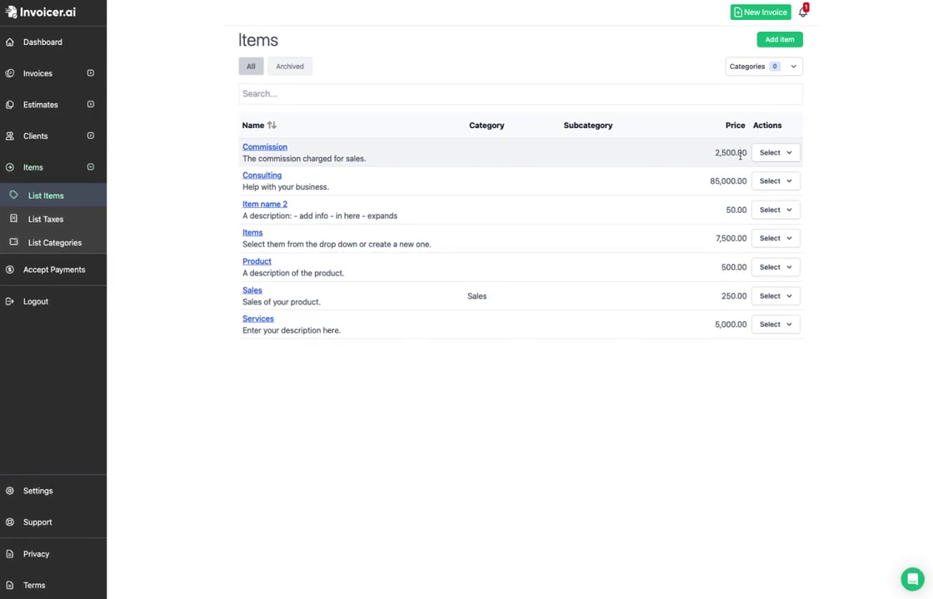
left_click(779, 154)
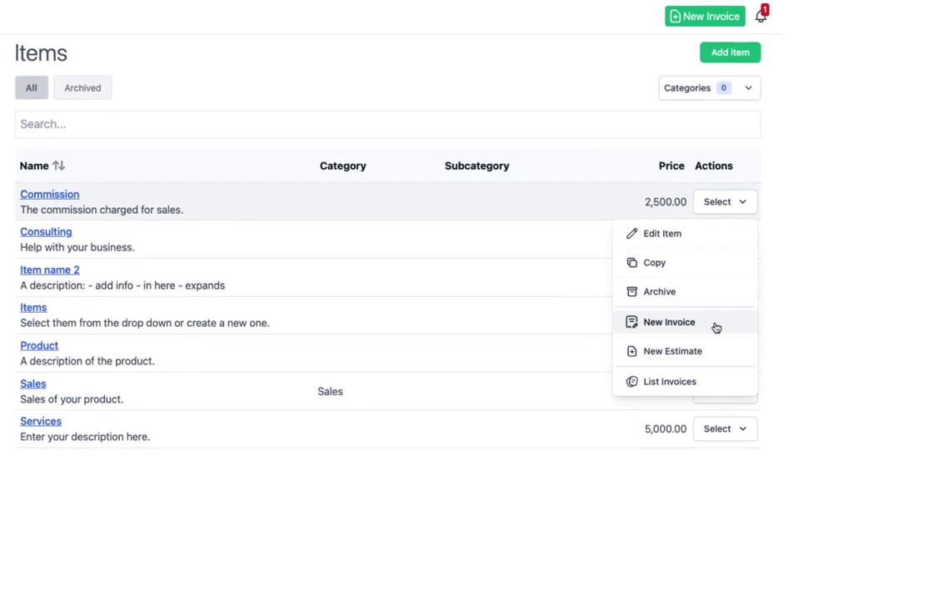
left_click(716, 326)
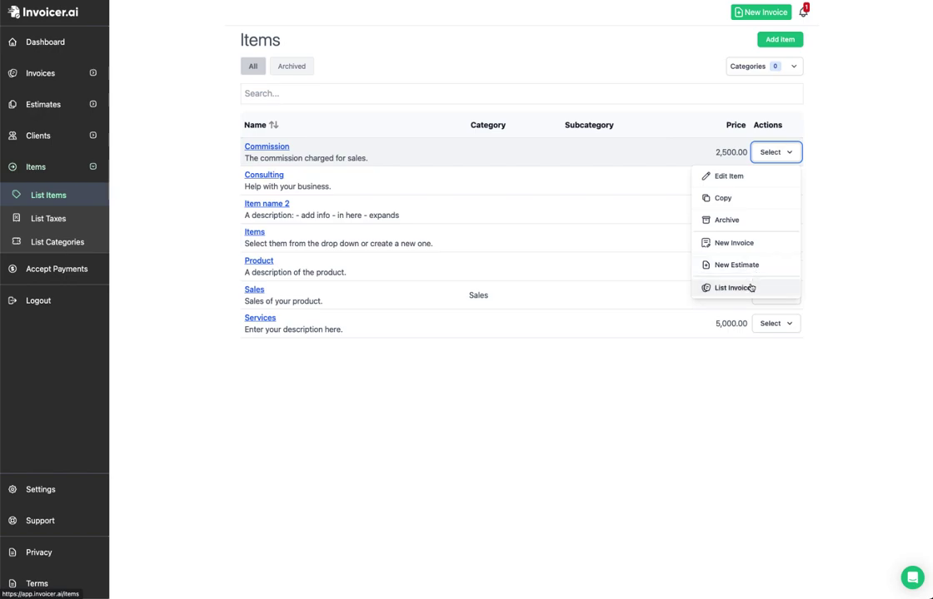
left_click(732, 287)
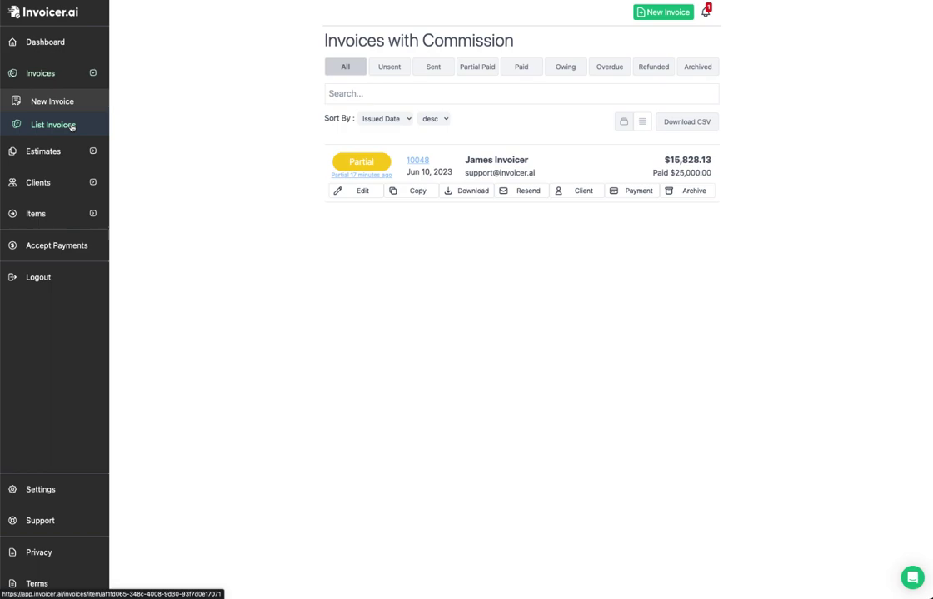
Step: Open the Commission item for editing from List Items
left_click(58, 214)
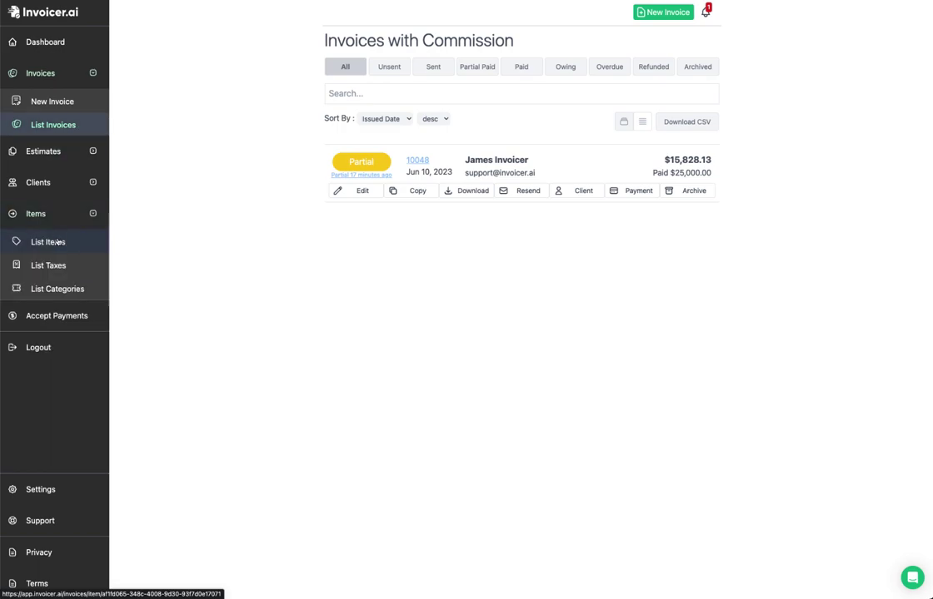
left_click(58, 242)
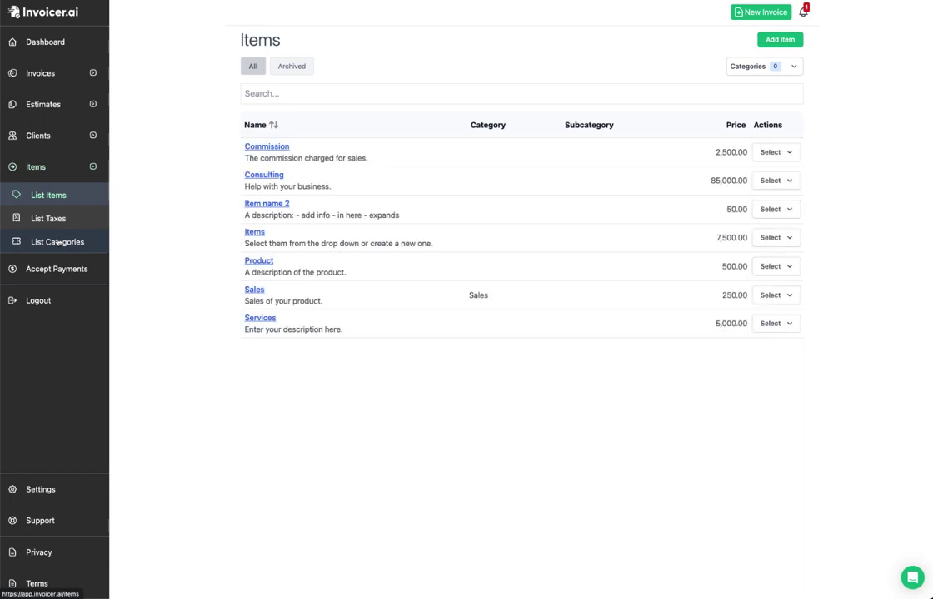
left_click(279, 147)
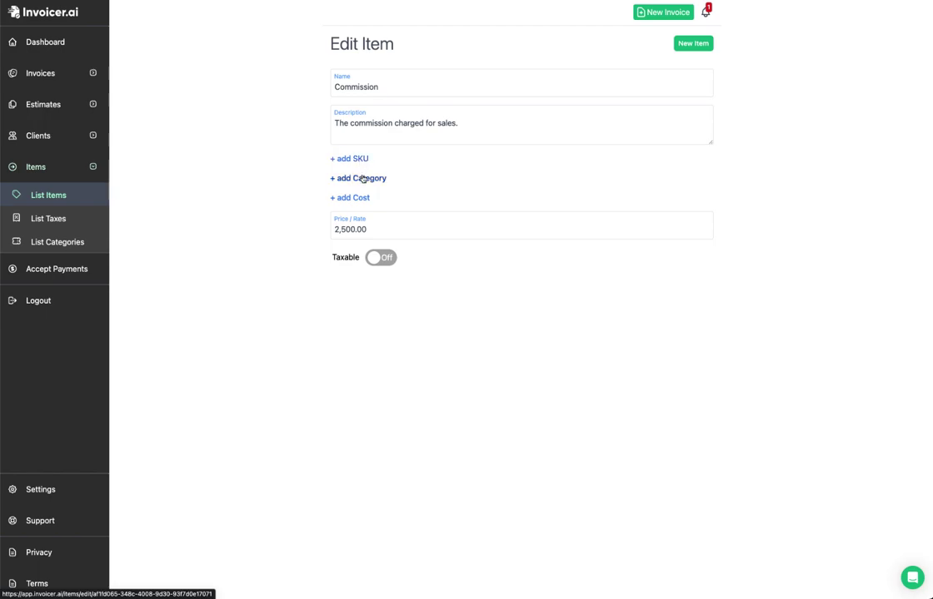
Step: Add Category and Cost fields to Commission, setting the cost to 1,500.00
left_click(363, 178)
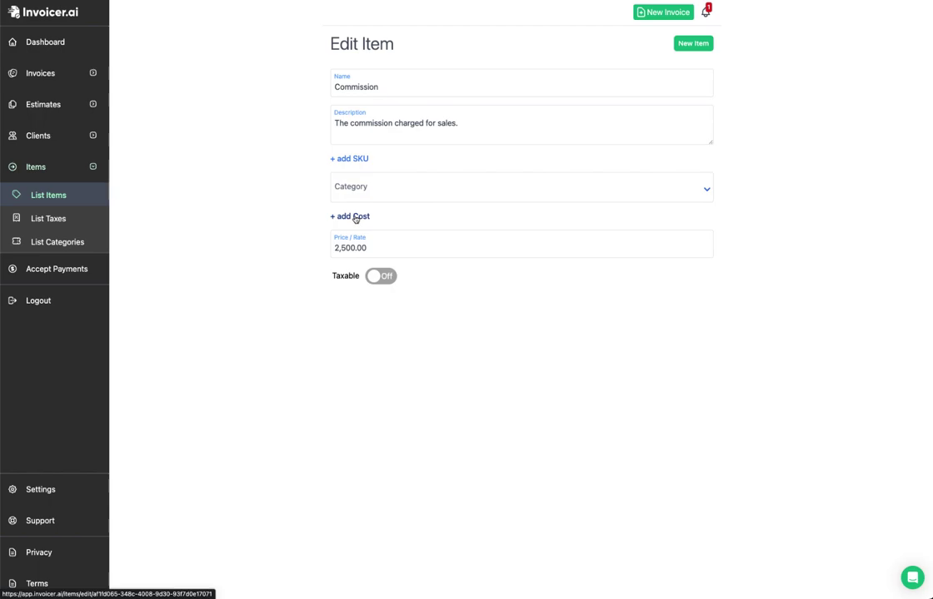
left_click(356, 219)
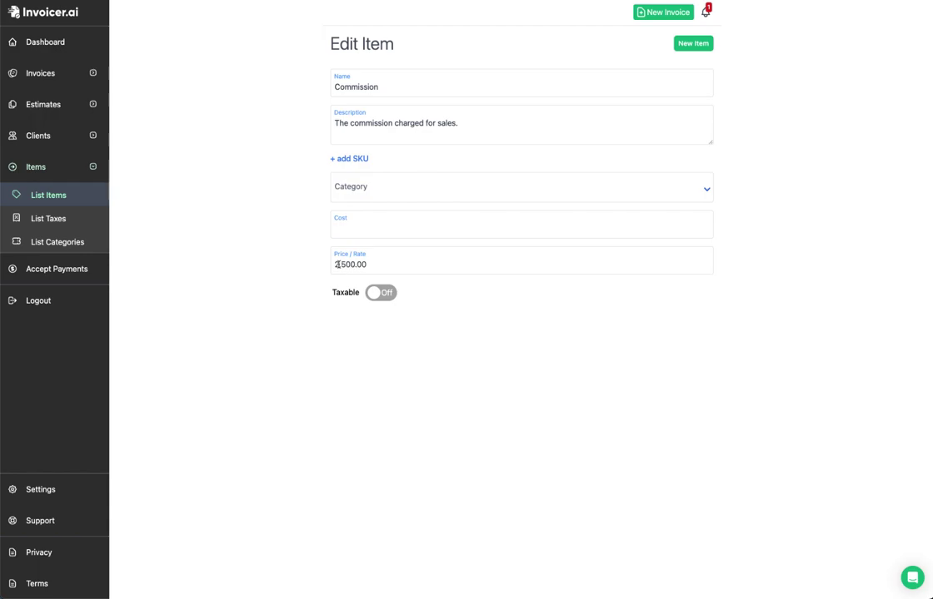
left_click(349, 226)
type("1500")
left_click(300, 257)
Step: Make Commission taxable and add a tax line to it
left_click(385, 296)
left_click(692, 321)
left_click(665, 353)
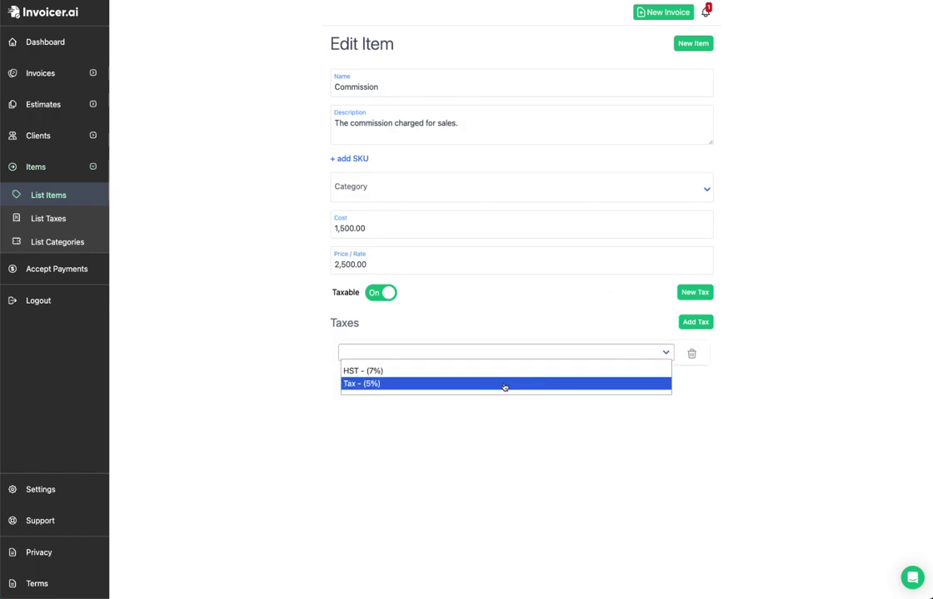
left_click(49, 219)
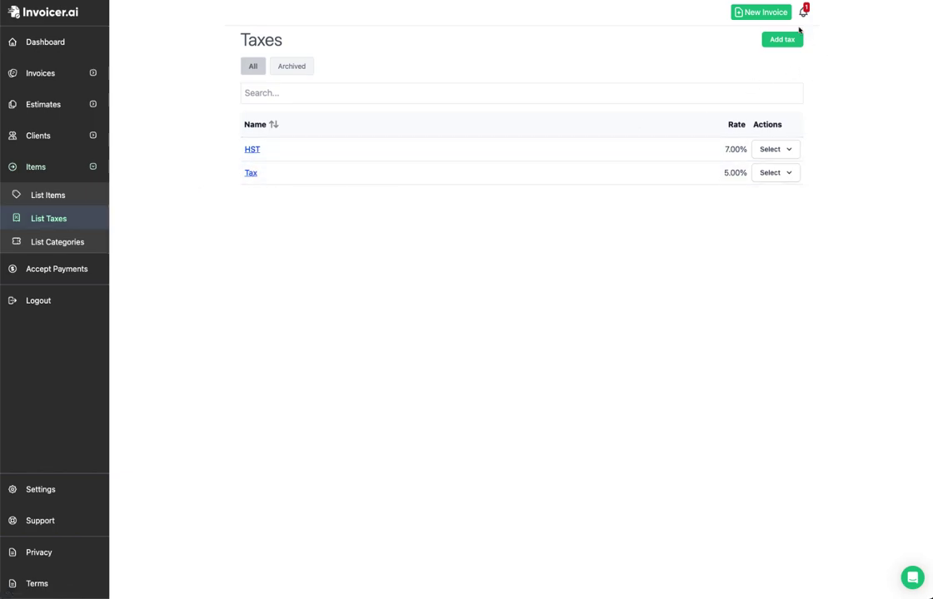
Step: Inspect the Items category from List Categories, return to List Items, then go to Settings
left_click(46, 241)
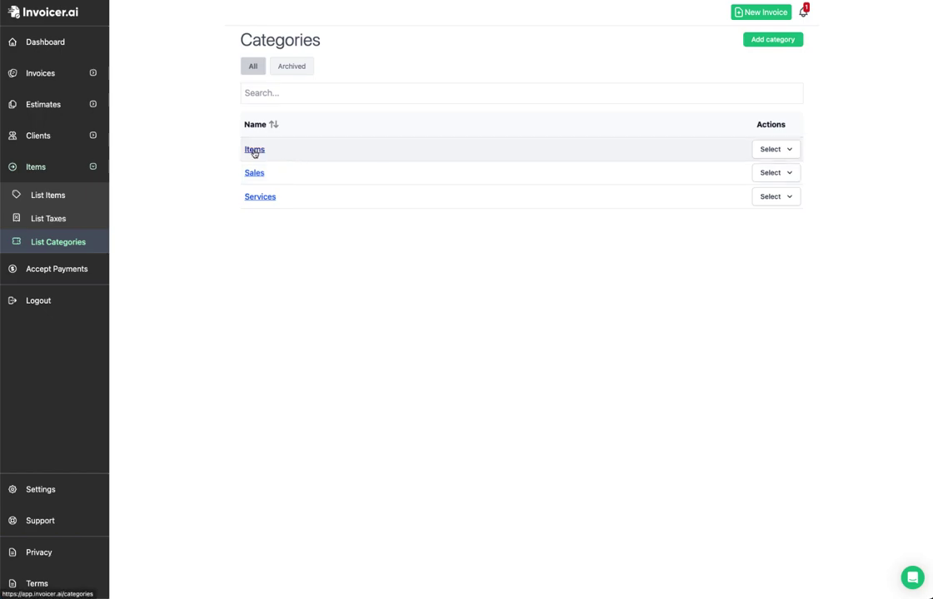
left_click(254, 150)
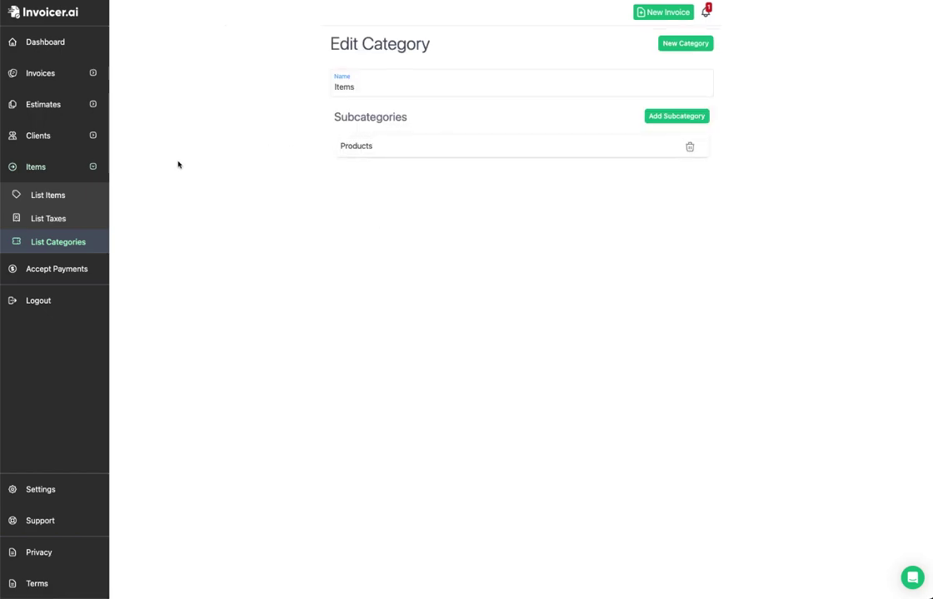
left_click(52, 195)
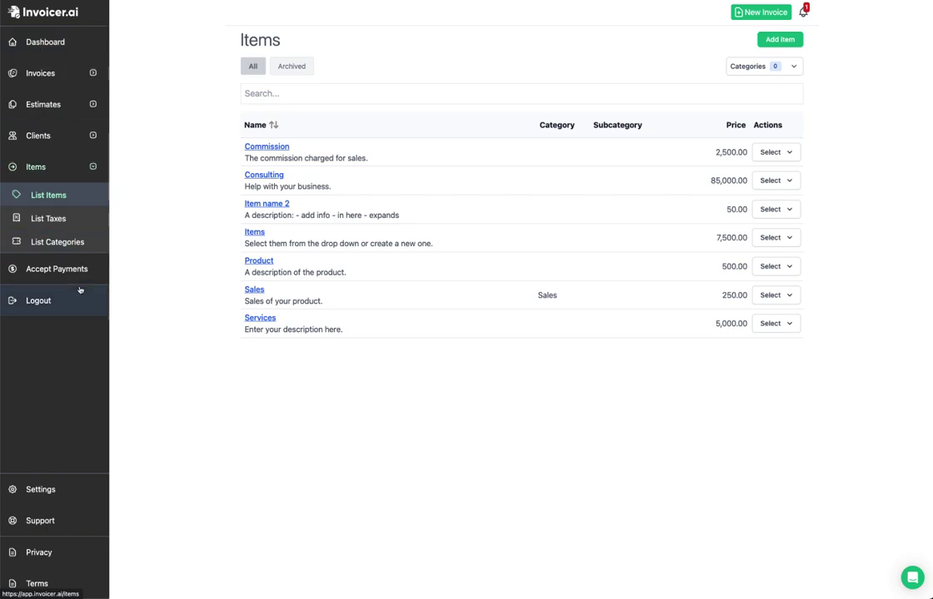
left_click(42, 490)
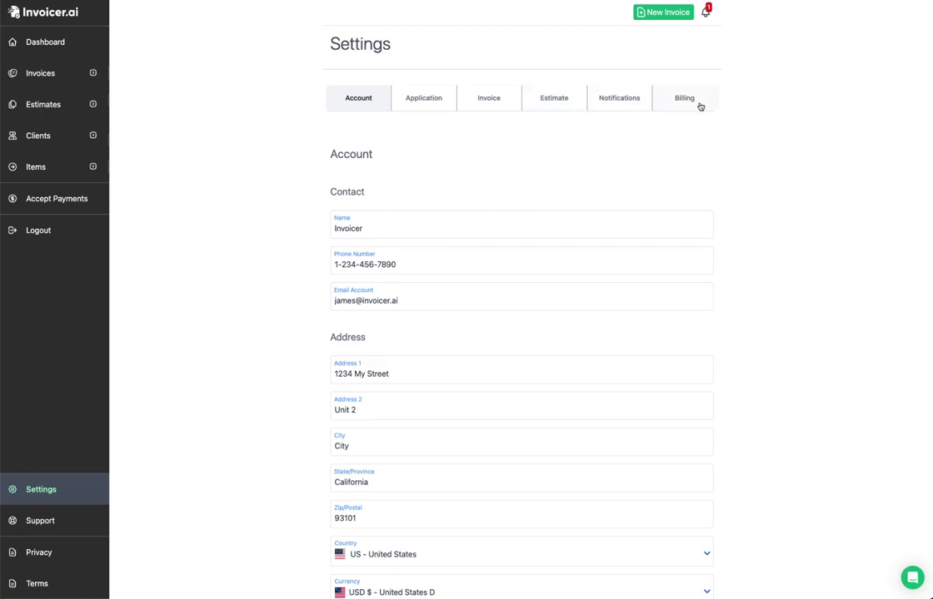
Step: Review the Account settings, then view Application settings with the default logo and 25 results per page
scroll(700, 107, "down", 1)
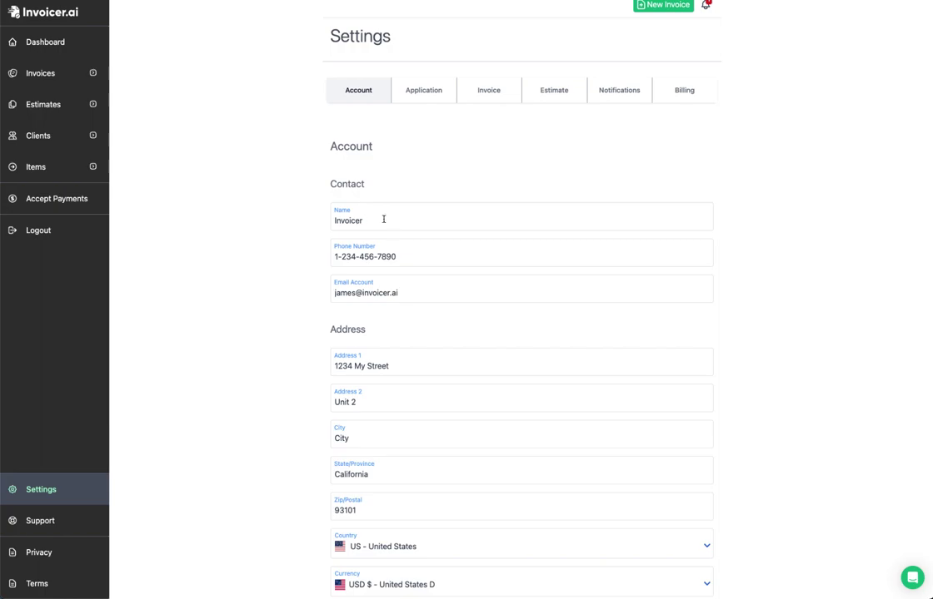
mouse_move(404, 286)
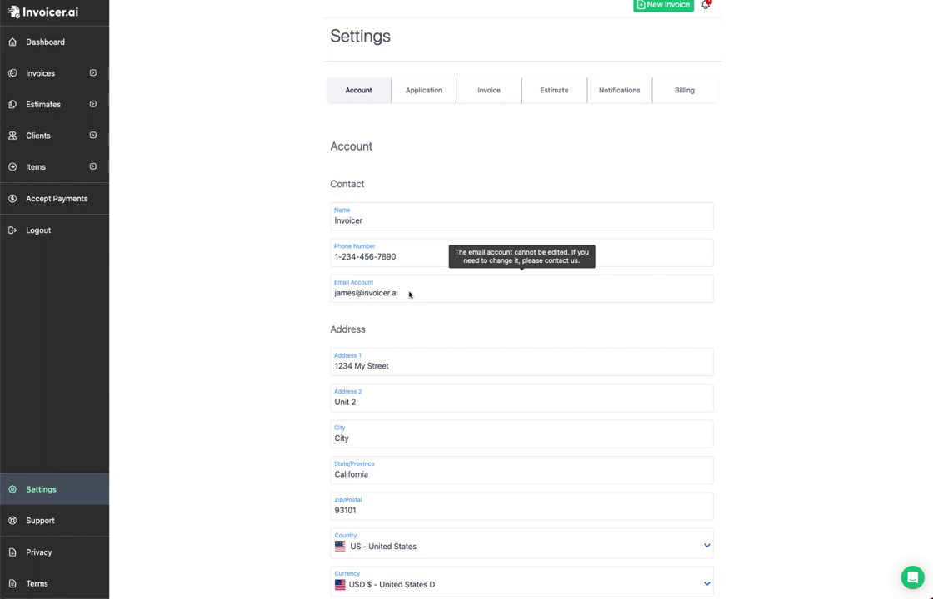
scroll(452, 375, "down", 2)
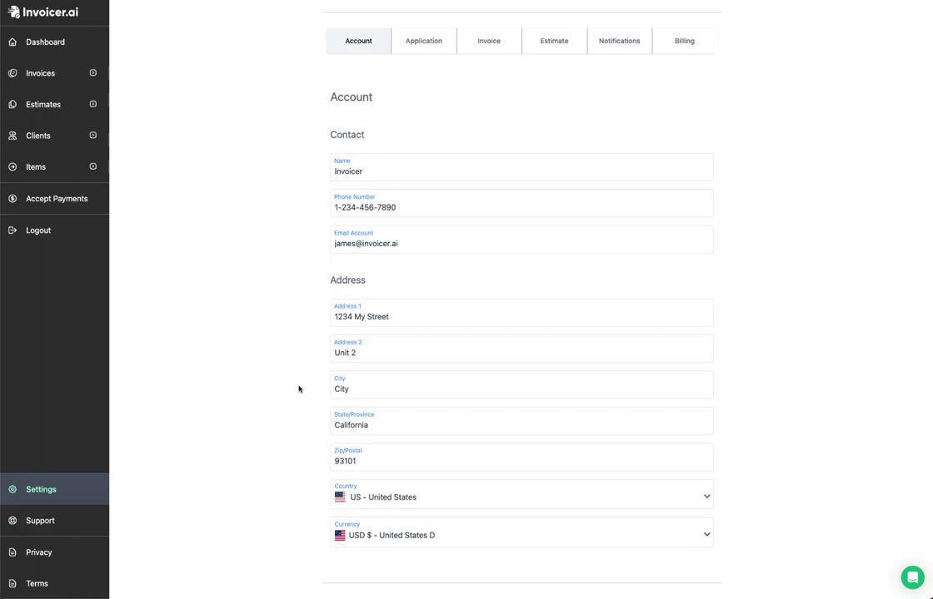
scroll(358, 249, "up", 2)
left_click(418, 108)
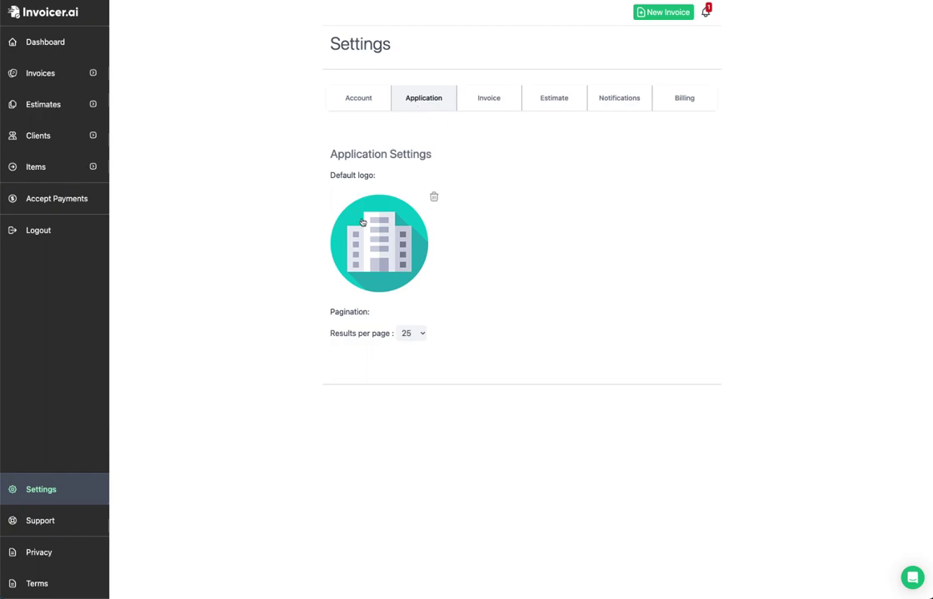
Step: Set pagination to 10 results per page and show the invoice list in Compact View
left_click(408, 333)
left_click(408, 319)
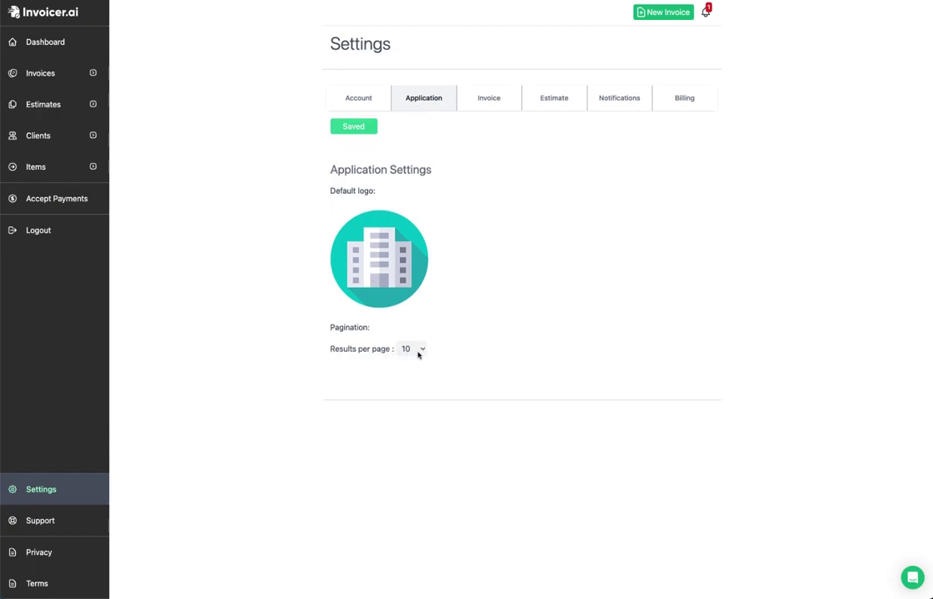
left_click(50, 73)
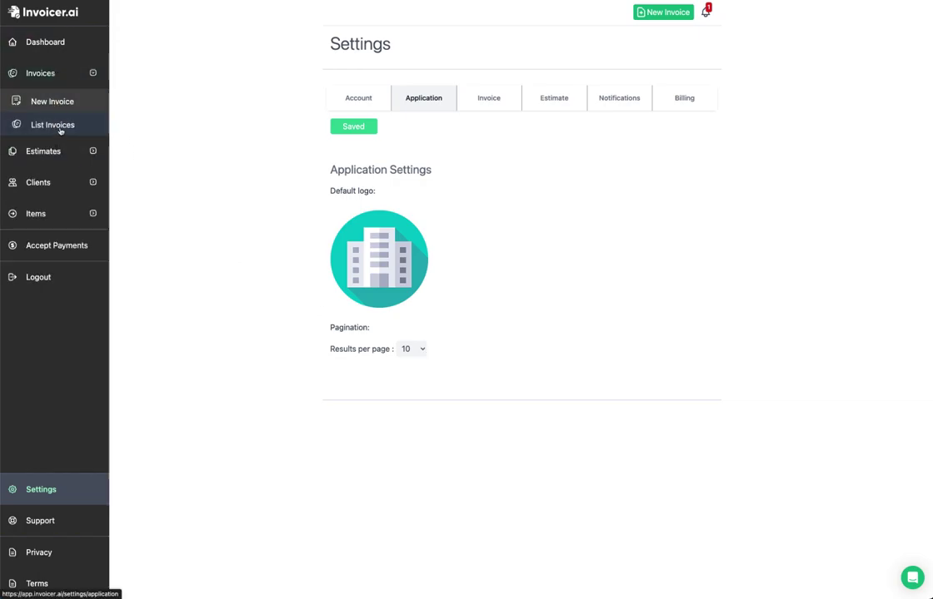
left_click(55, 126)
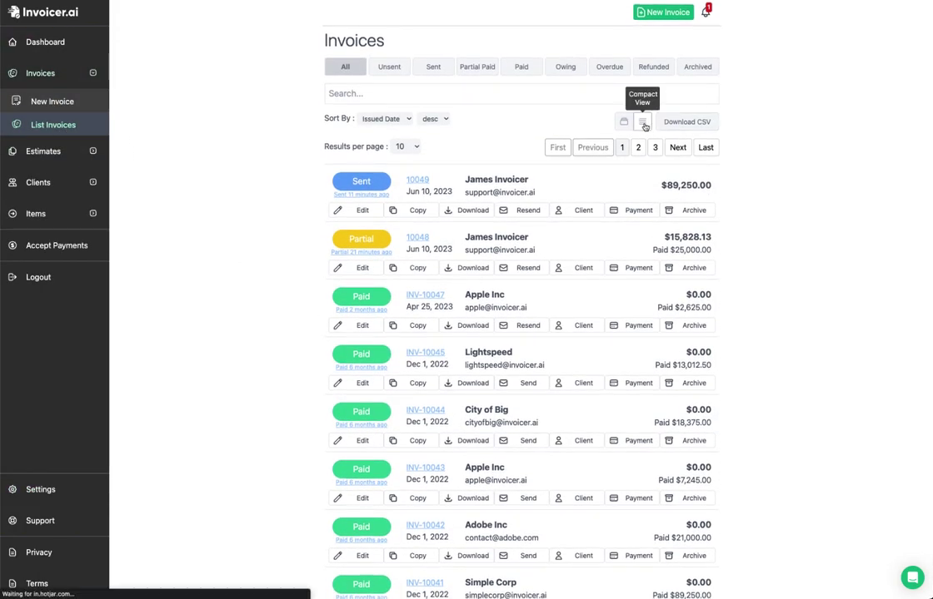
left_click(643, 121)
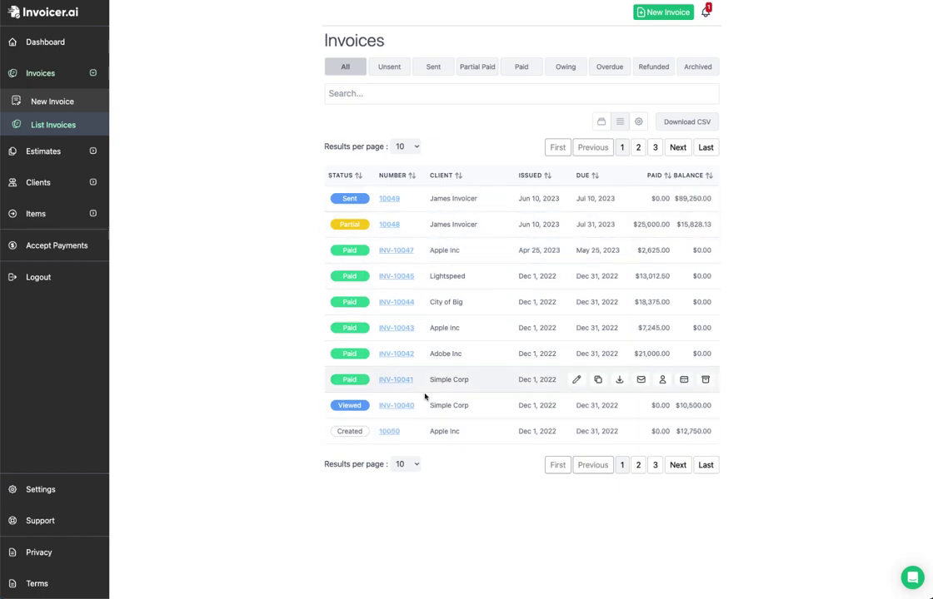
Step: Page through invoice pages 2, 3 and 1, keep 10 per page, and return to Application settings
left_click(639, 465)
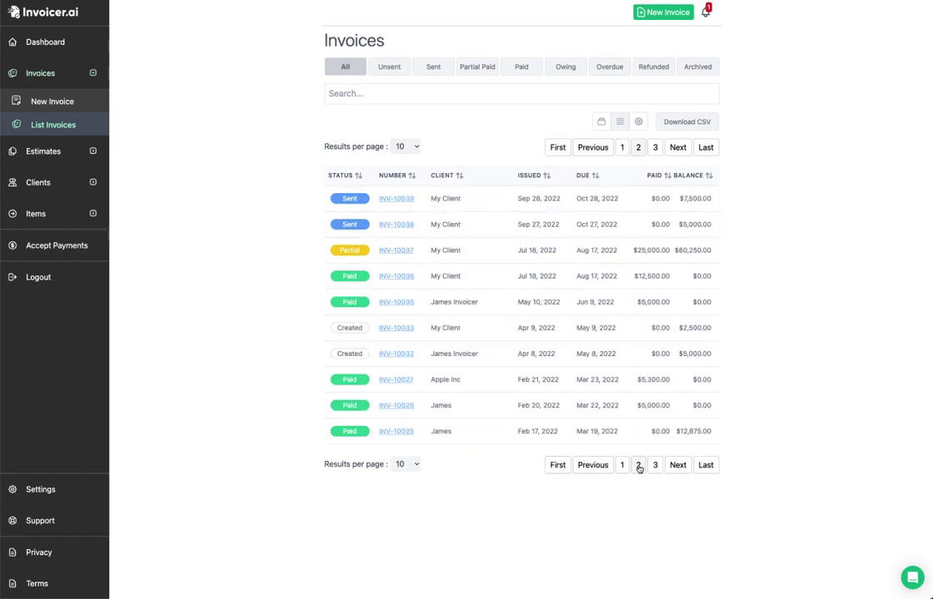
left_click(655, 466)
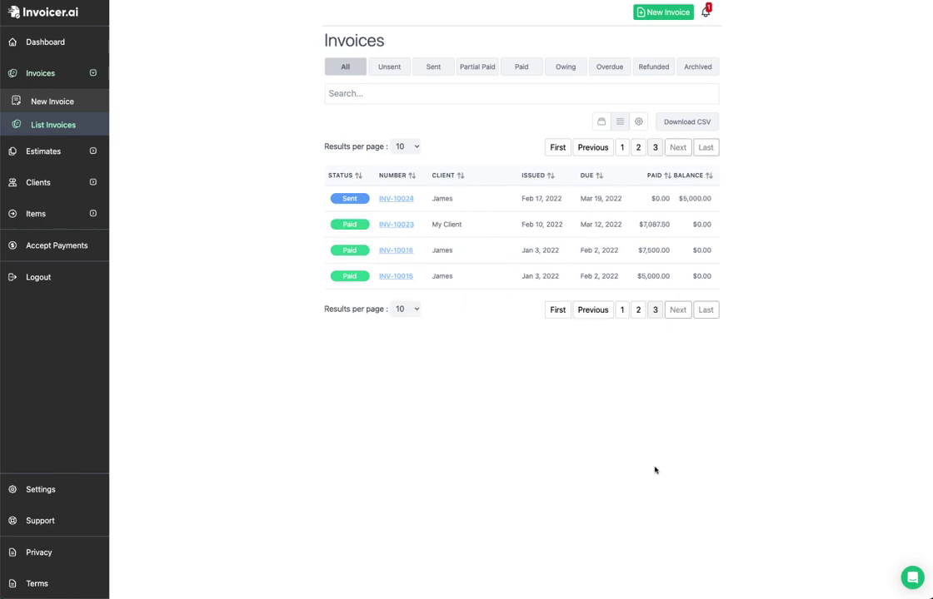
left_click(621, 311)
left_click(407, 146)
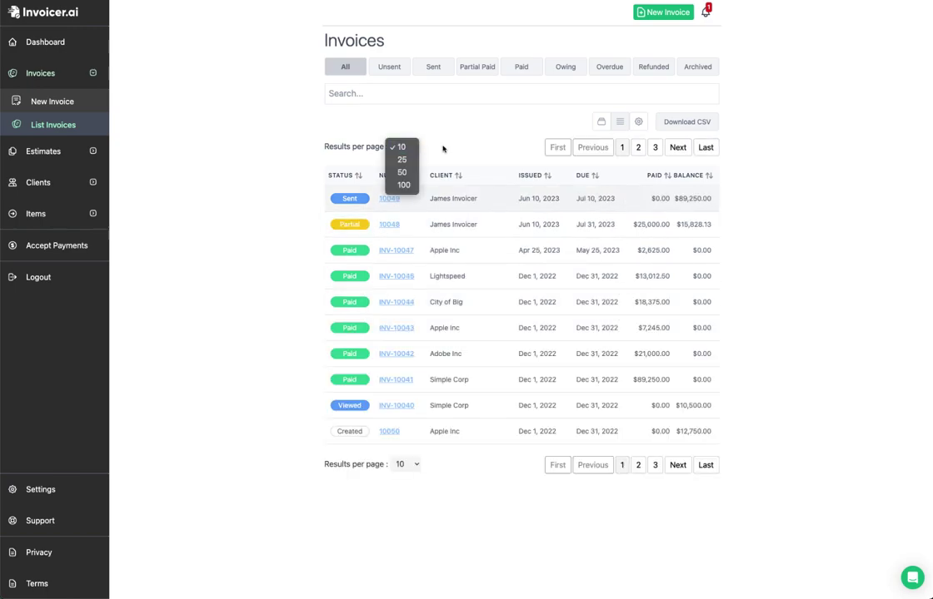
left_click(440, 147)
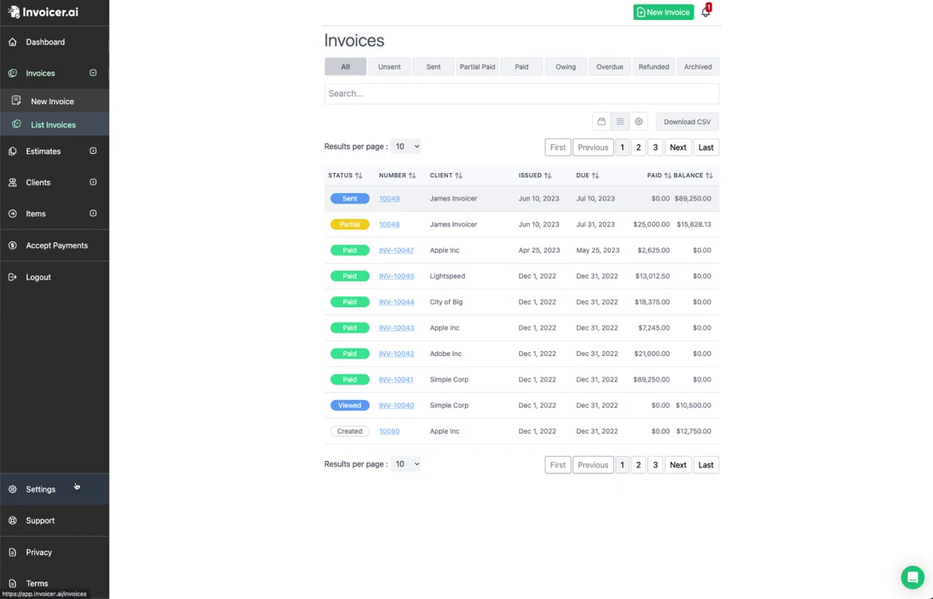
left_click(76, 488)
left_click(403, 98)
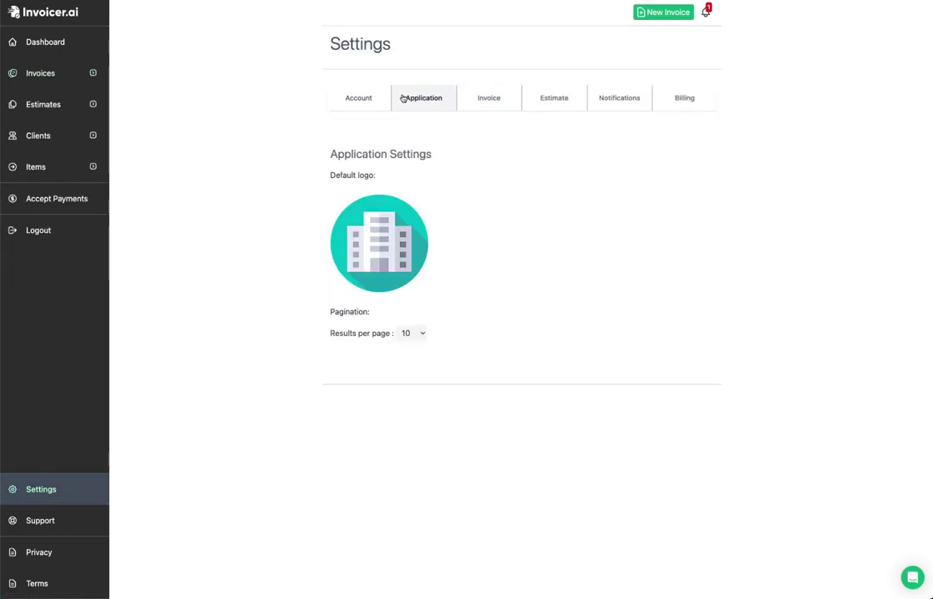
Step: Turn on automatic payment receipts and late payment reminders in the Invoice settings
left_click(491, 100)
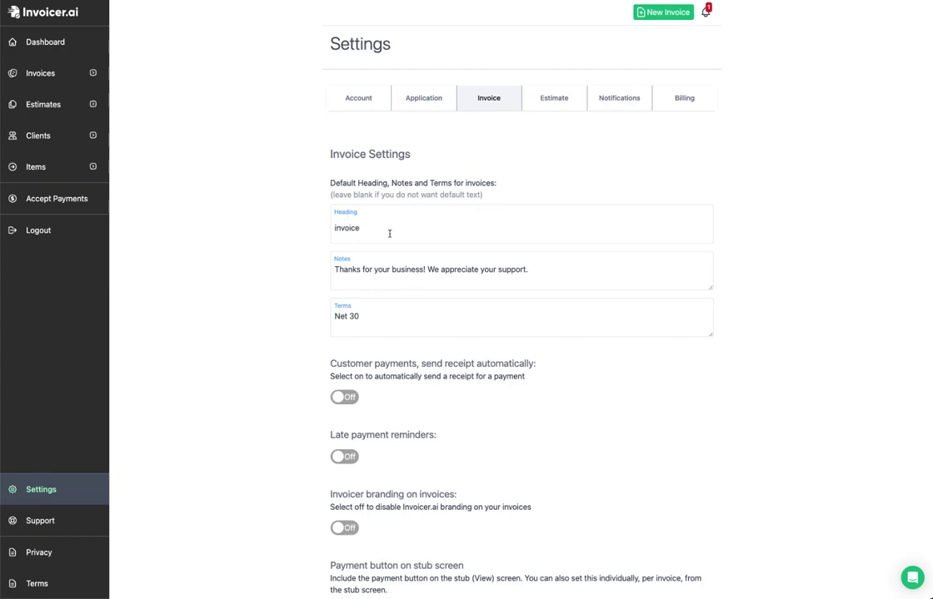
scroll(387, 233, "down", 1)
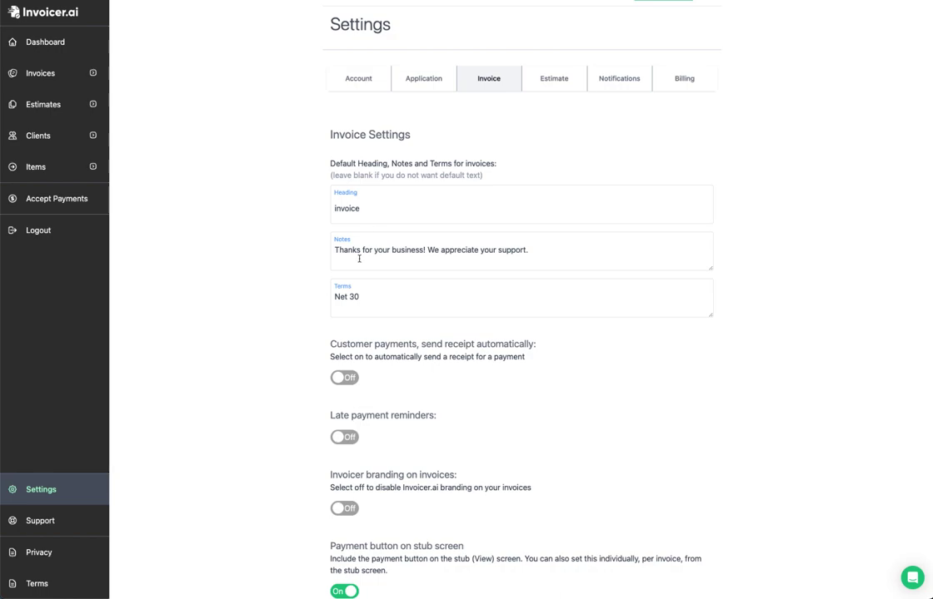
scroll(356, 308, "down", 2)
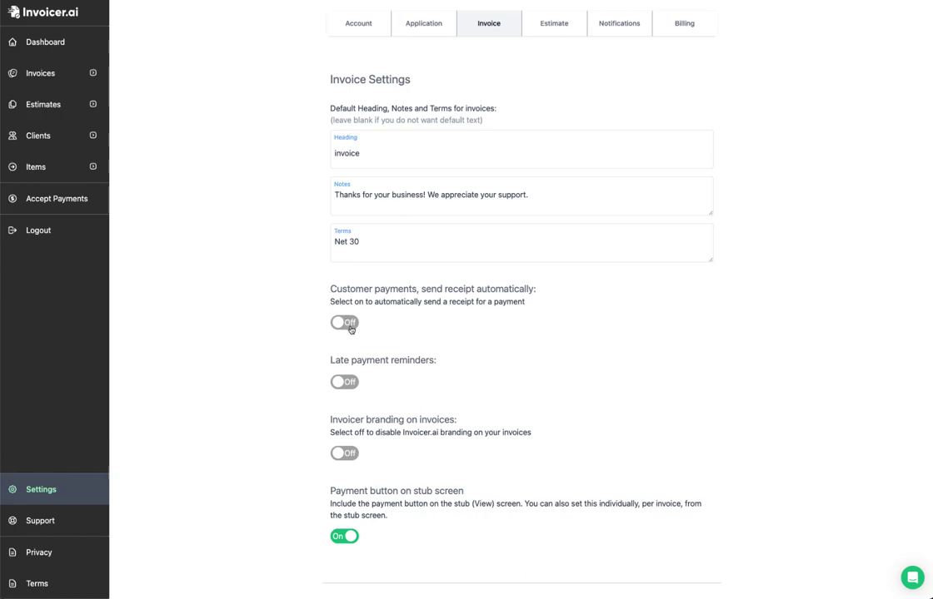
left_click(345, 323)
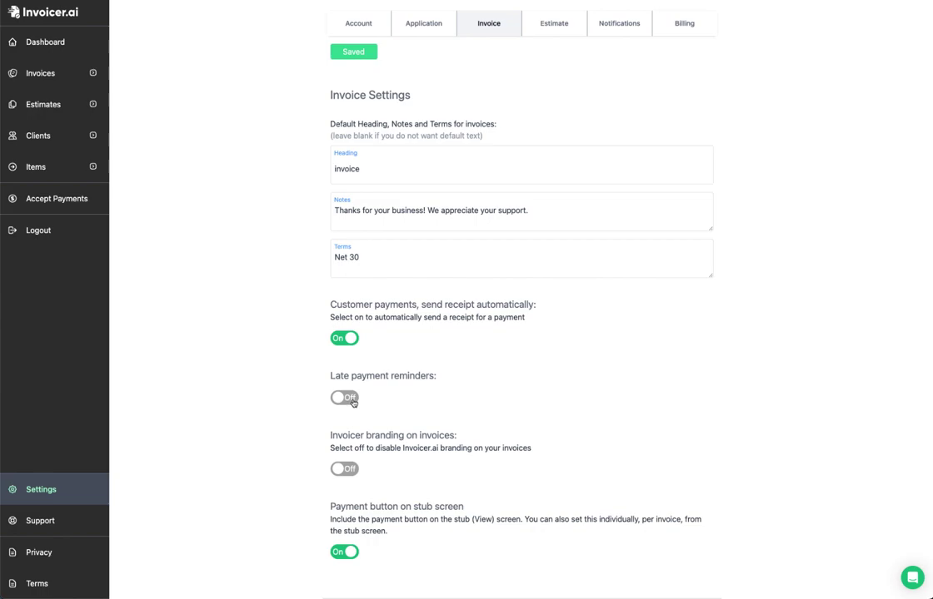
left_click(350, 401)
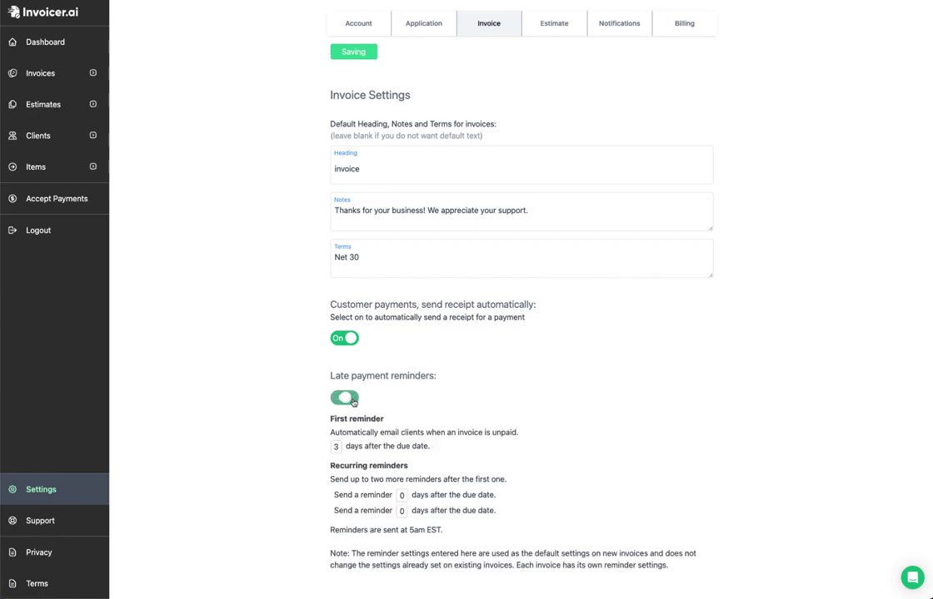
Step: Start a new invoice, number 10051, prefilled with a $2,500.00 commission line
scroll(298, 406, "down", 1)
scroll(297, 408, "down", 2)
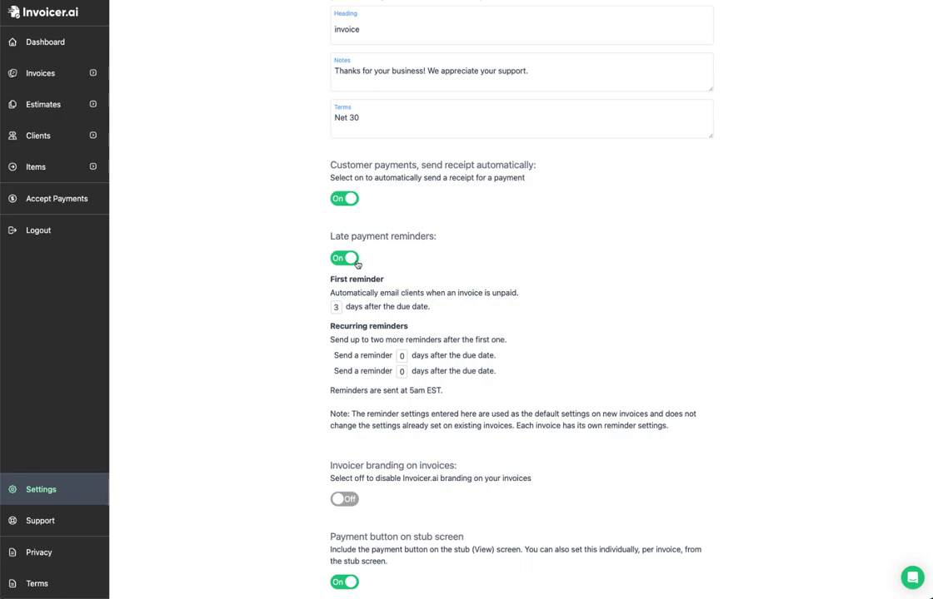
left_click(50, 73)
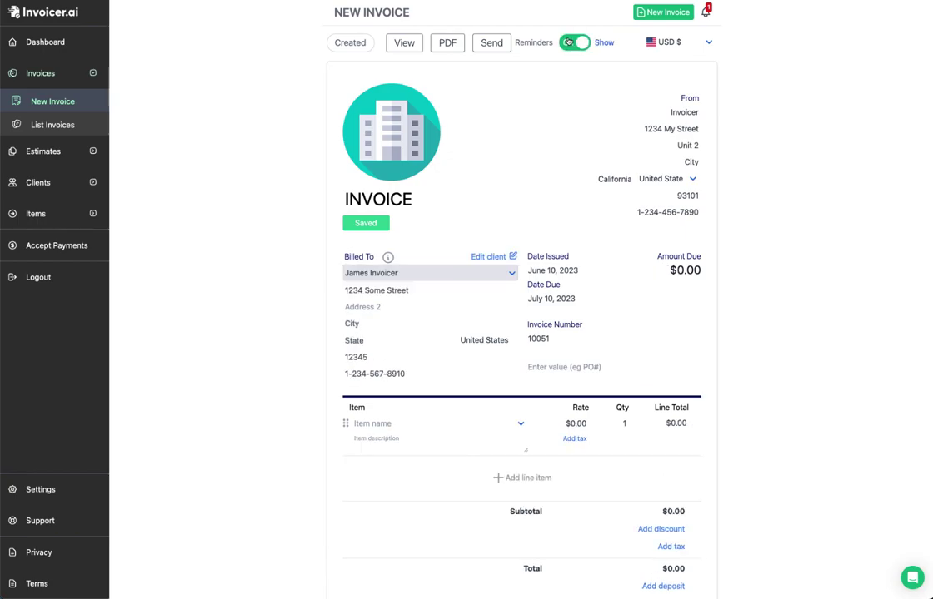
Step: Switch late payment reminders and automatic payment receipts back Off, then view the Estimate settings
left_click(571, 42)
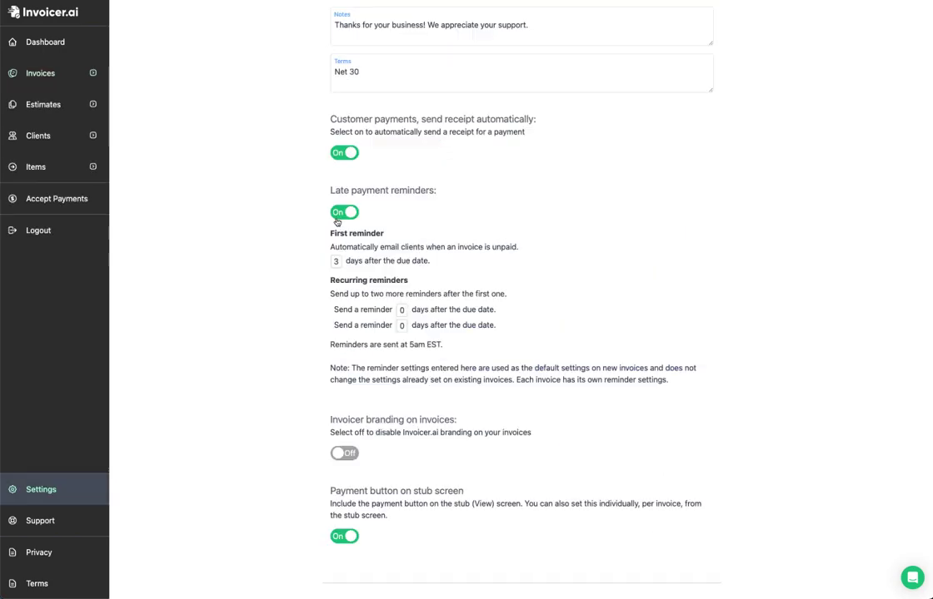
left_click(337, 216)
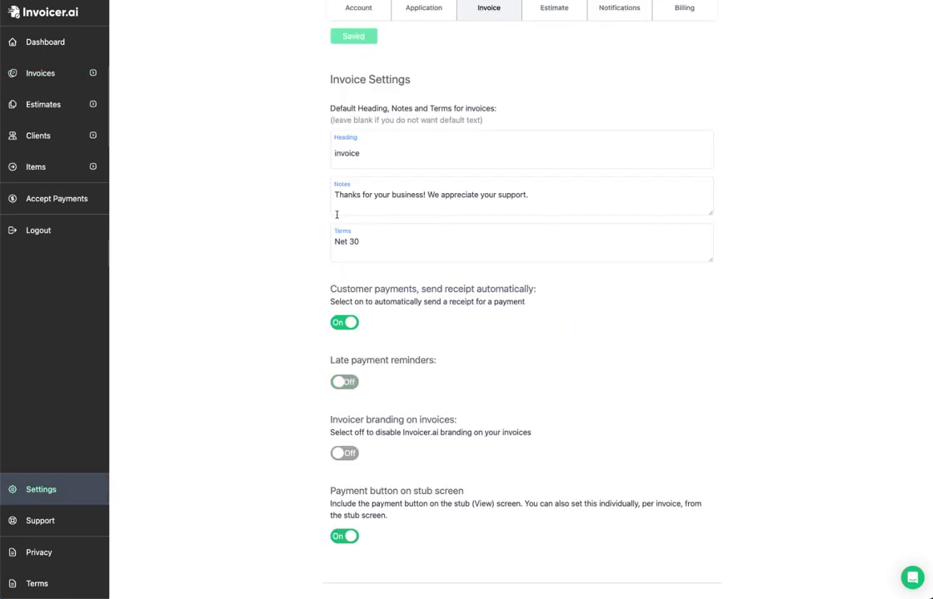
left_click(338, 323)
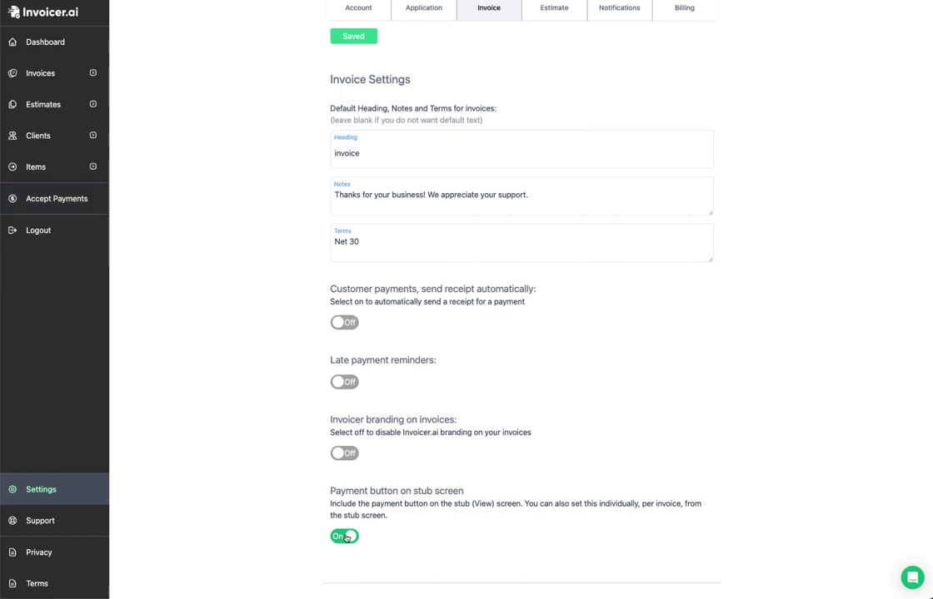
scroll(551, 100, "up", 2)
left_click(552, 99)
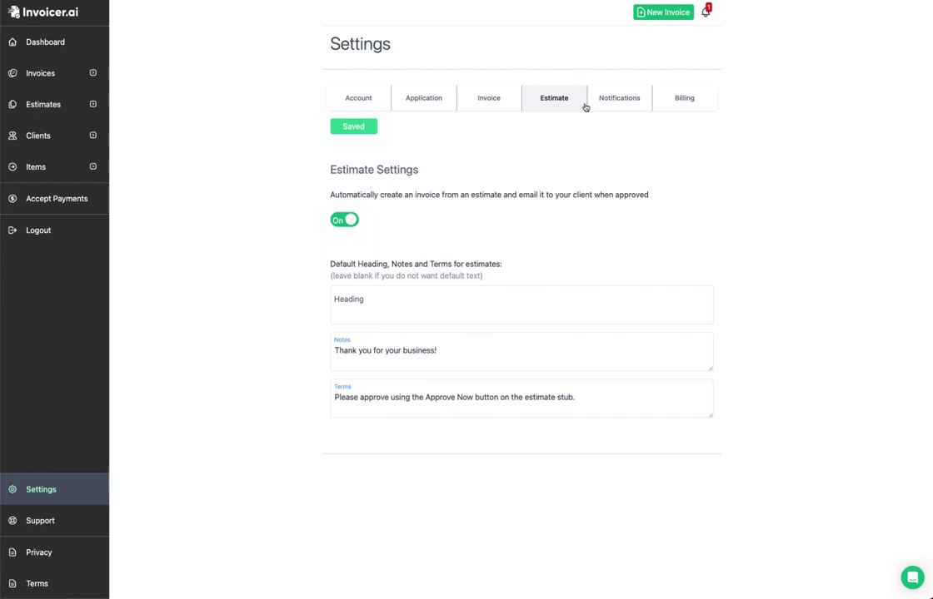
Step: In Notifications settings, toggle app-event notifications off and back on
left_click(638, 100)
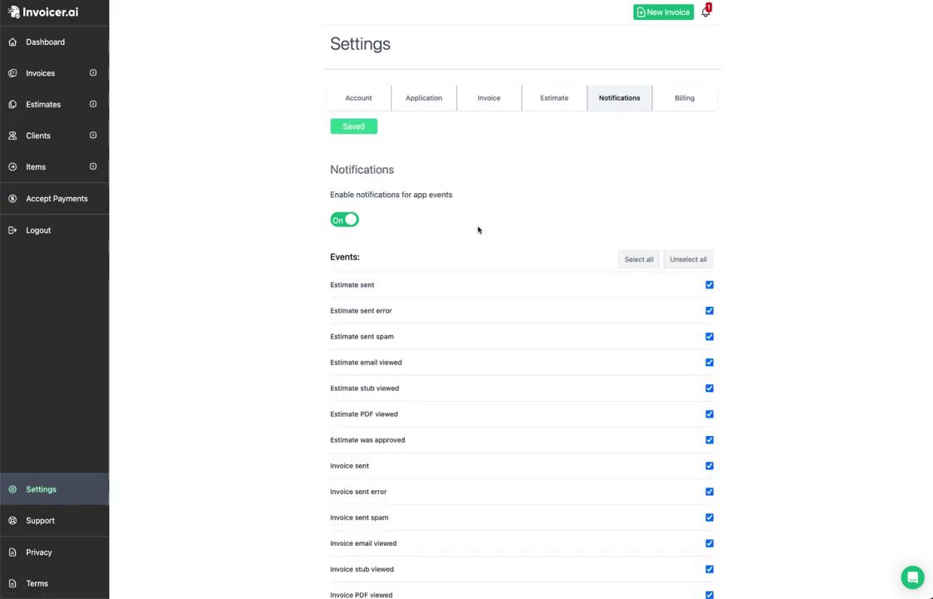
scroll(478, 230, "down", 2)
scroll(477, 230, "down", 3)
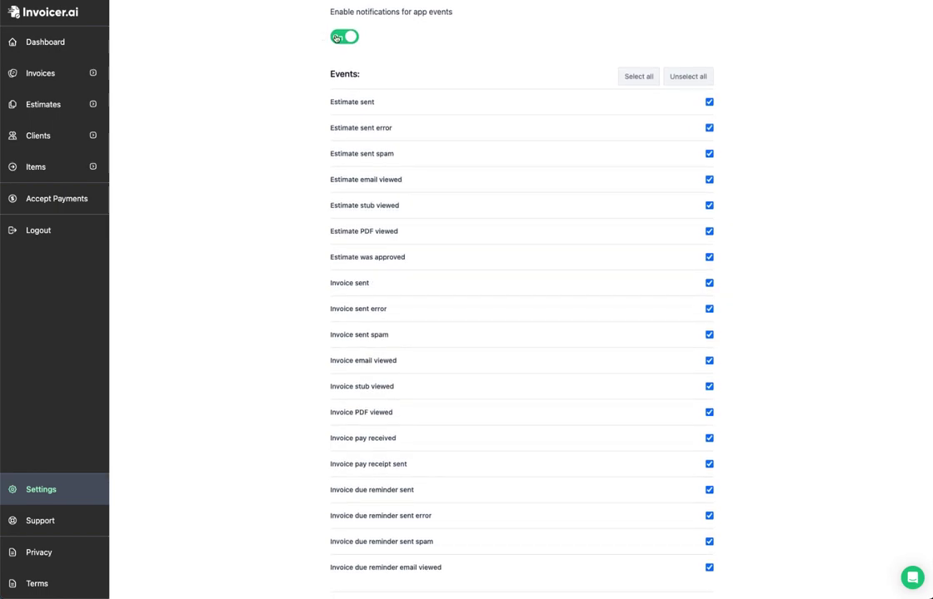
scroll(333, 41, "up", 5)
left_click(341, 221)
left_click(342, 220)
scroll(506, 260, "down", 3)
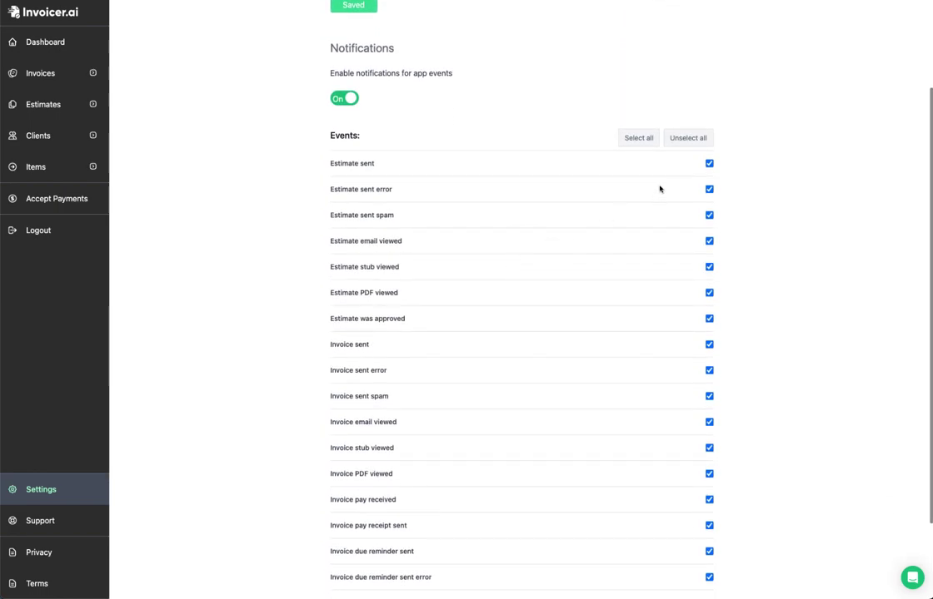
scroll(694, 170, "down", 3)
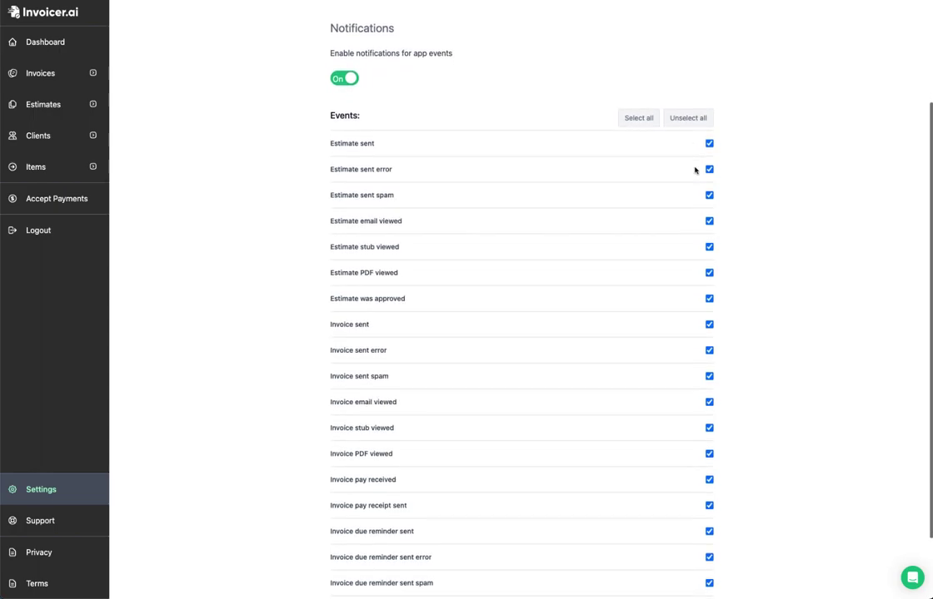
scroll(695, 169, "up", 5)
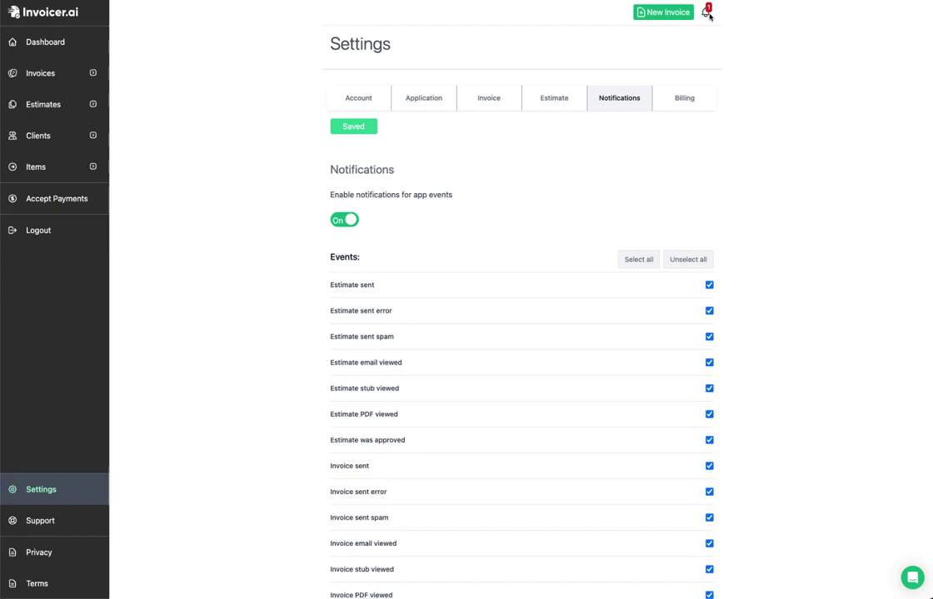
Step: Check the pending notification, view the Billing settings, then return to the Account page
left_click(705, 10)
left_click(915, 17)
left_click(683, 99)
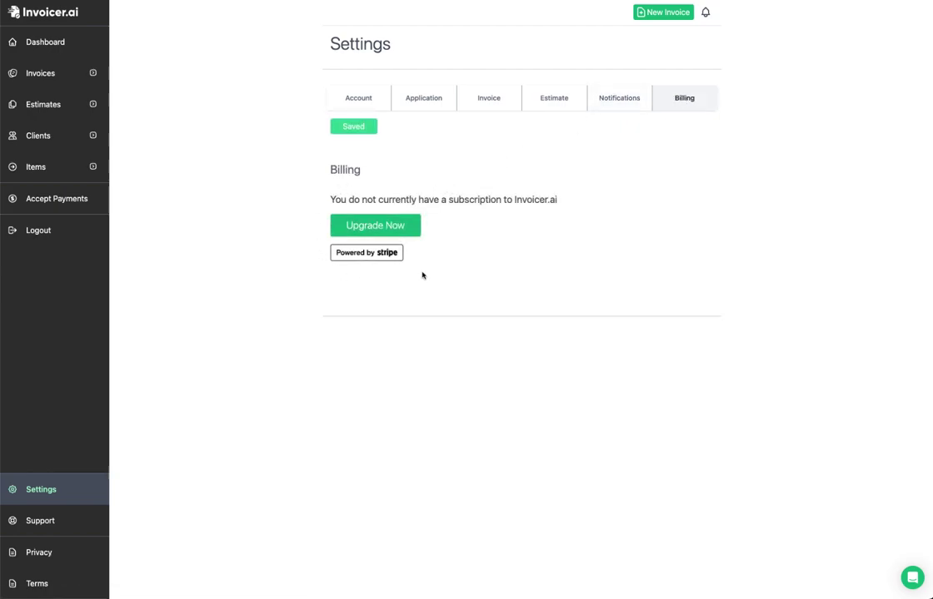
left_click(368, 233)
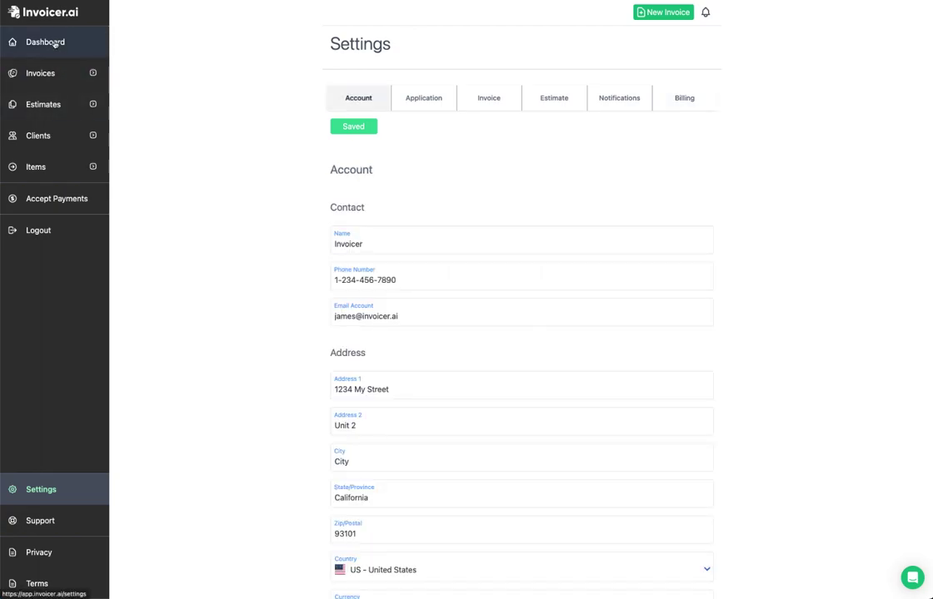
Step: Show the Dashboard with $130,078.13 invoiced and $105,078.13 owing; open and close the support chat
left_click(53, 42)
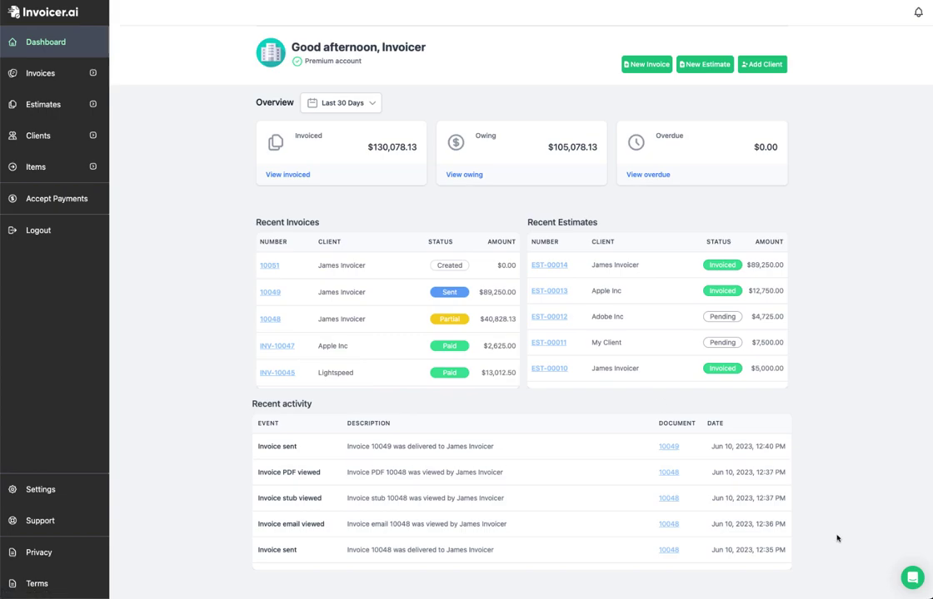
left_click(910, 579)
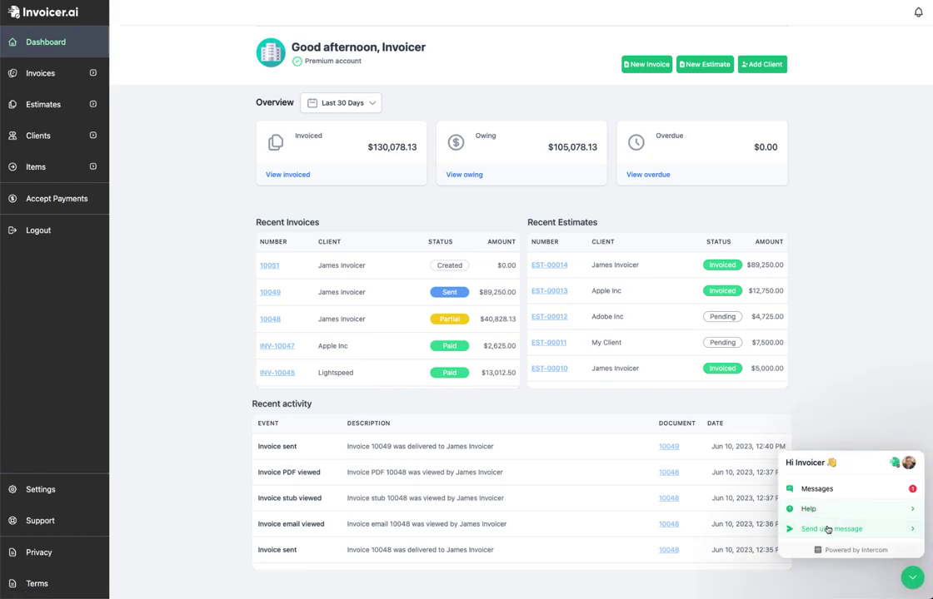
left_click(749, 482)
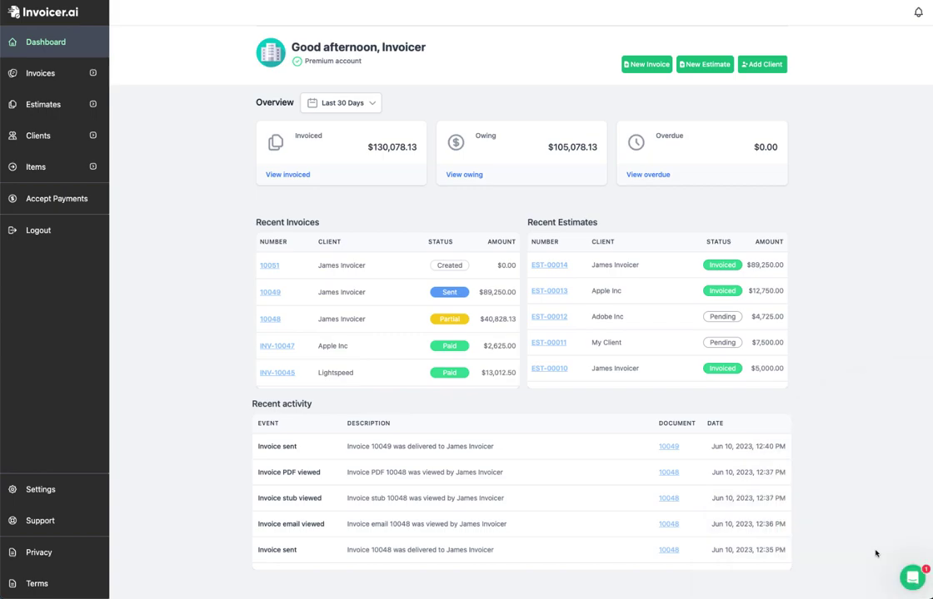